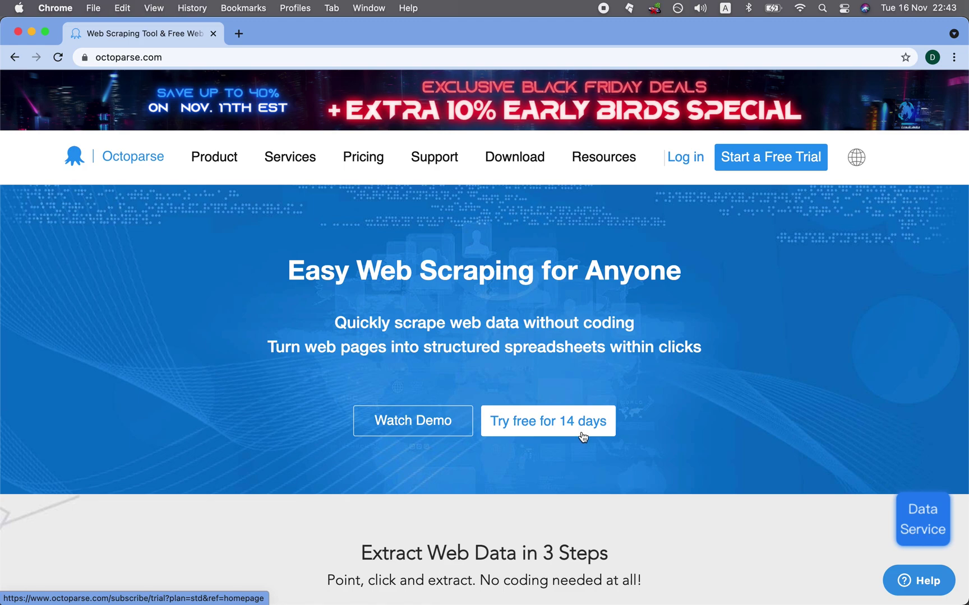
Step: Review the three-step extraction overview on the Octoparse homepage, then open the site's download page
scroll(580, 434, down, 4)
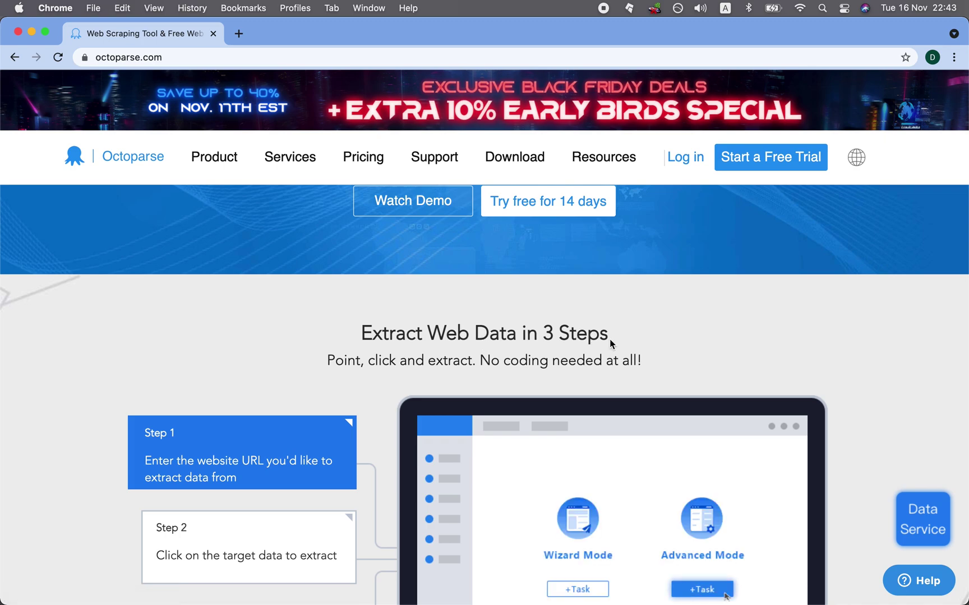
scroll(611, 340, down, 3)
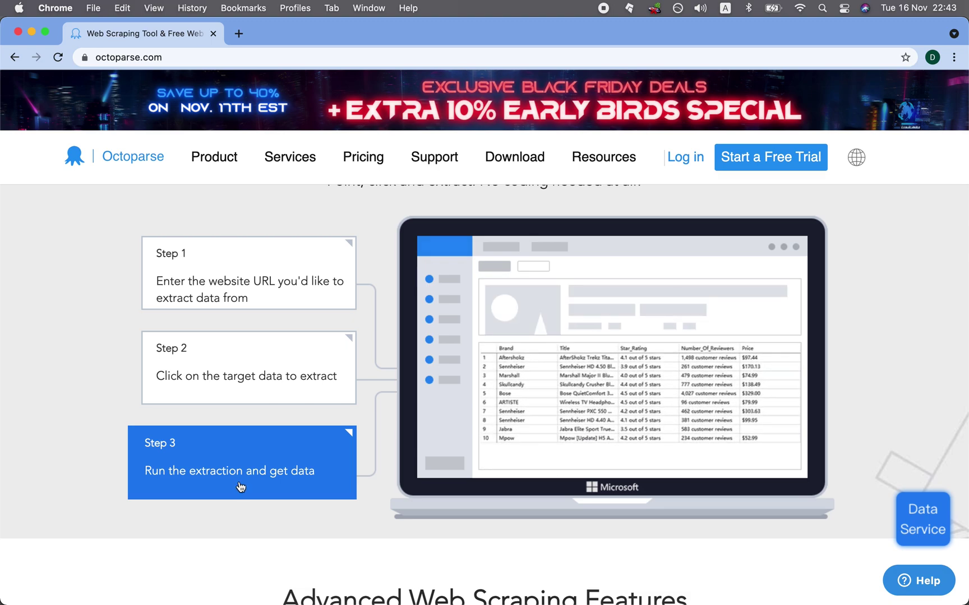
scroll(522, 175, up, 7)
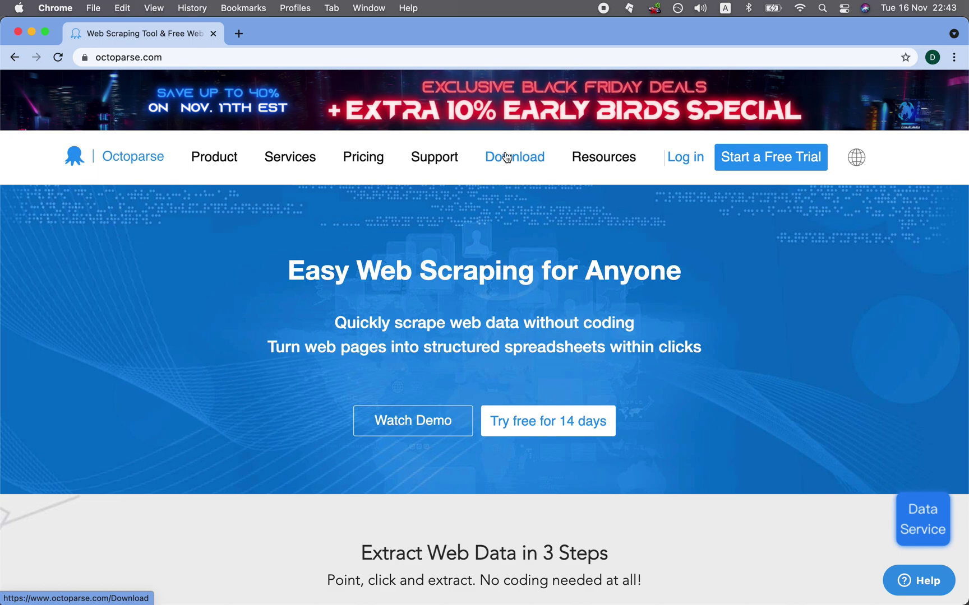
click(513, 161)
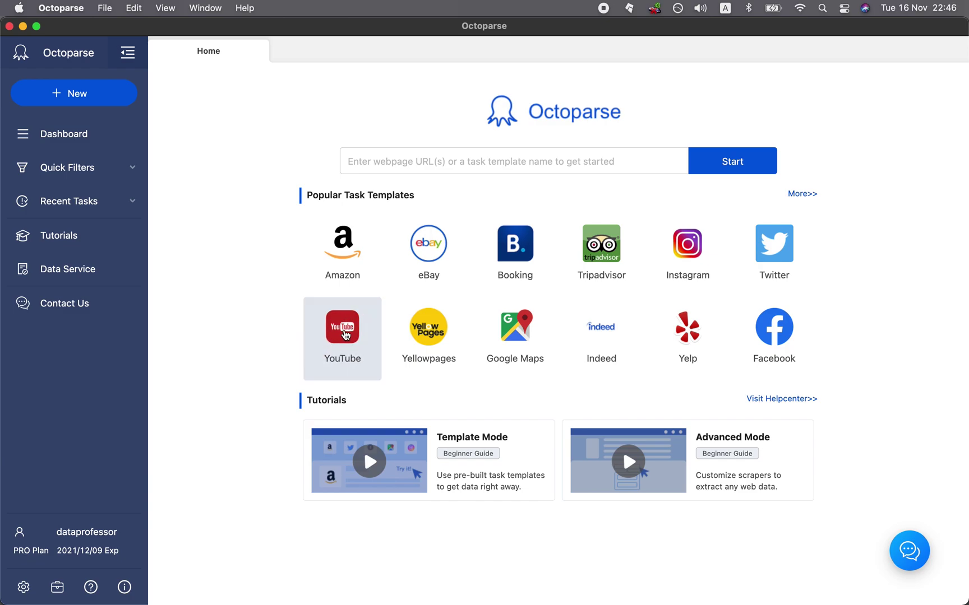
Step: Switch to the Octoparse desktop app and start a task from the YouTube "Video Information" template
click(344, 335)
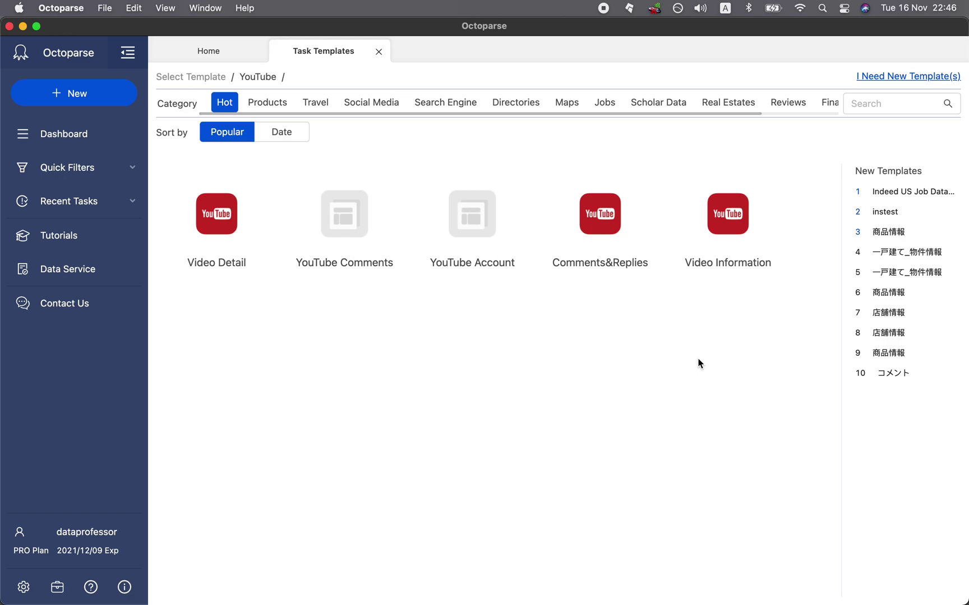
click(727, 245)
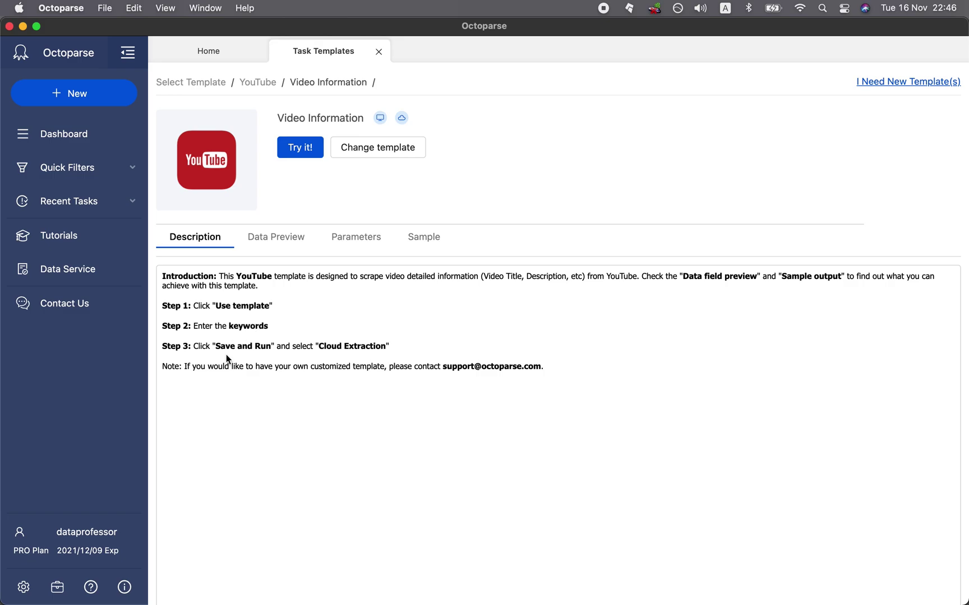
click(297, 149)
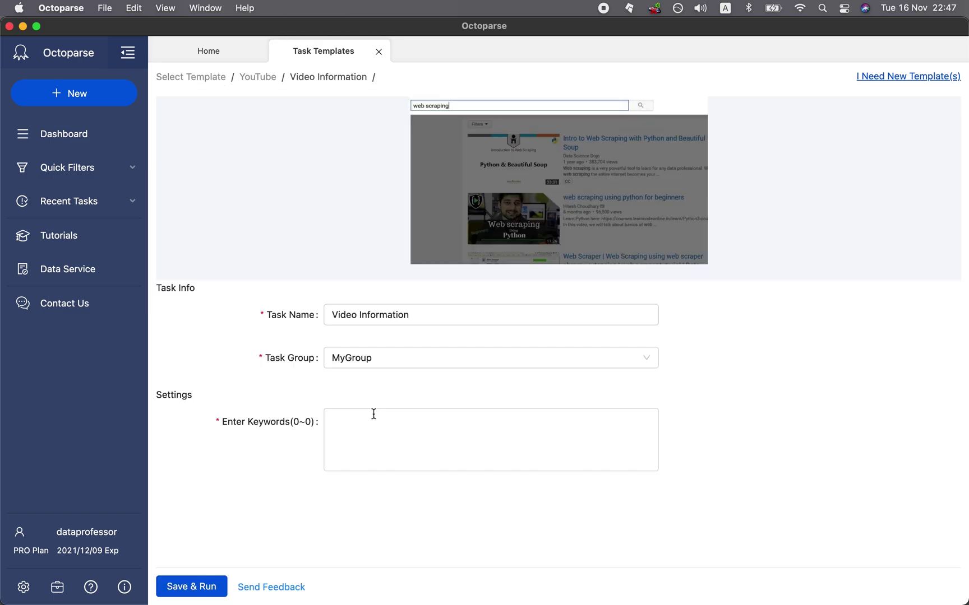
Step: Set the keyword to "data science" and the task name to "Video Information - data science", and save and run the task in the cloud
click(368, 426)
text(data science)
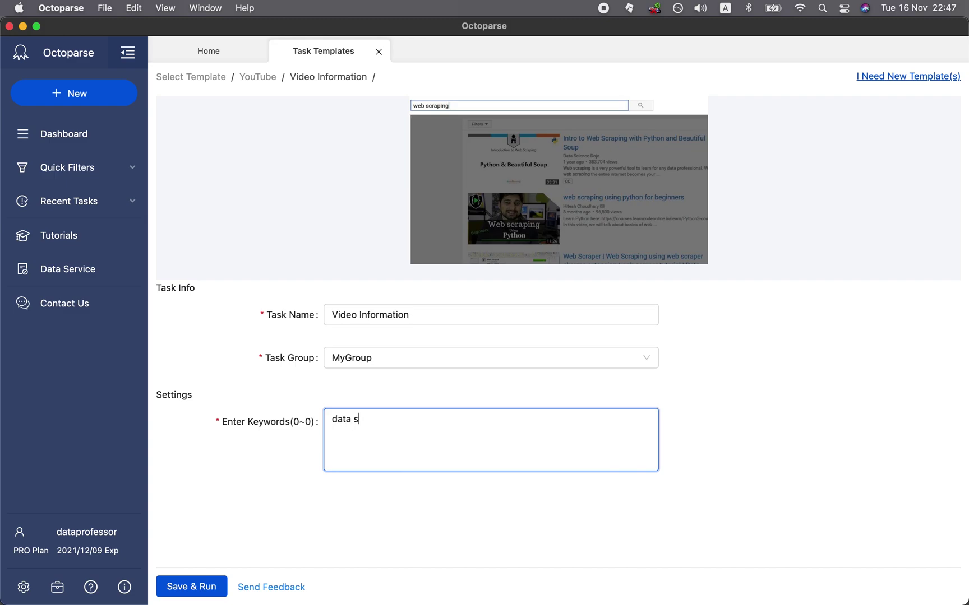
click(452, 319)
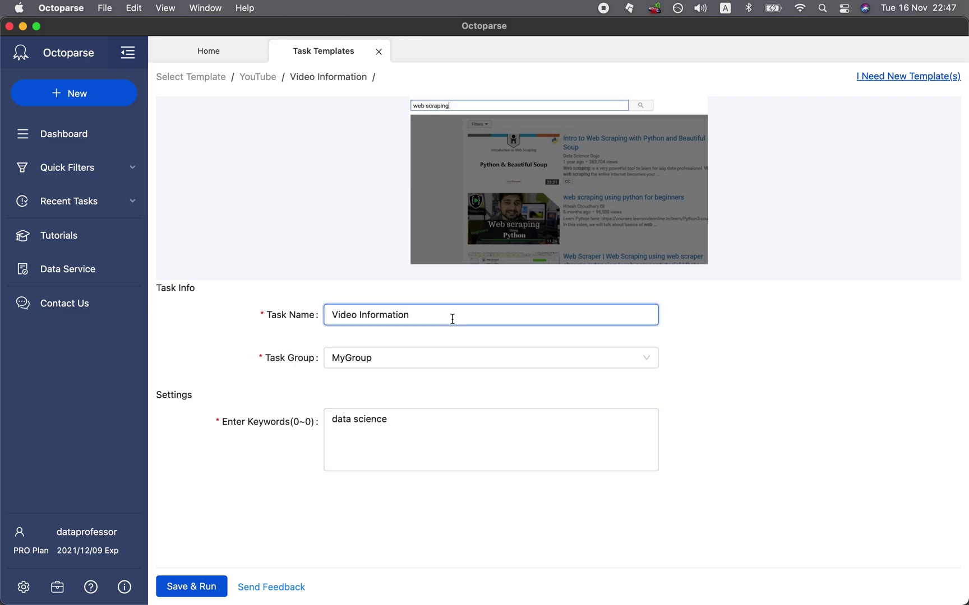
text(- data science)
click(315, 345)
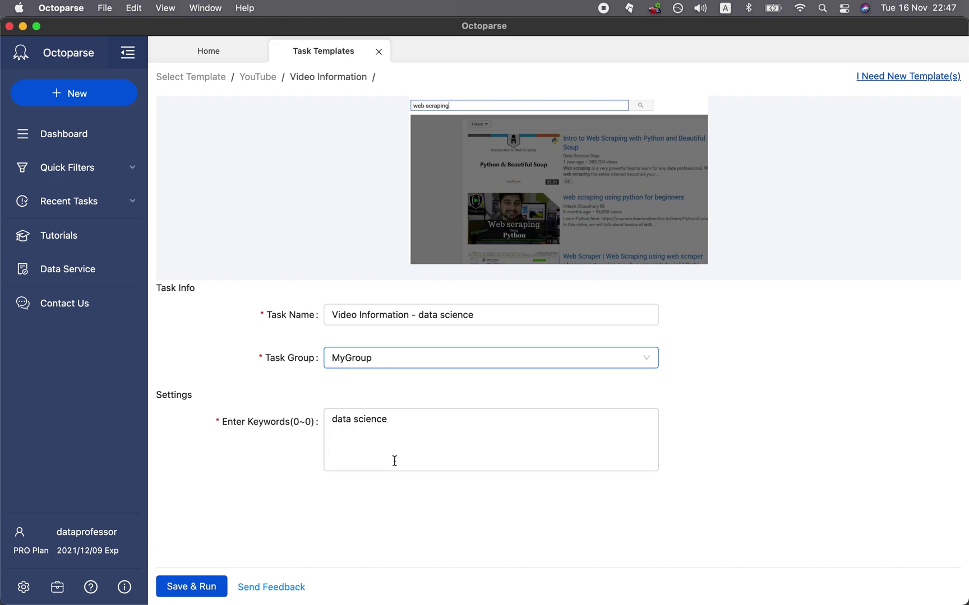
click(189, 587)
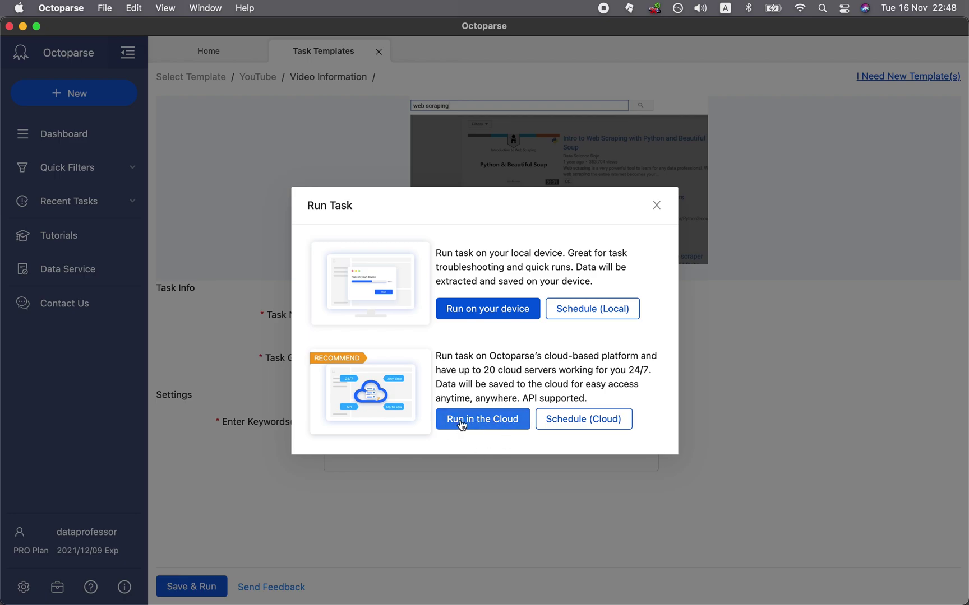
click(487, 424)
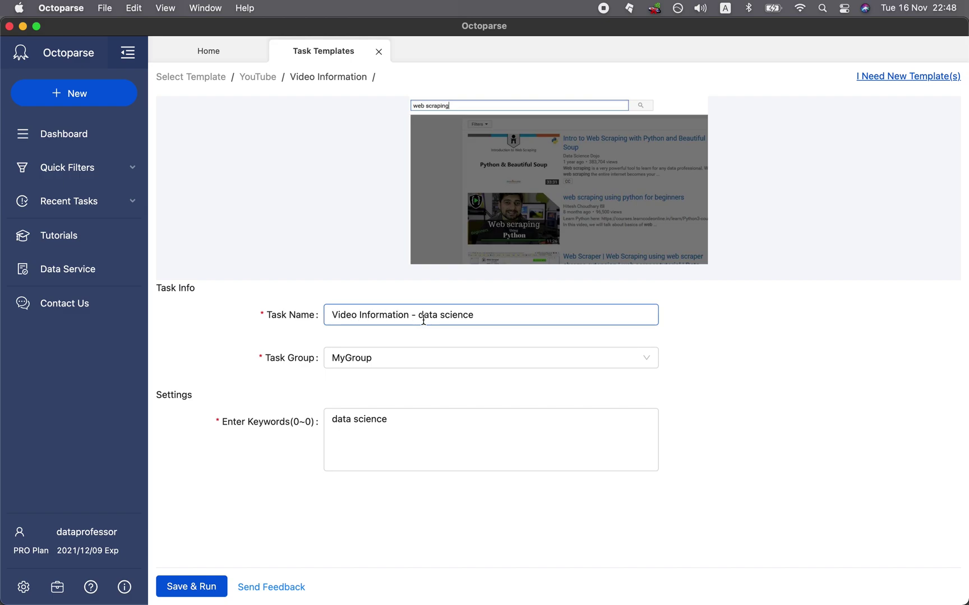
Step: Refresh the task dashboard and open the cloud data extracted by the "Video Information - data science" task
click(90, 134)
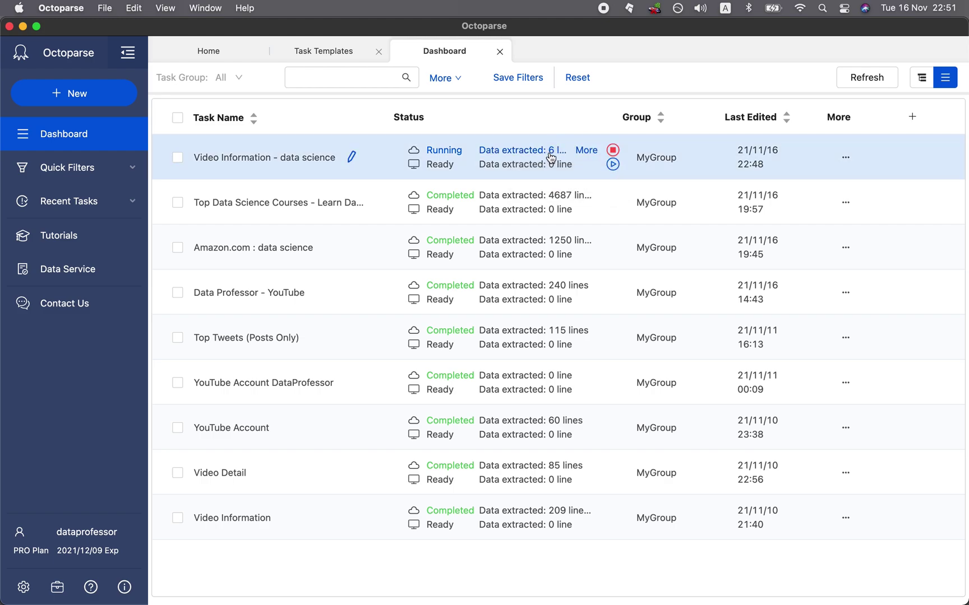
click(863, 80)
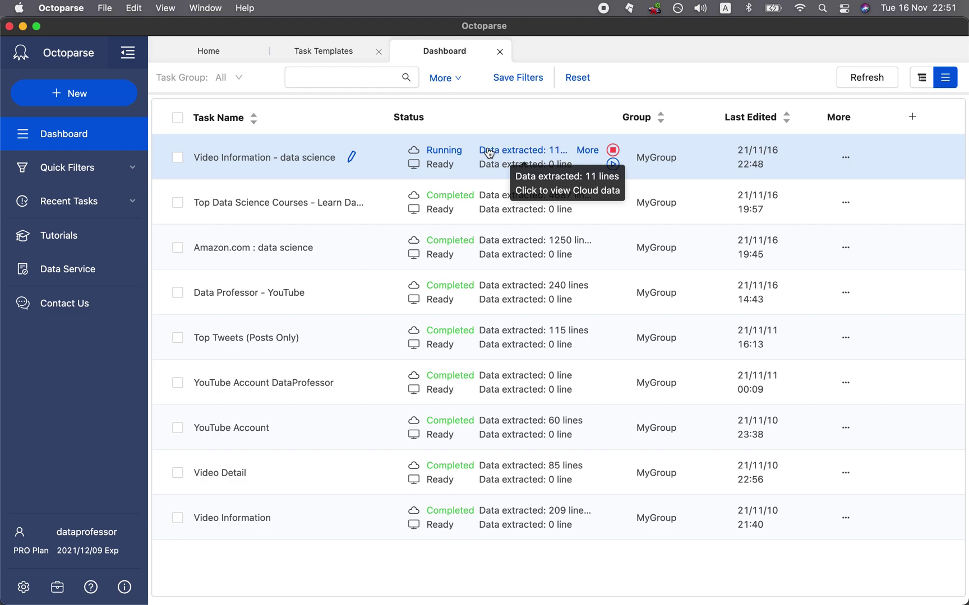
click(493, 155)
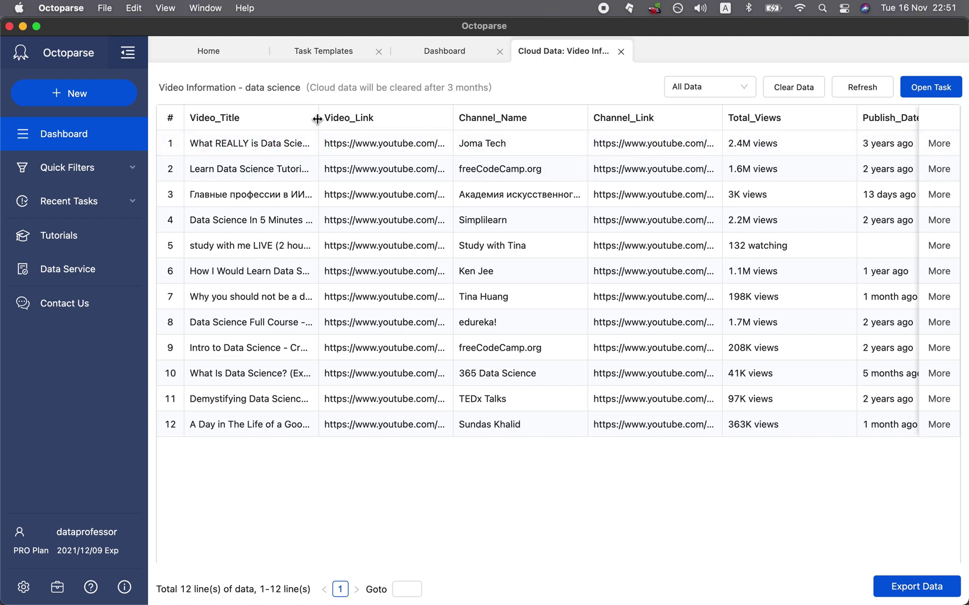
Step: Widen the Video_Title column and examine the extracted fields across to Description
drag(319, 118, 382, 137)
drag(514, 119, 640, 118)
scroll(931, 156, right, 5)
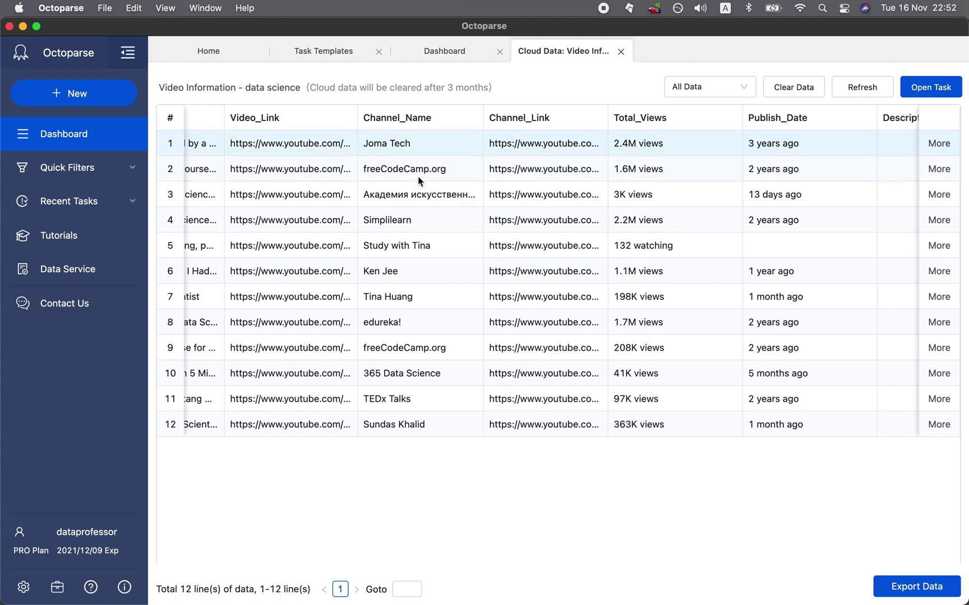
scroll(683, 159, right, 3)
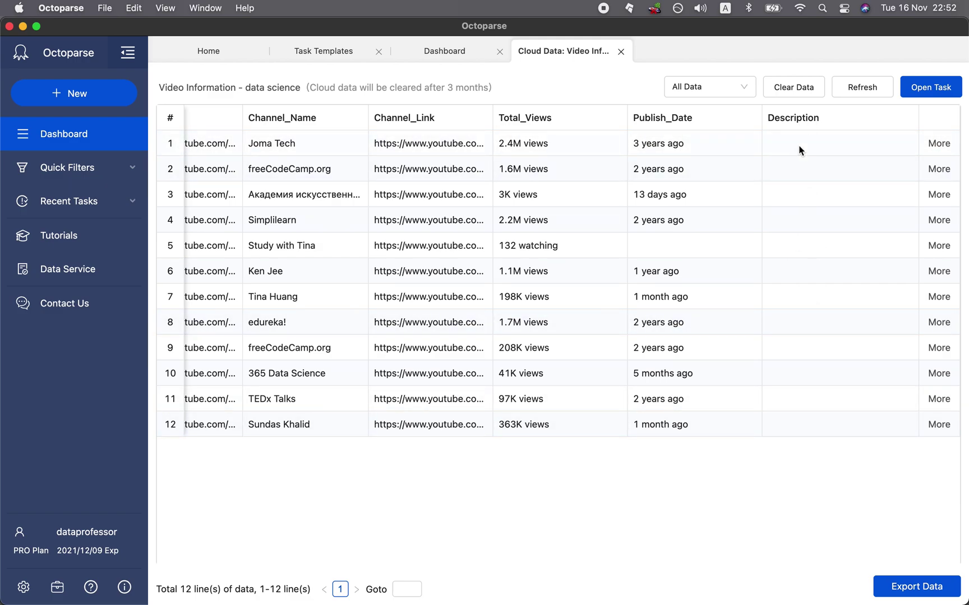
scroll(382, 314, left, 3)
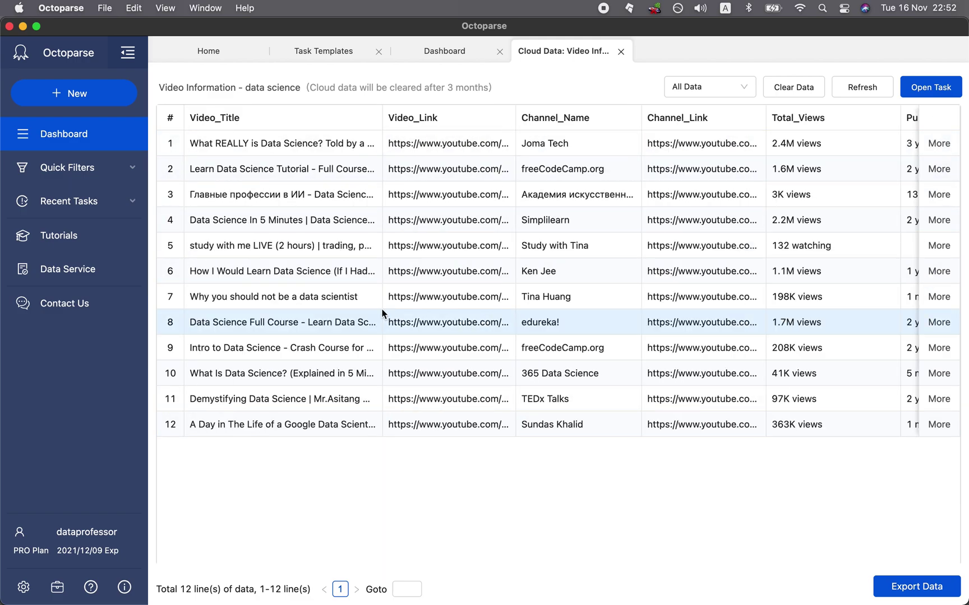
Step: Refresh the cloud data and look through the extracted video rows
click(859, 89)
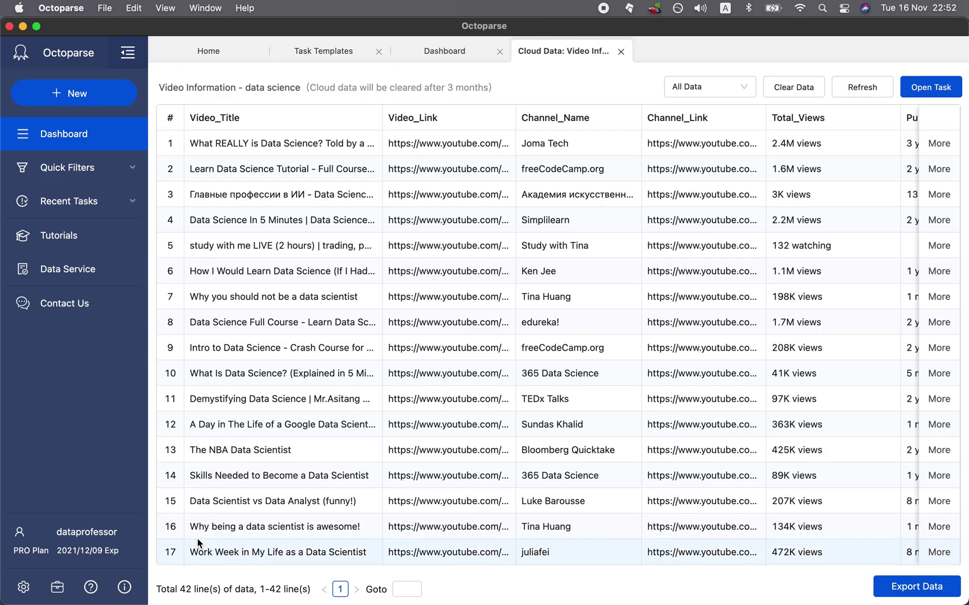
scroll(249, 387, down, 1)
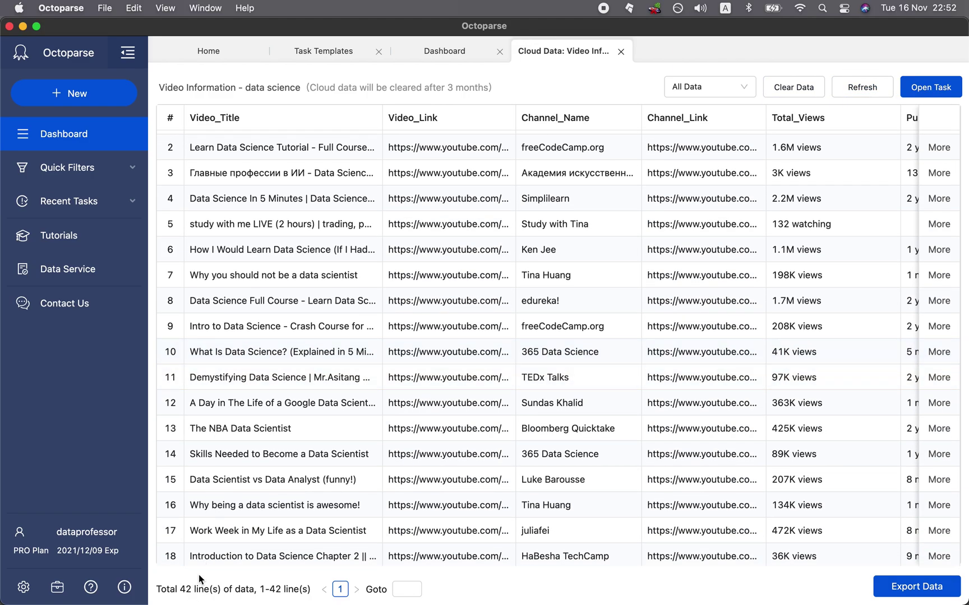
scroll(289, 331, up, 1)
scroll(291, 484, down, 10)
scroll(277, 297, up, 10)
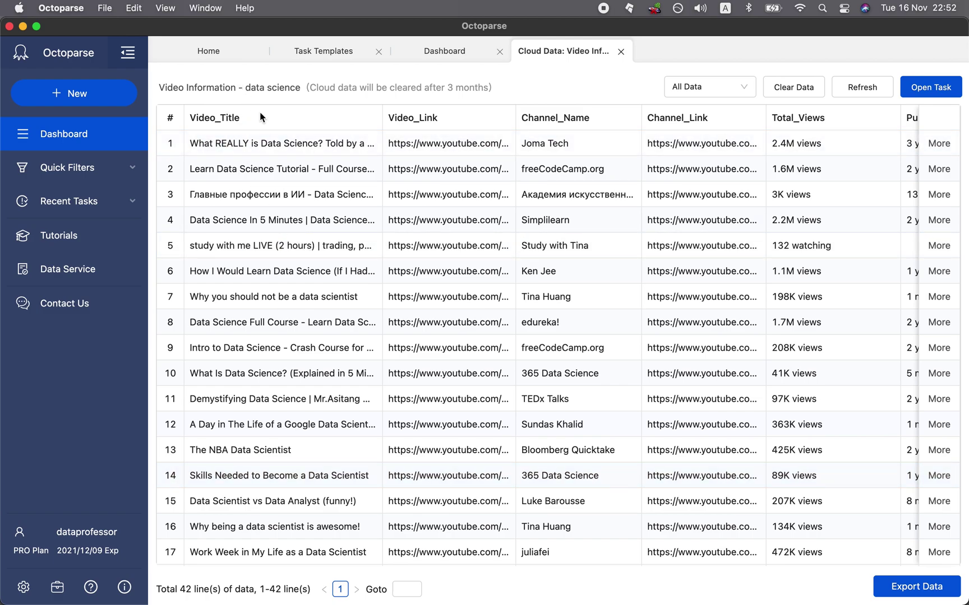
Step: Open the Twitter "Top Tweets (Posts Only)" template from the home page, discarding the open YouTube template form
click(207, 54)
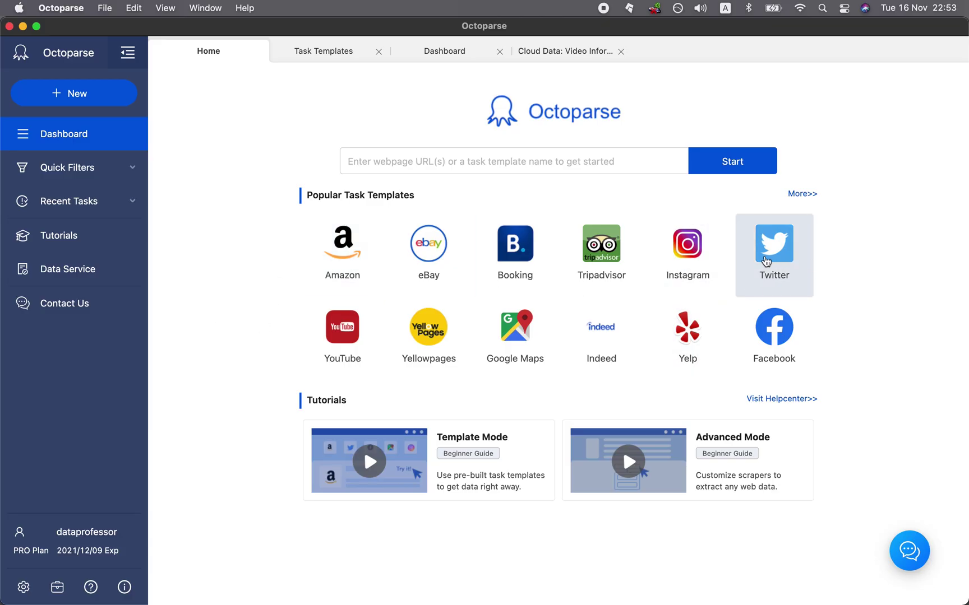
click(766, 261)
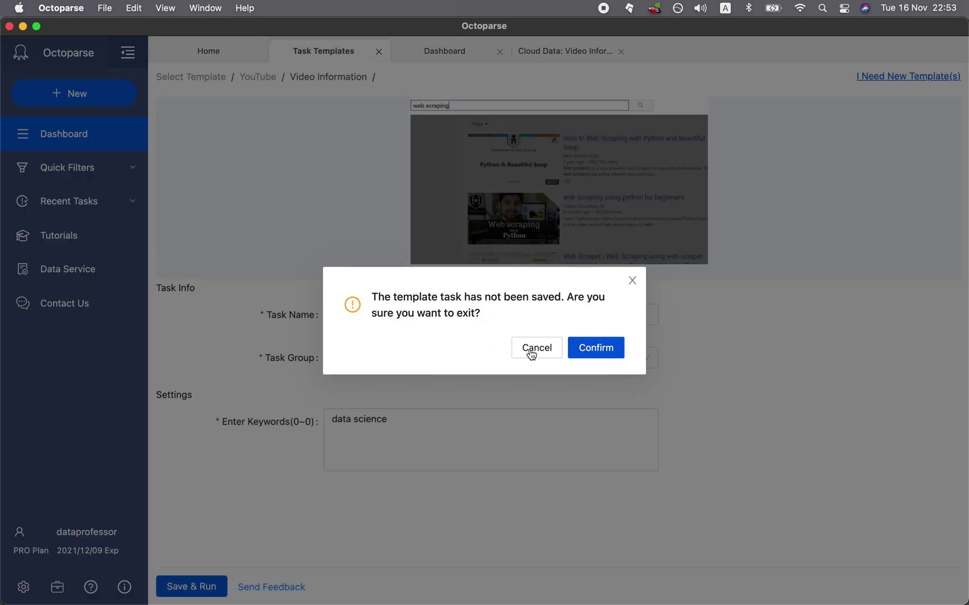
click(600, 350)
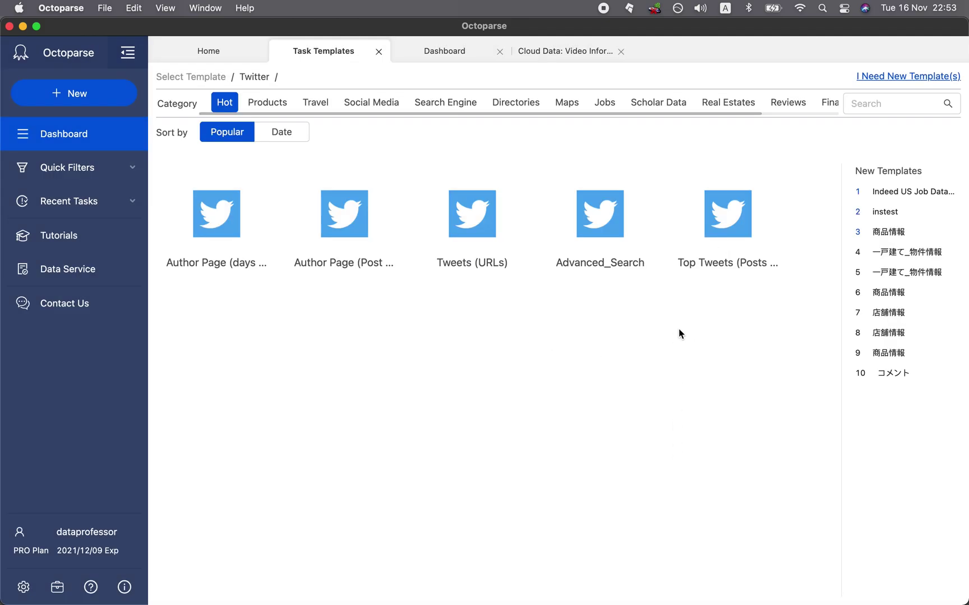
click(736, 224)
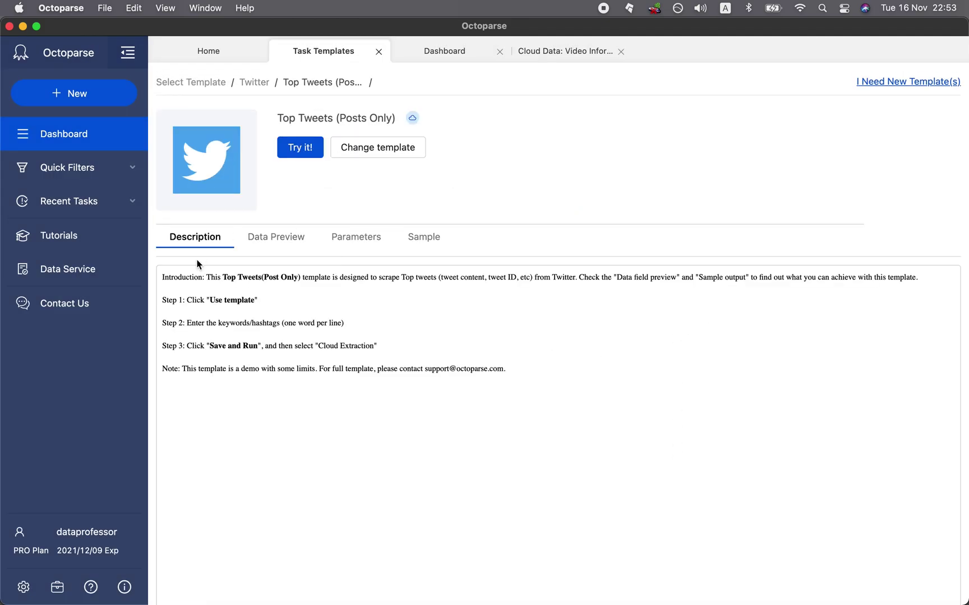
Step: Open the template's sample output and widen the Author_Web_Page_URL and Tweet_Content columns to examine them
click(420, 240)
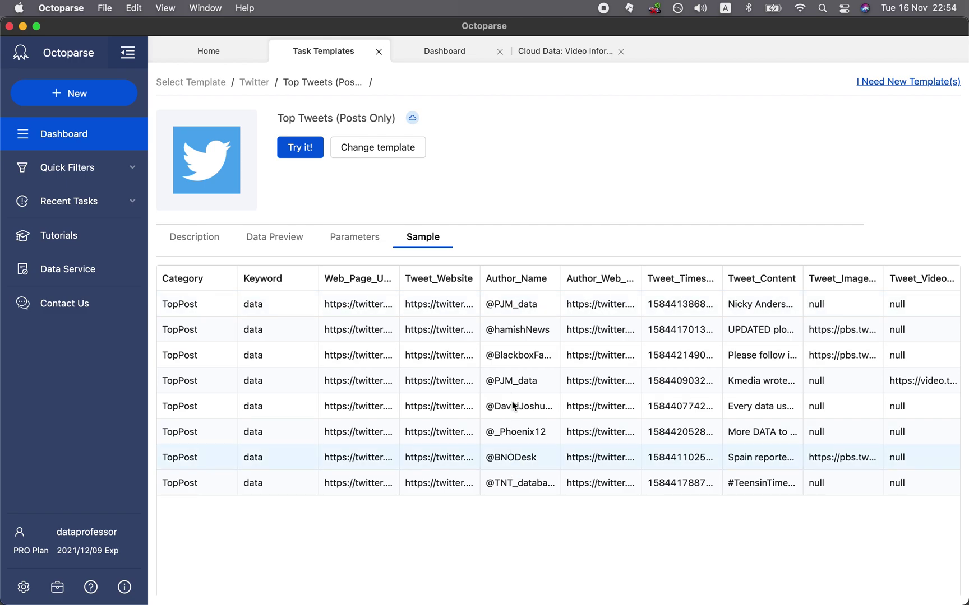
drag(641, 279, 692, 283)
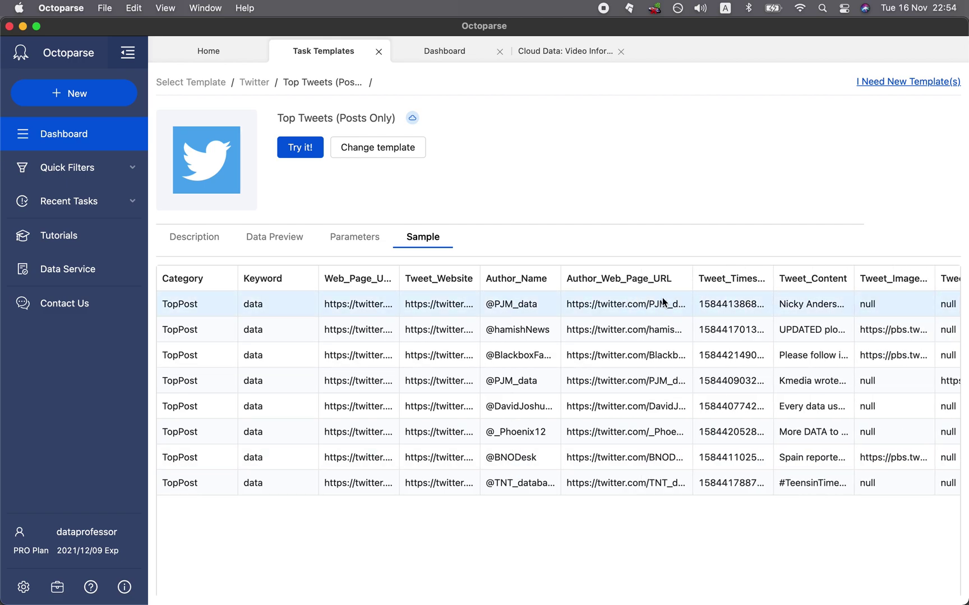
drag(773, 279, 942, 317)
scroll(837, 311, right, 5)
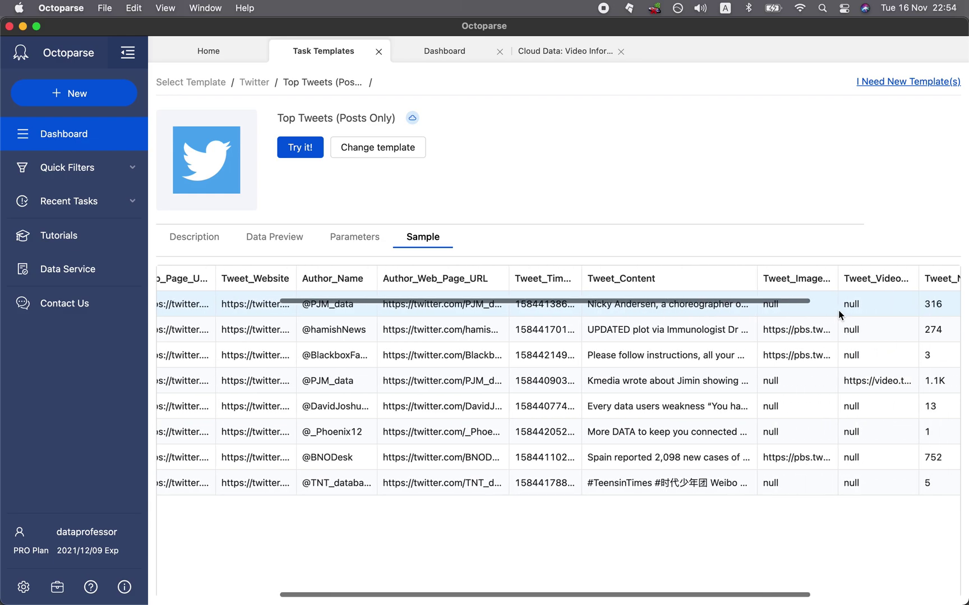
scroll(615, 341, right, 4)
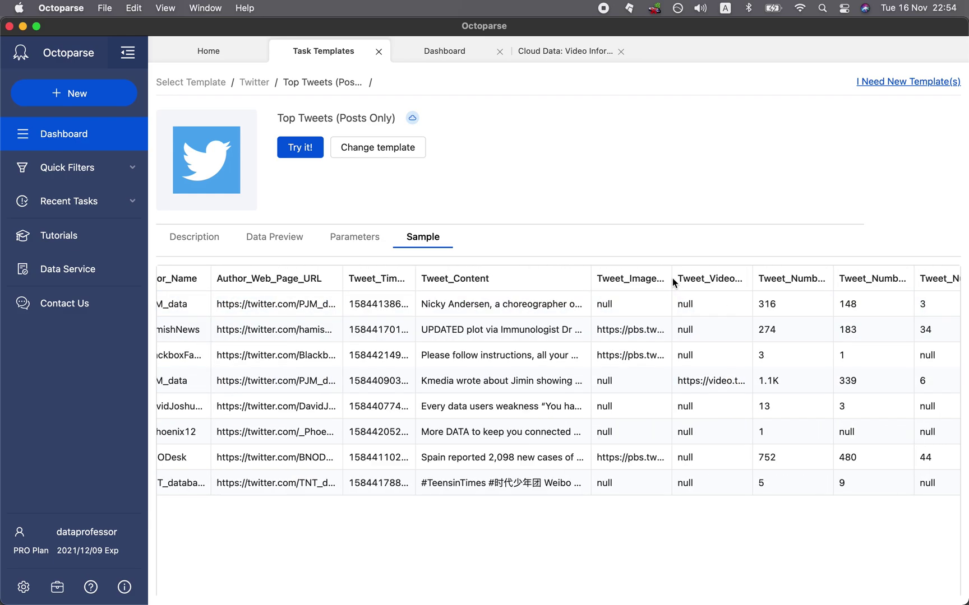
Step: Widen the Tweet_Image_URL, Tweet_Number_of_Retweets and Tweet_Number_of_Reviews columns and examine the remaining sample fields
drag(672, 277, 767, 297)
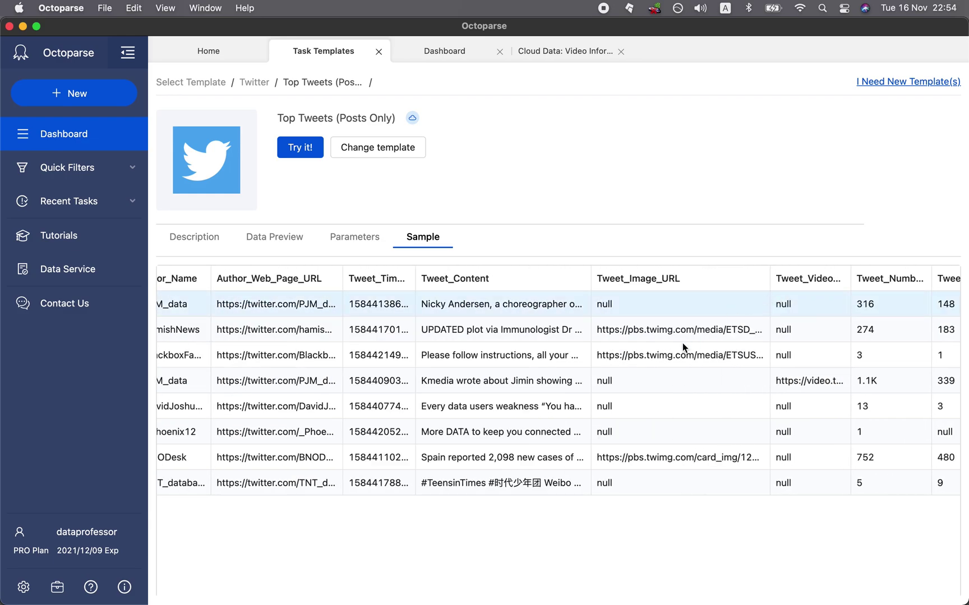
scroll(659, 357, right, 1)
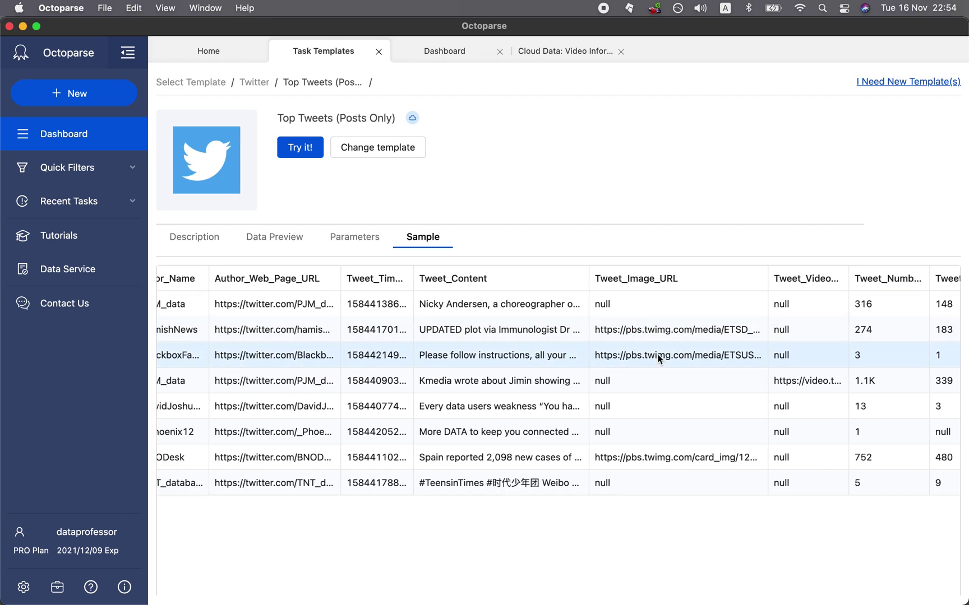
scroll(659, 358, right, 3)
mouse_move(799, 278)
mouse_down()
mouse_move(928, 287)
mouse_move(813, 283)
mouse_up()
drag(893, 283, 940, 288)
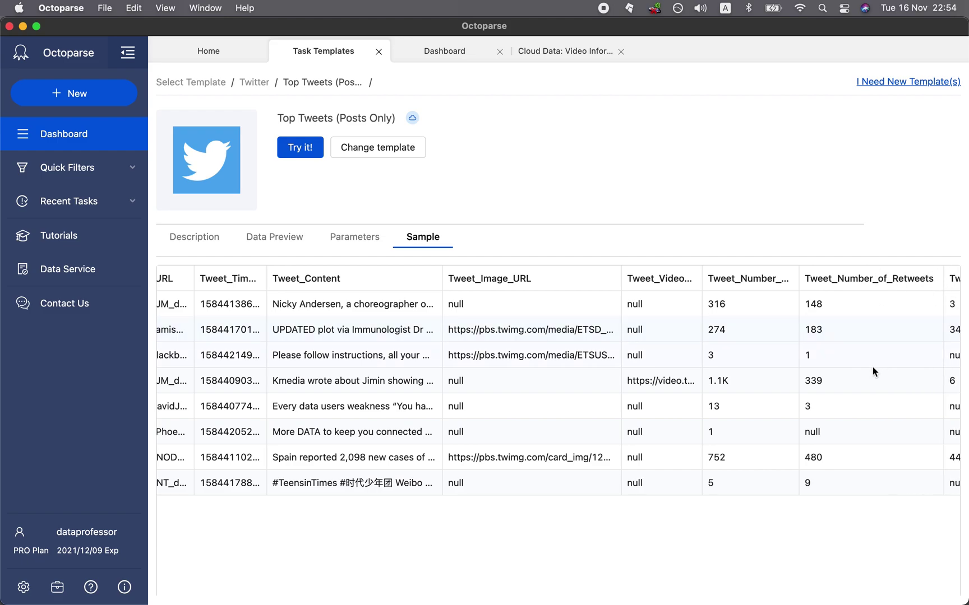
scroll(869, 368, right, 2)
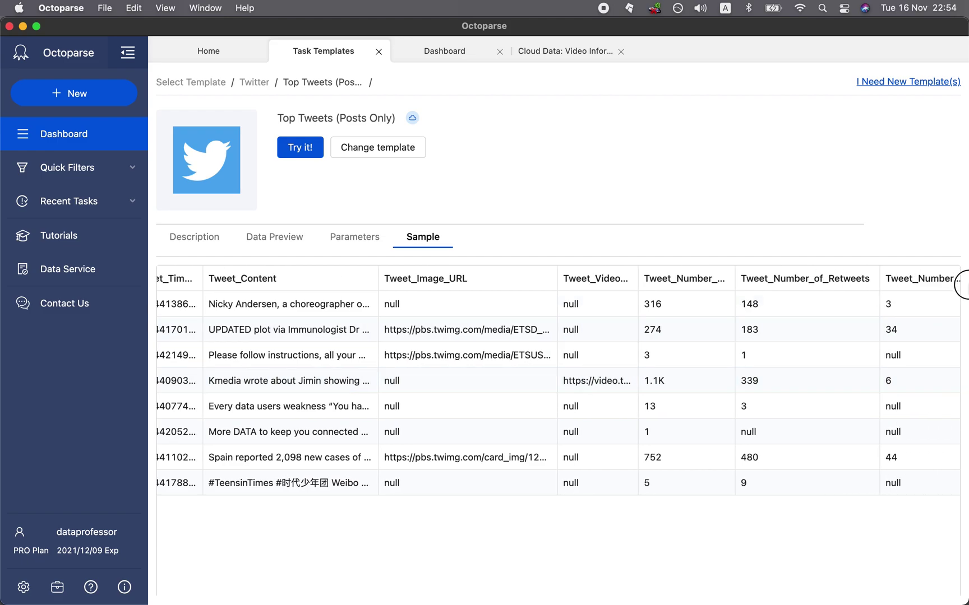
scroll(904, 305, right, 1)
scroll(919, 278, right, 2)
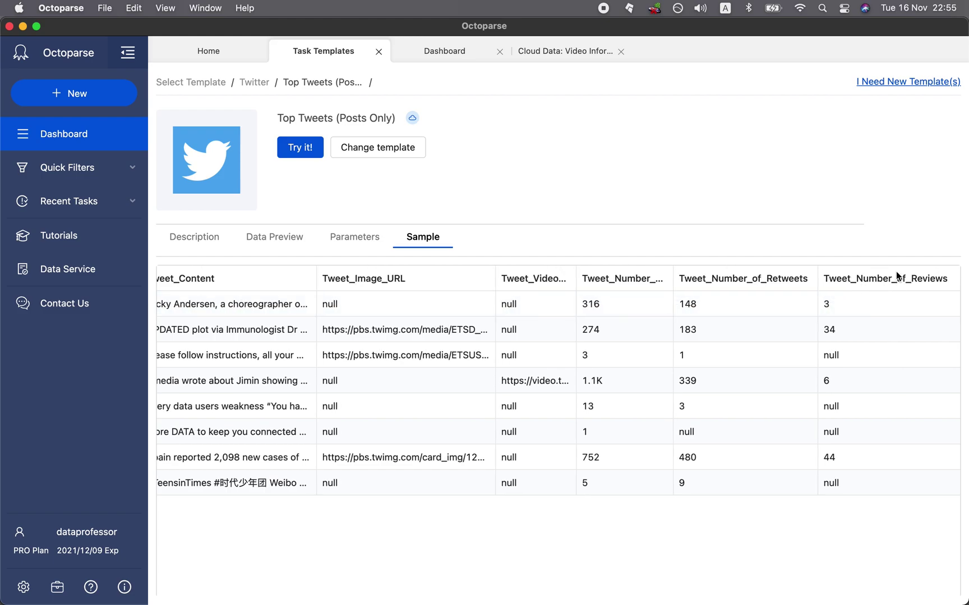
scroll(197, 374, left, 10)
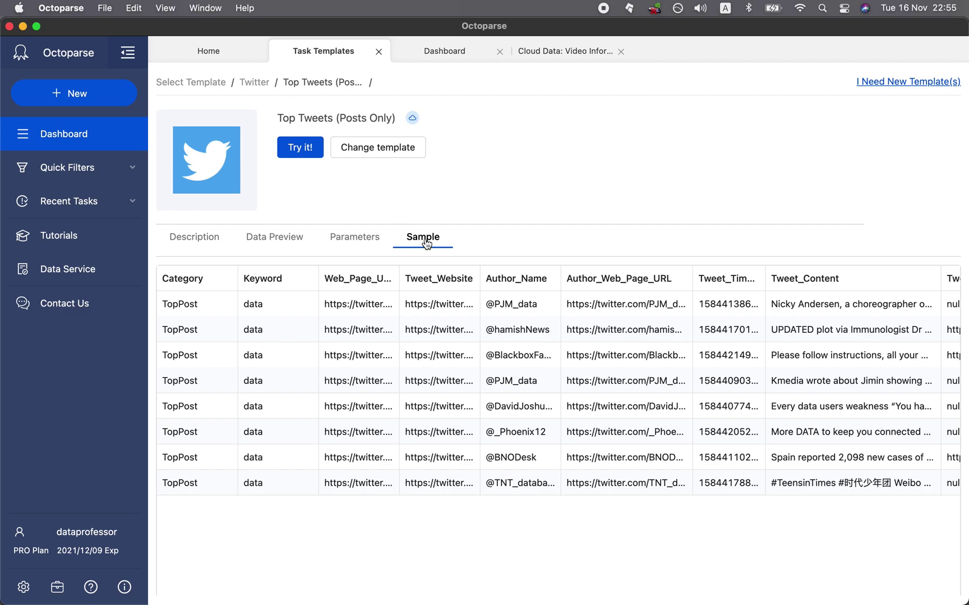
Step: Start a task from the Top Tweets template with the keyword "data science" and 20 scroll-down times
click(298, 148)
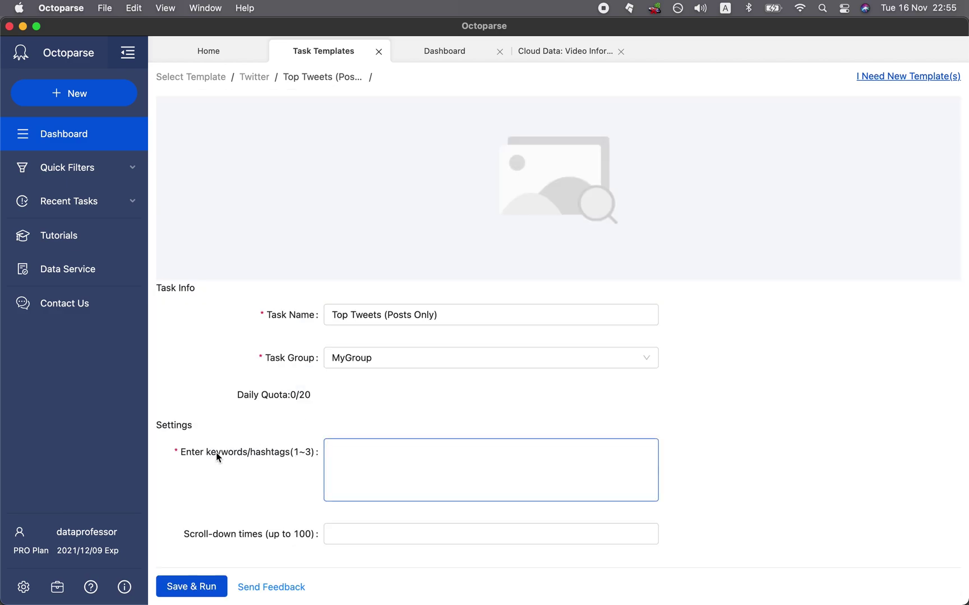
click(381, 458)
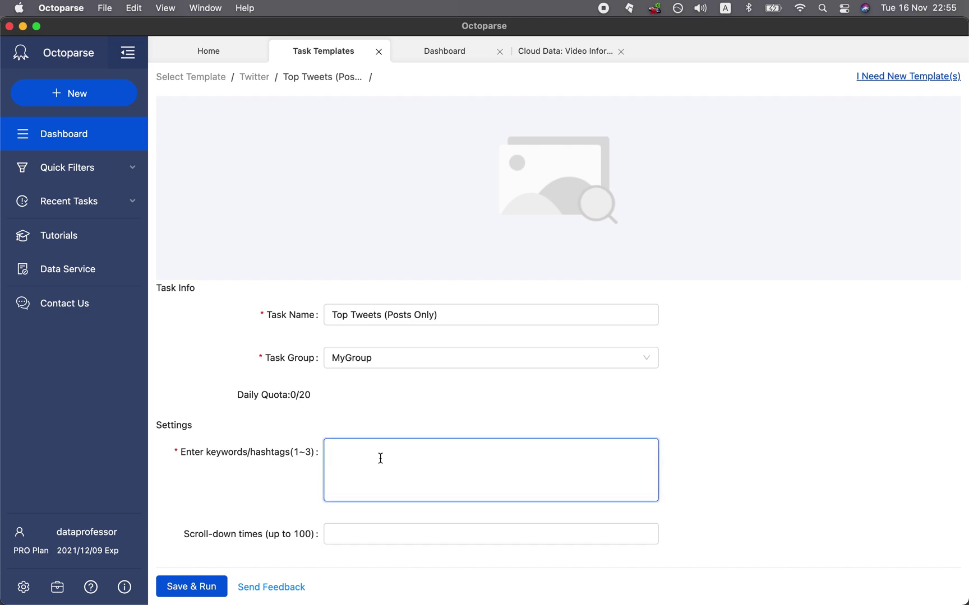
text(data science)
key(Tab)
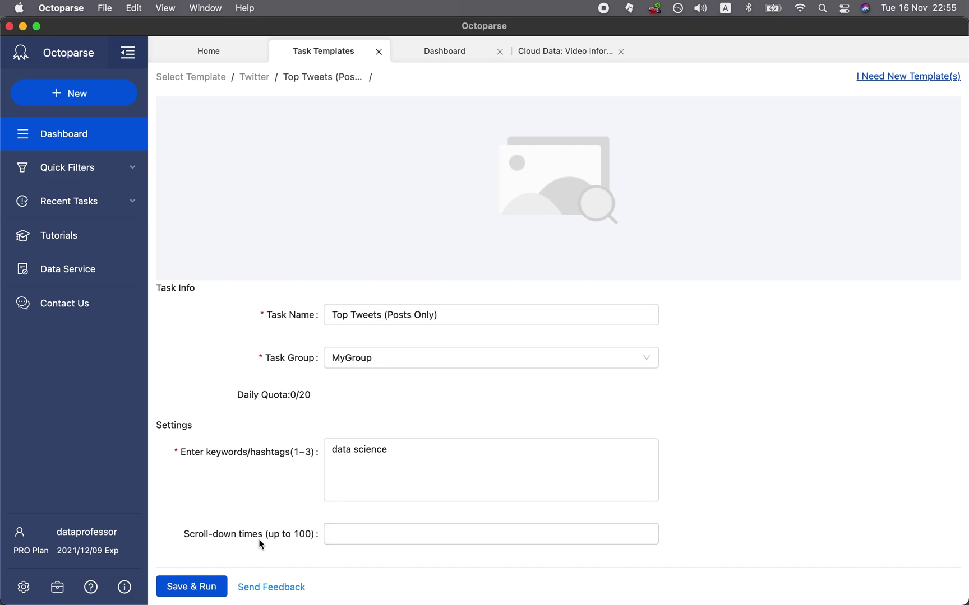
click(370, 537)
text(20)
Step: Name the task "Top Tweets (Posts Only) - data science", save it and run it in the cloud
click(504, 319)
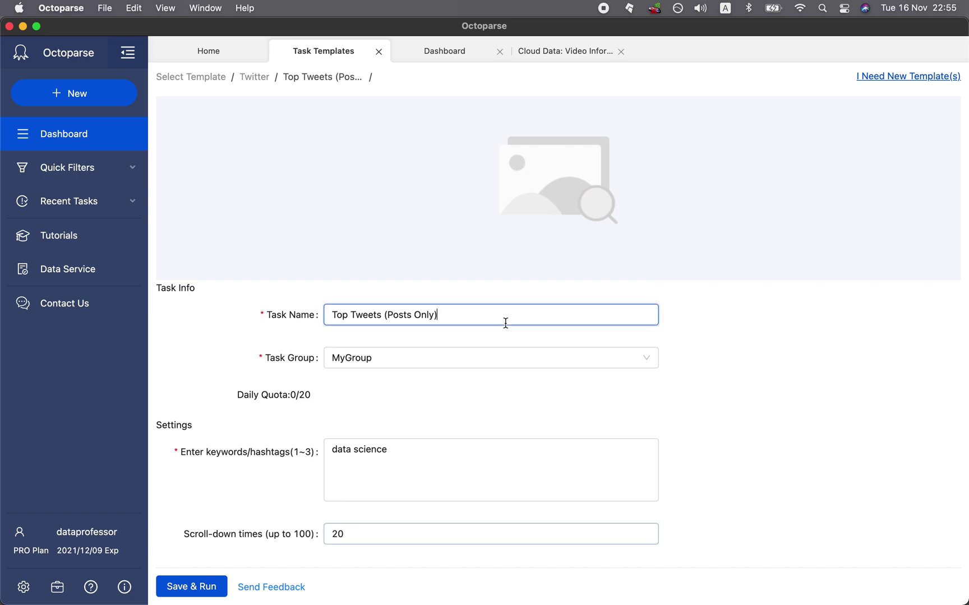
text(v)
text(data science)
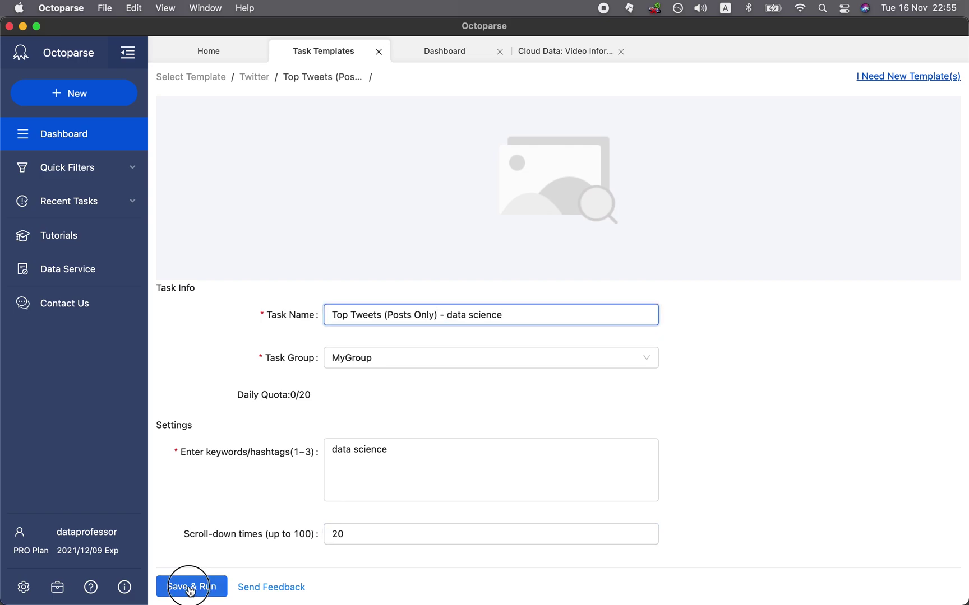
click(188, 587)
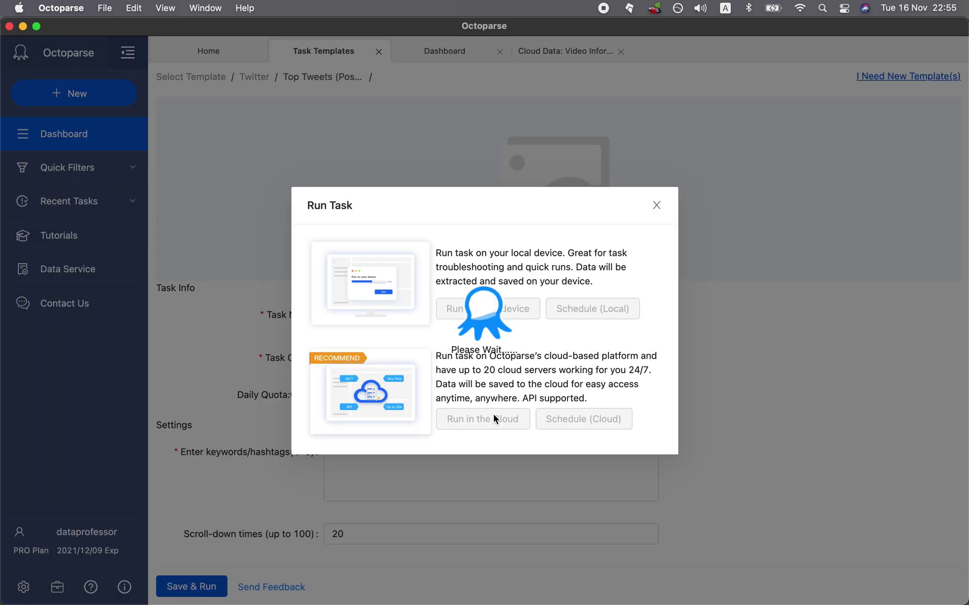
click(487, 419)
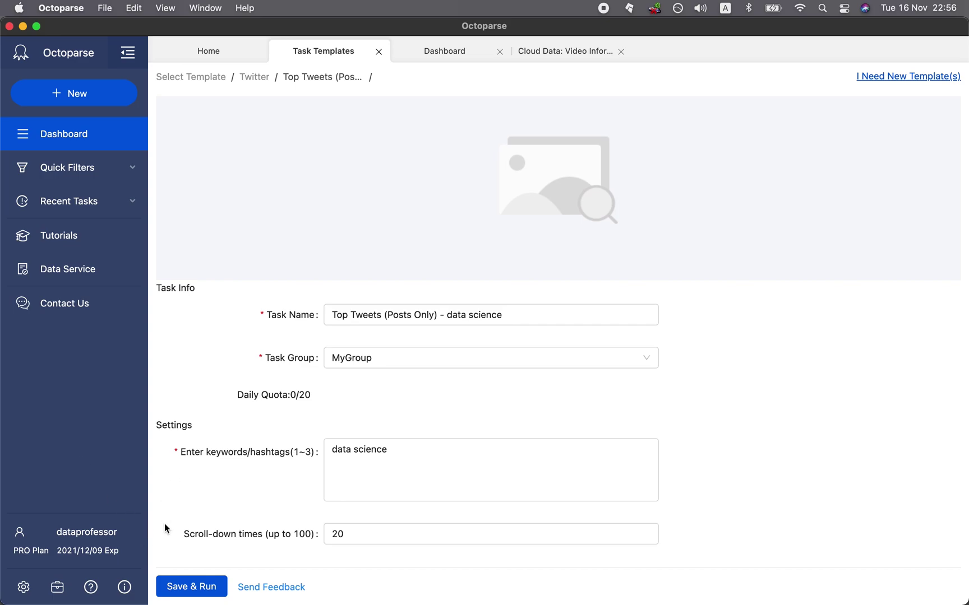
Step: Close the task template and YouTube cloud data pages and refresh the dashboard's task list
click(380, 52)
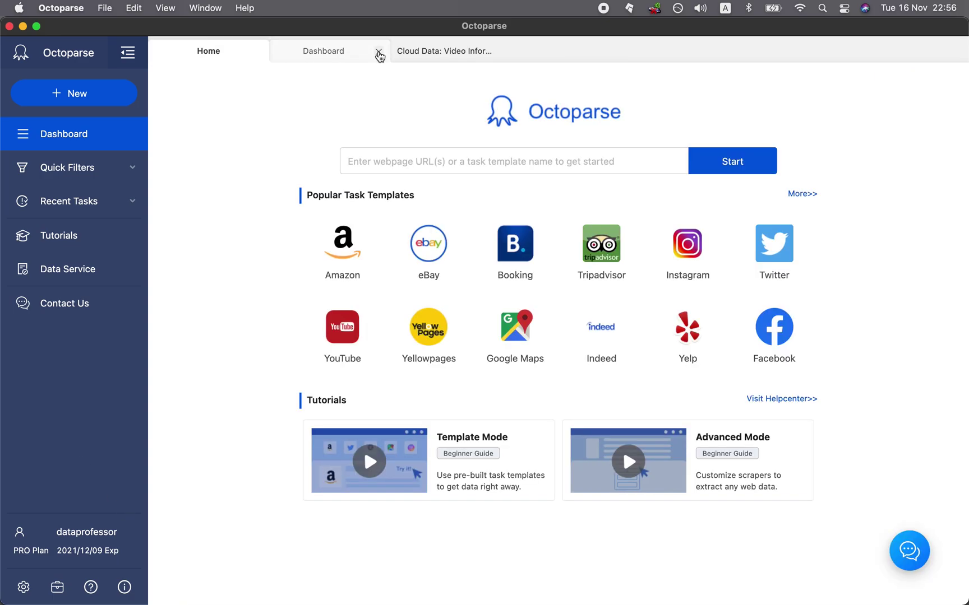
click(405, 53)
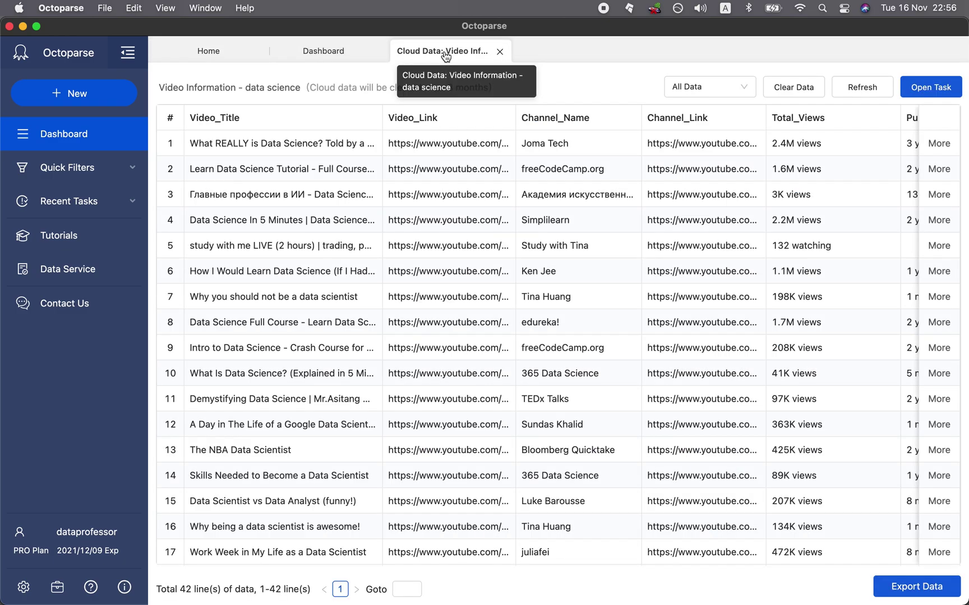
click(500, 52)
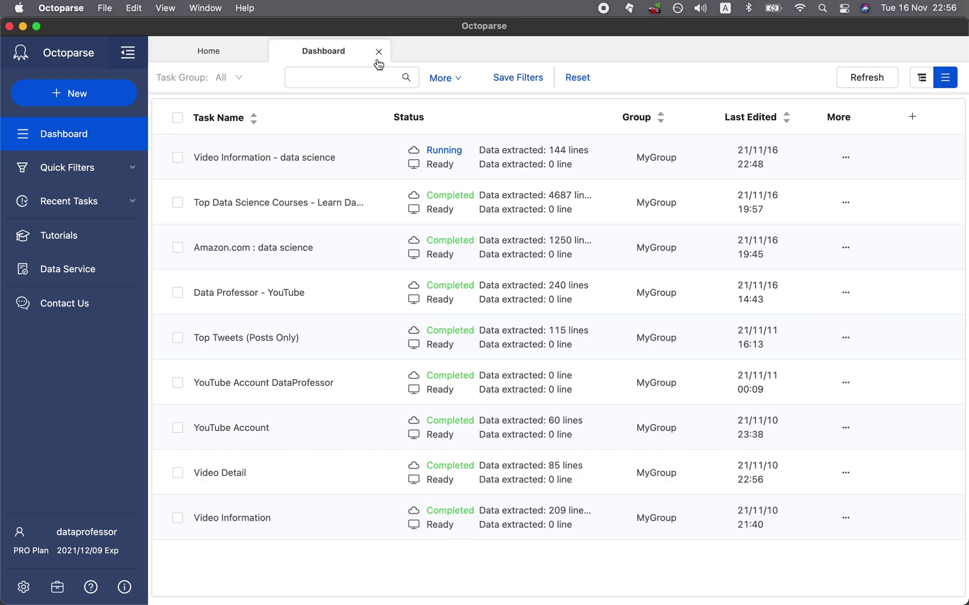
click(859, 82)
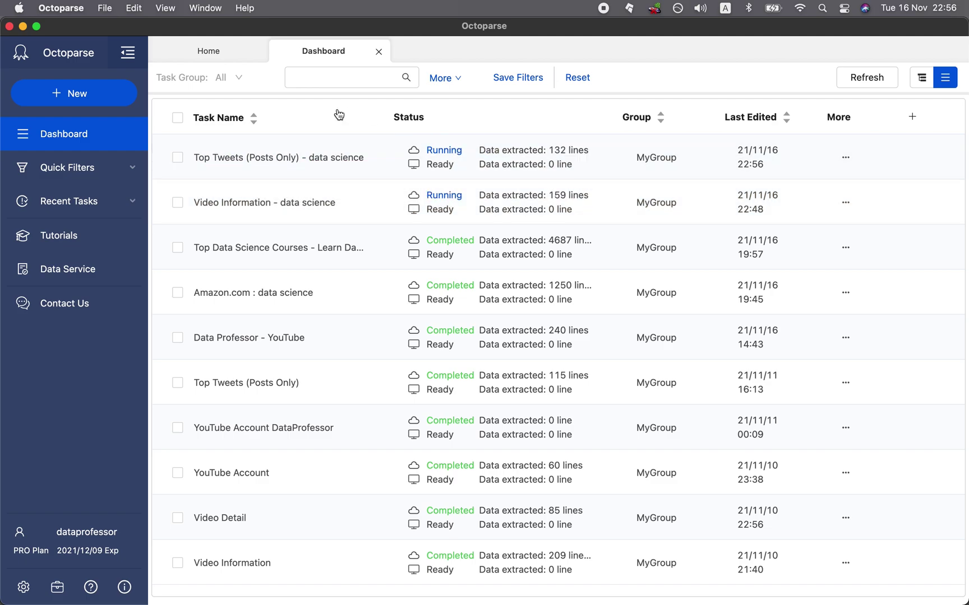
Step: Return to the Octoparse home page, switch to Chrome and open amazon.com
click(231, 56)
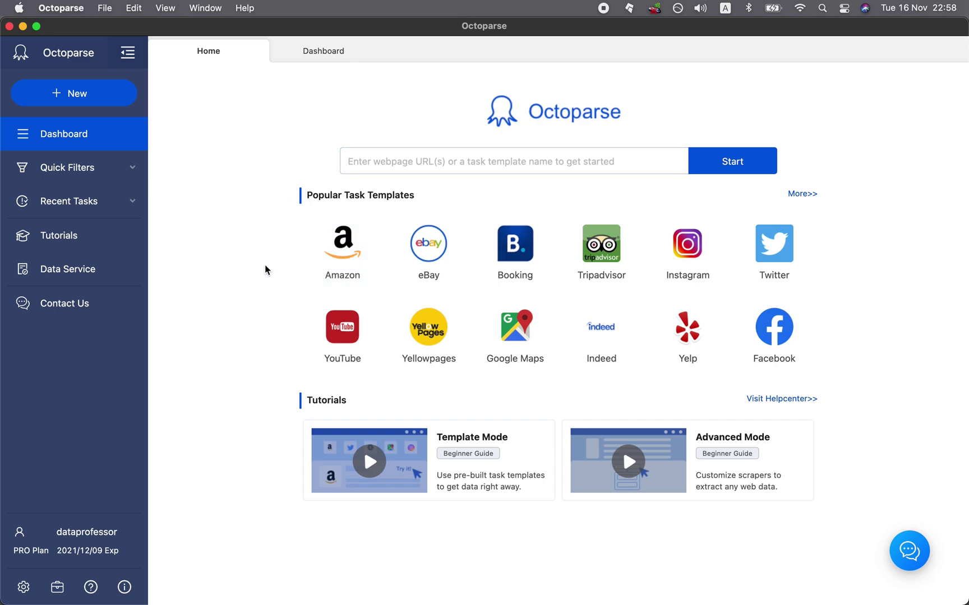
key(ctrl+Up)
click(287, 266)
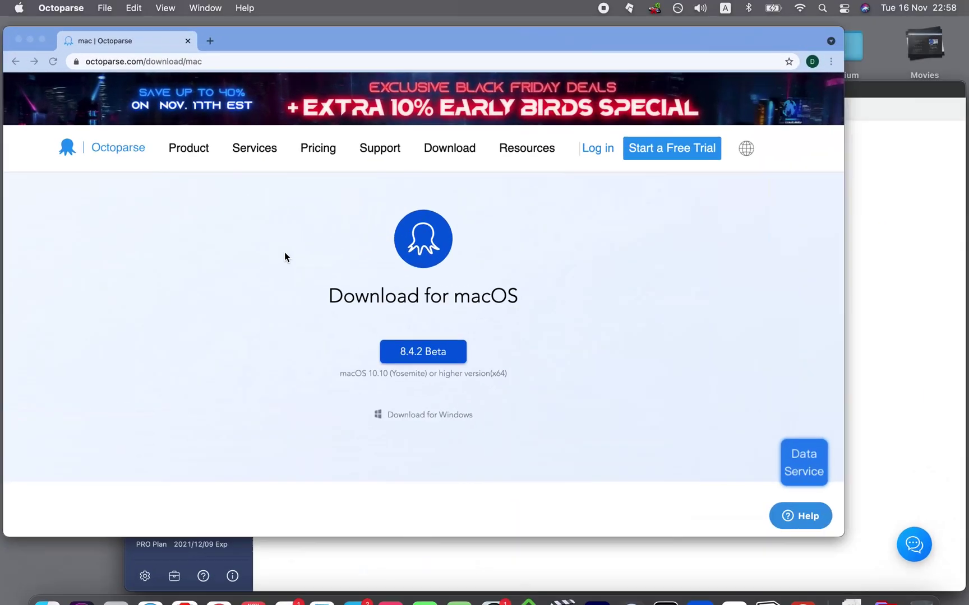
click(241, 58)
text(ama)
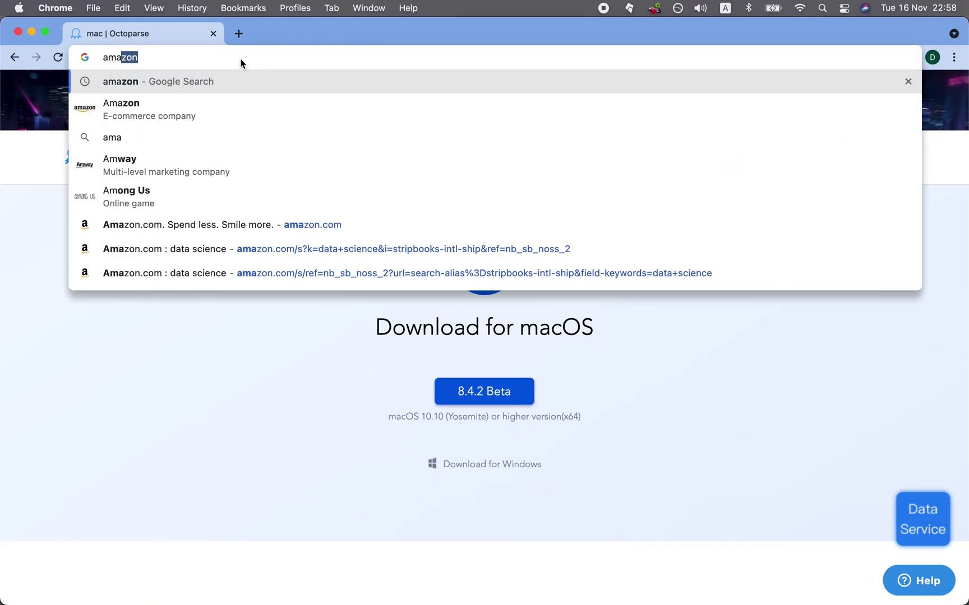
key(Return)
Step: Search Amazon's Books department for "data science"
click(174, 90)
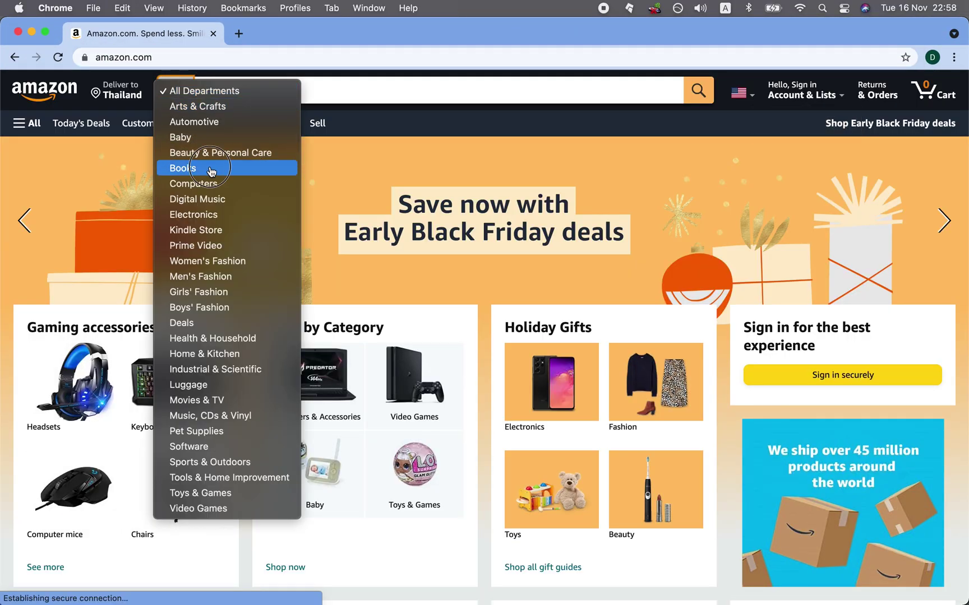
click(183, 168)
text(data science)
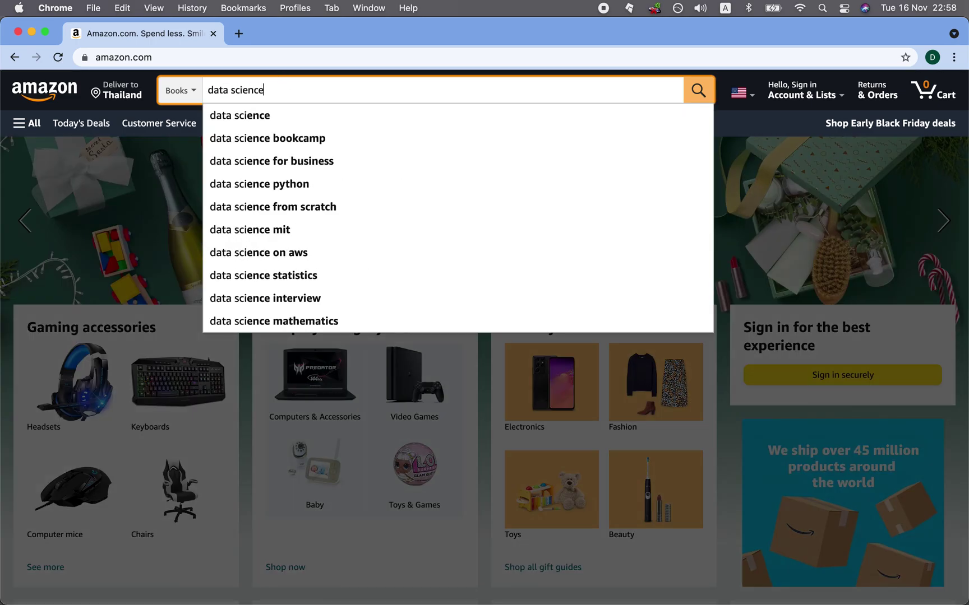
key(Return)
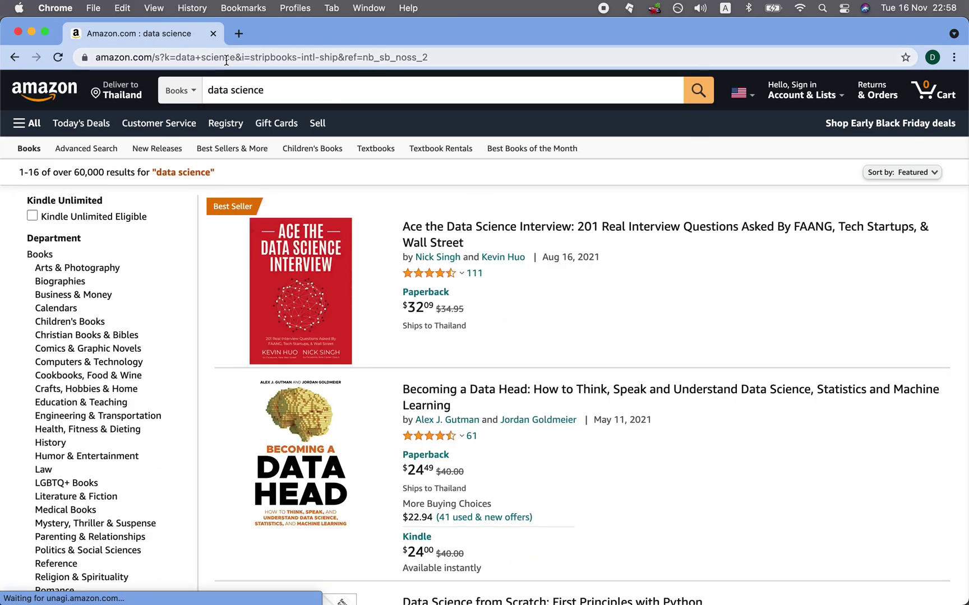
Step: Copy the Amazon search results URL, switch back to Octoparse and start a new scraping task from it
click(226, 60)
key(super+c)
key(BackSpace)
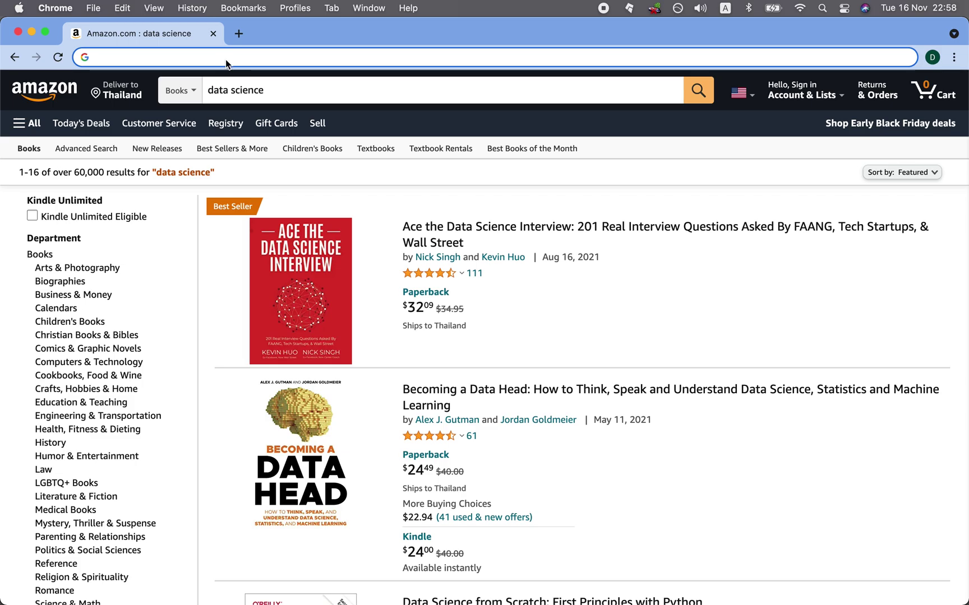
key(ctrl+Up)
click(271, 101)
click(370, 162)
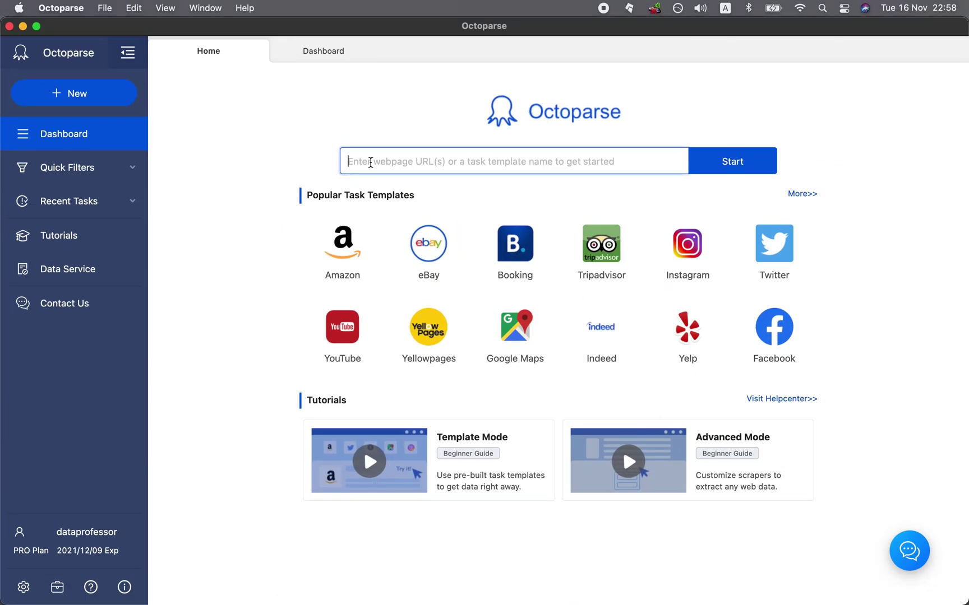
key(super+v)
click(730, 161)
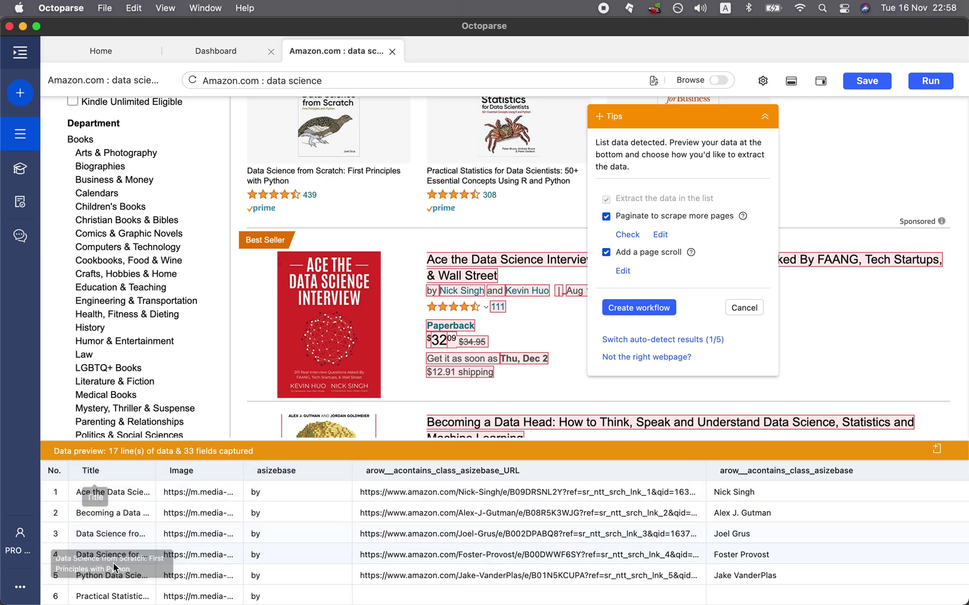
Step: Widen the Title and Image columns of the data preview and examine the detected title, image and author fields
drag(153, 473, 280, 473)
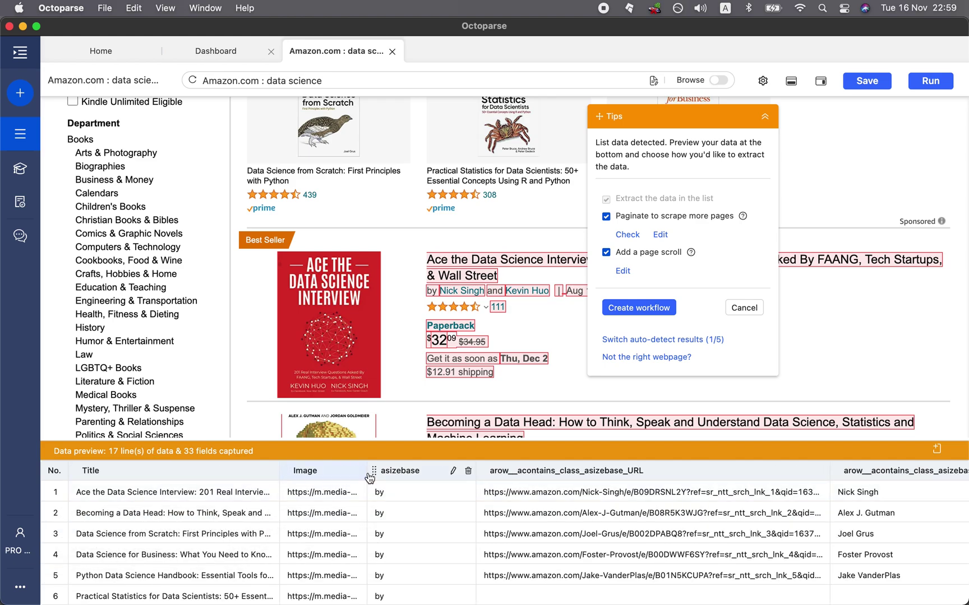
drag(368, 474, 562, 487)
scroll(562, 488, right, 10)
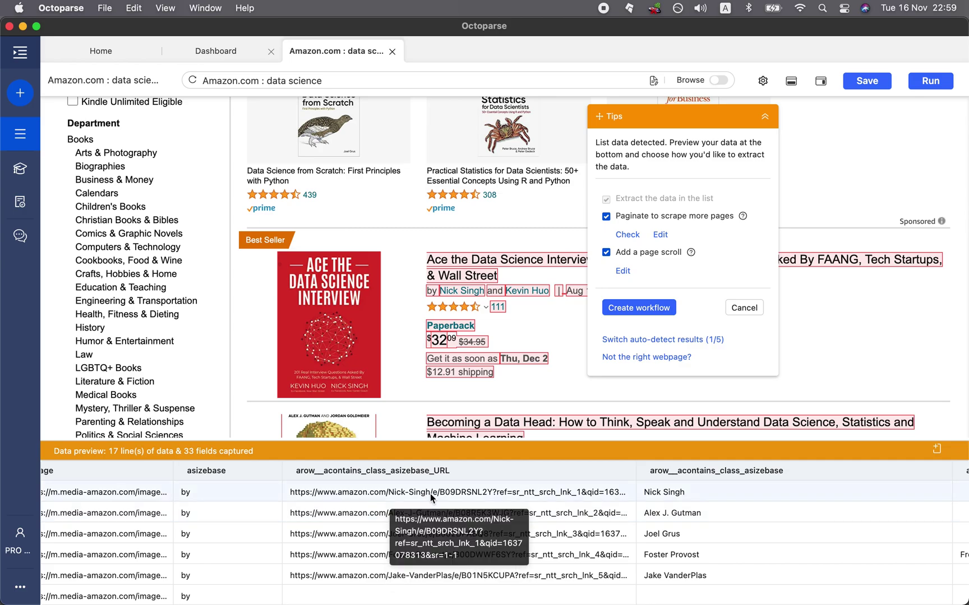
scroll(578, 491, right, 5)
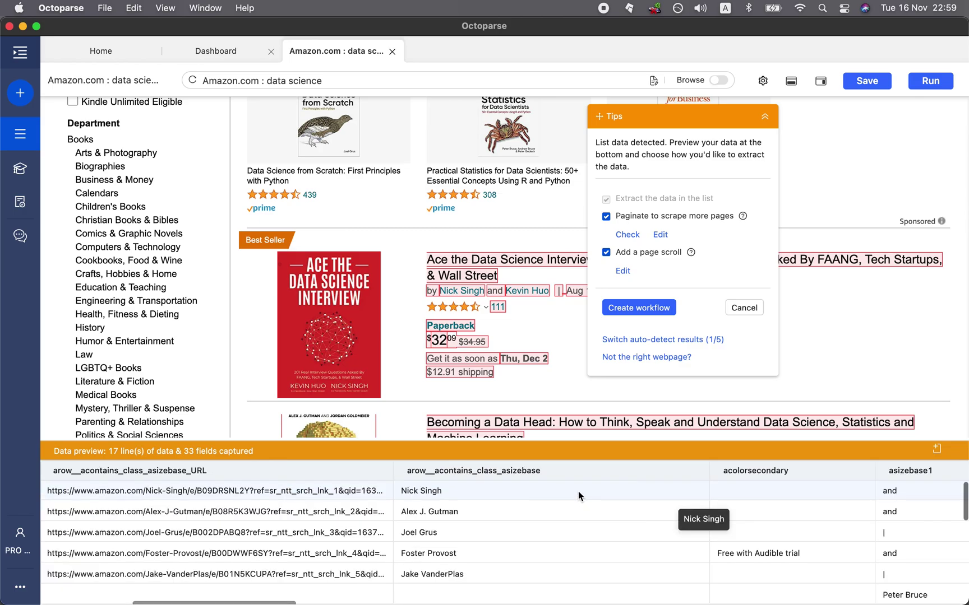
scroll(578, 493, down, 3)
scroll(578, 491, down, 3)
scroll(581, 488, up, 5)
scroll(584, 484, right, 10)
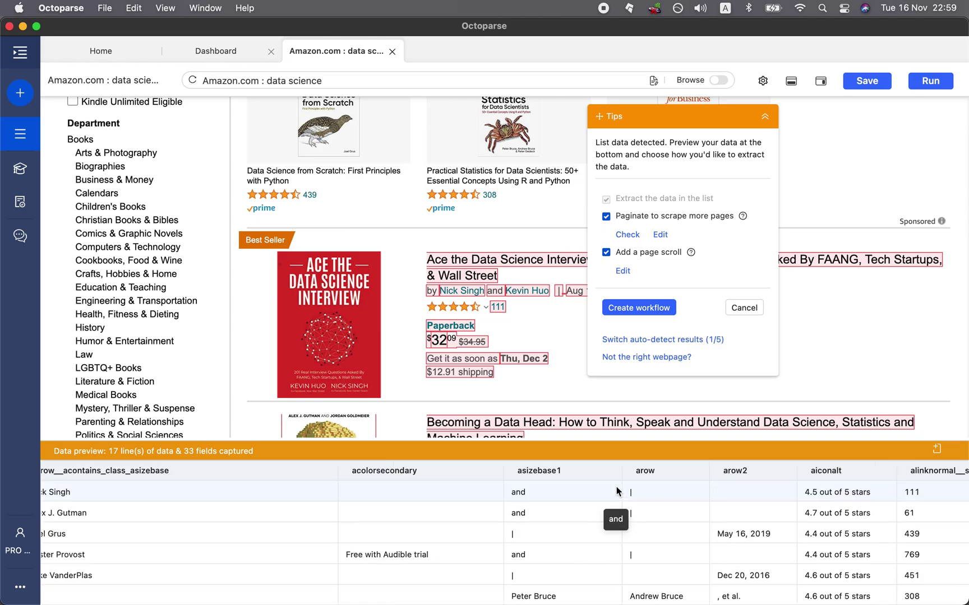
Step: Examine the rating, review count, price, shipping and used-offer fields of the data preview, returning to the first columns
scroll(584, 486, right, 3)
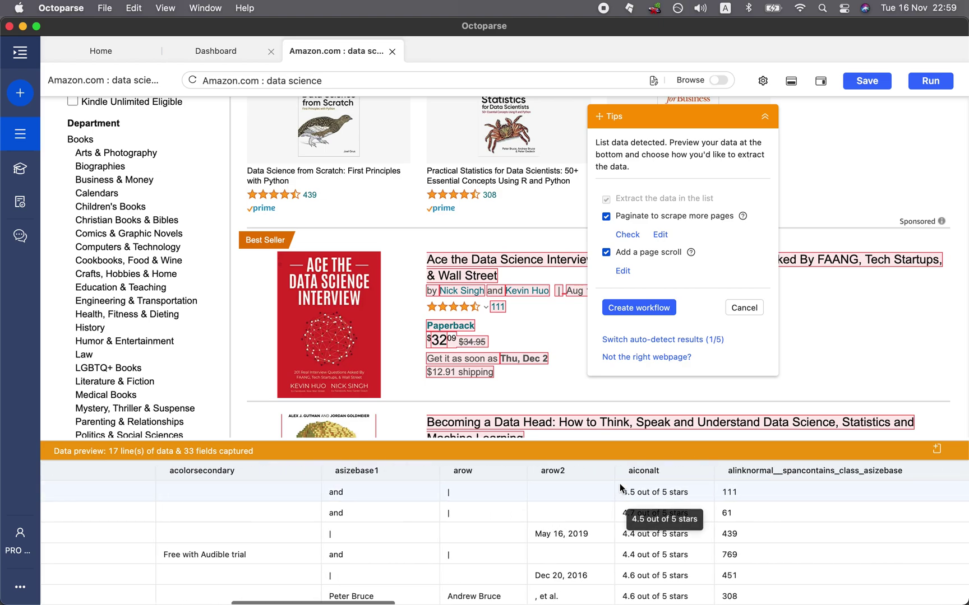
scroll(560, 492, right, 3)
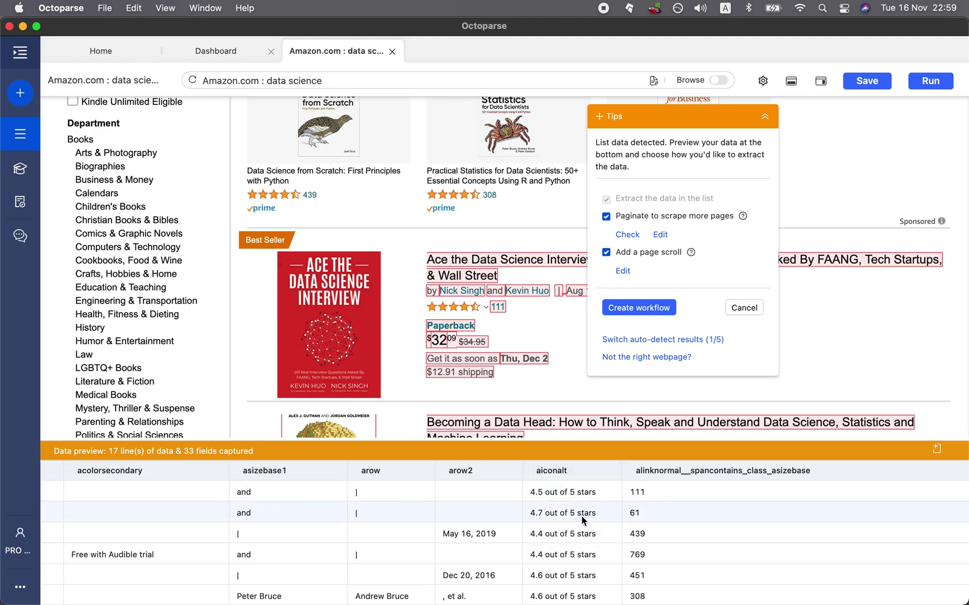
scroll(583, 520, right, 5)
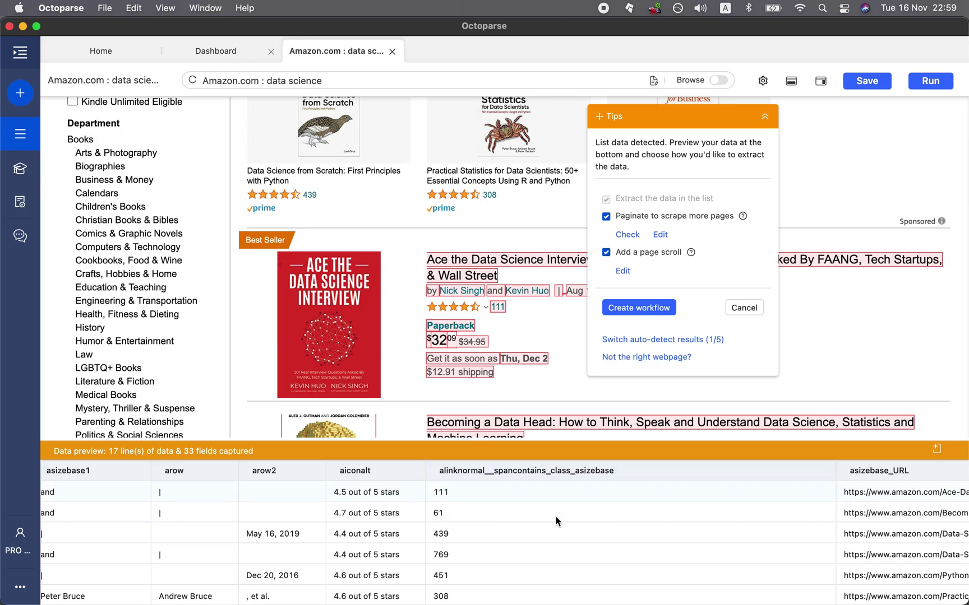
scroll(553, 505, right, 10)
scroll(548, 497, right, 5)
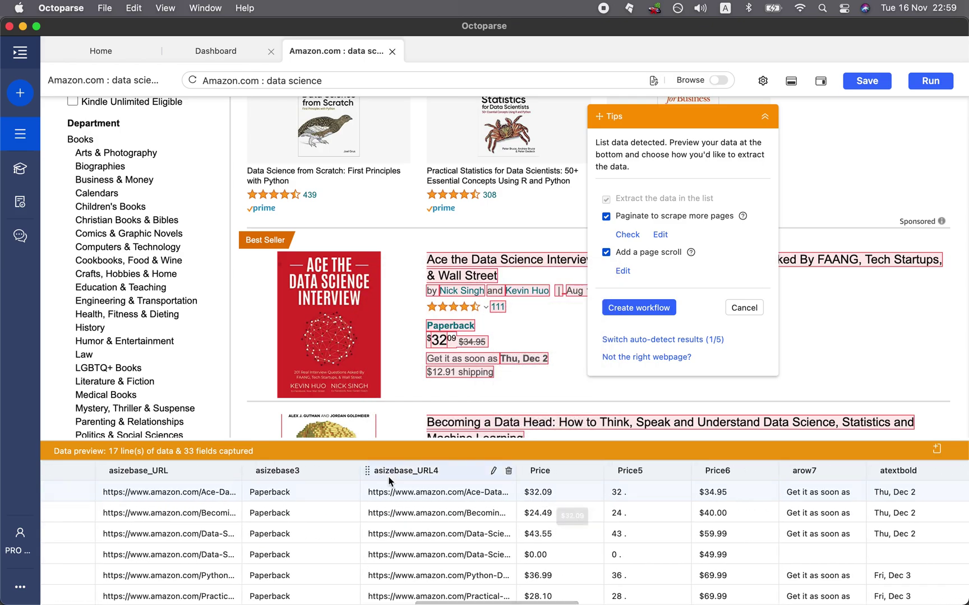
scroll(561, 541, right, 10)
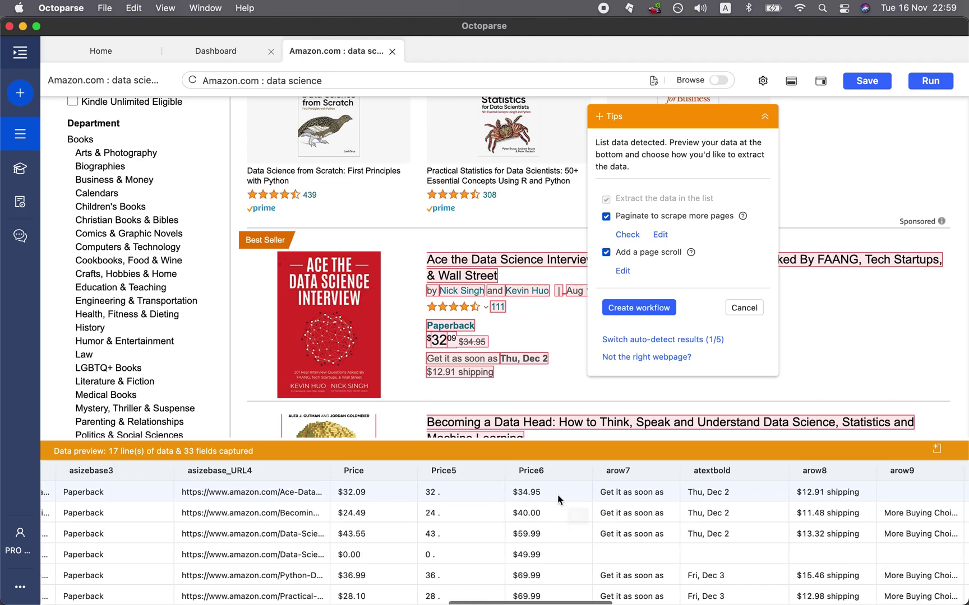
scroll(664, 544, right, 15)
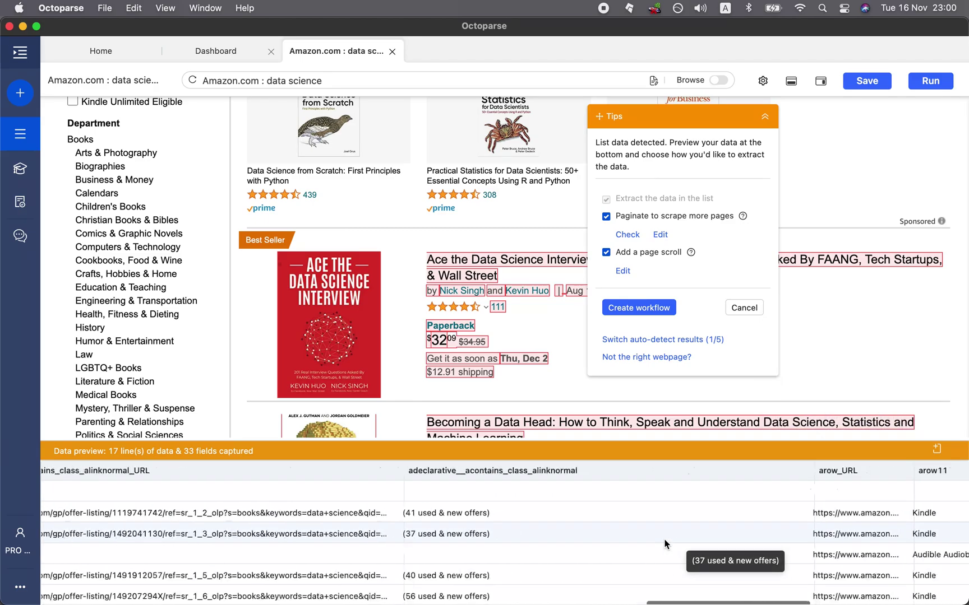
scroll(664, 541, left, 20)
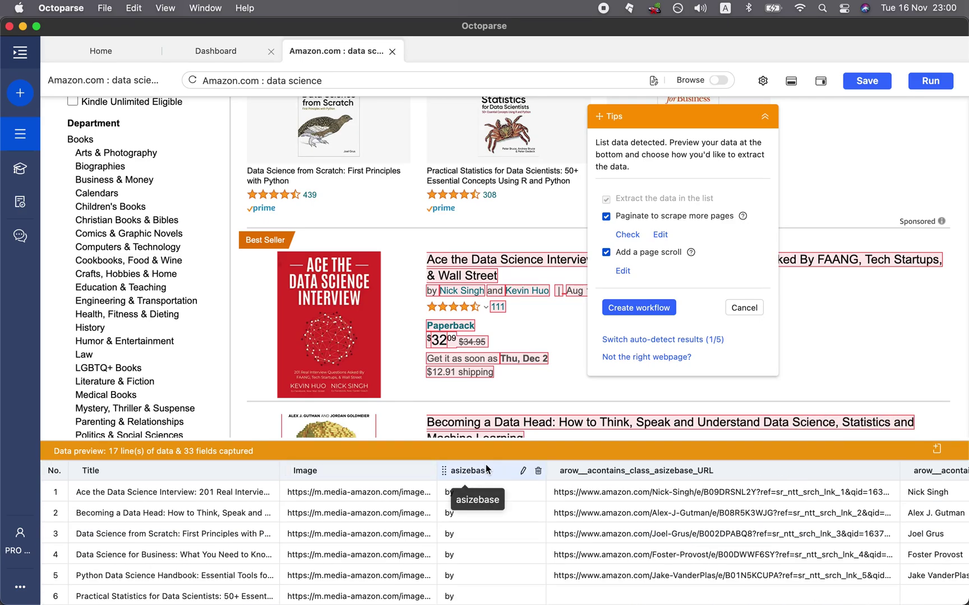
drag(486, 470, 527, 324)
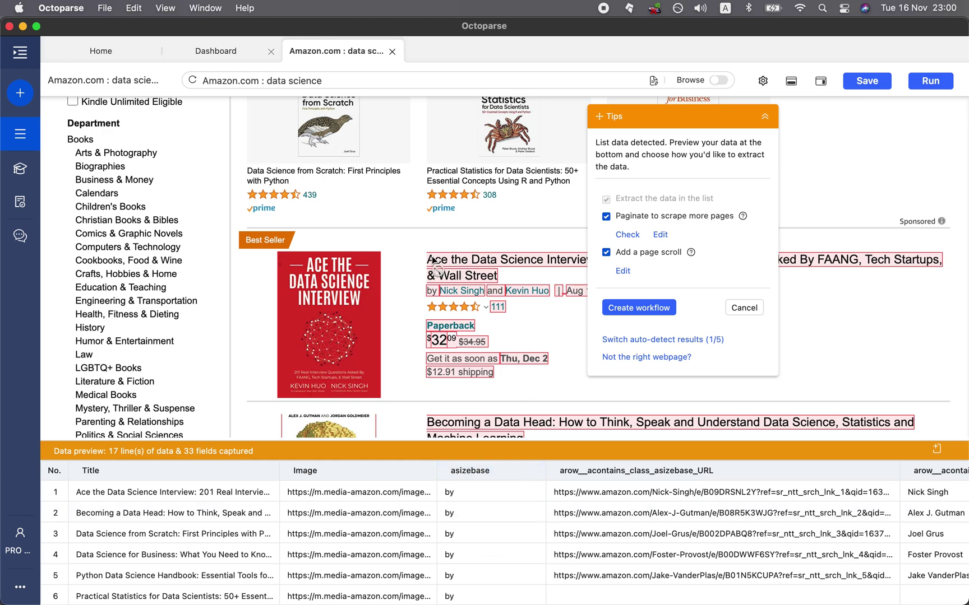
mouse_move(440, 269)
mouse_down()
mouse_move(426, 309)
mouse_move(449, 287)
mouse_up()
drag(503, 295, 506, 297)
Step: Delete the Image and asizebase fields from the data preview
click(429, 473)
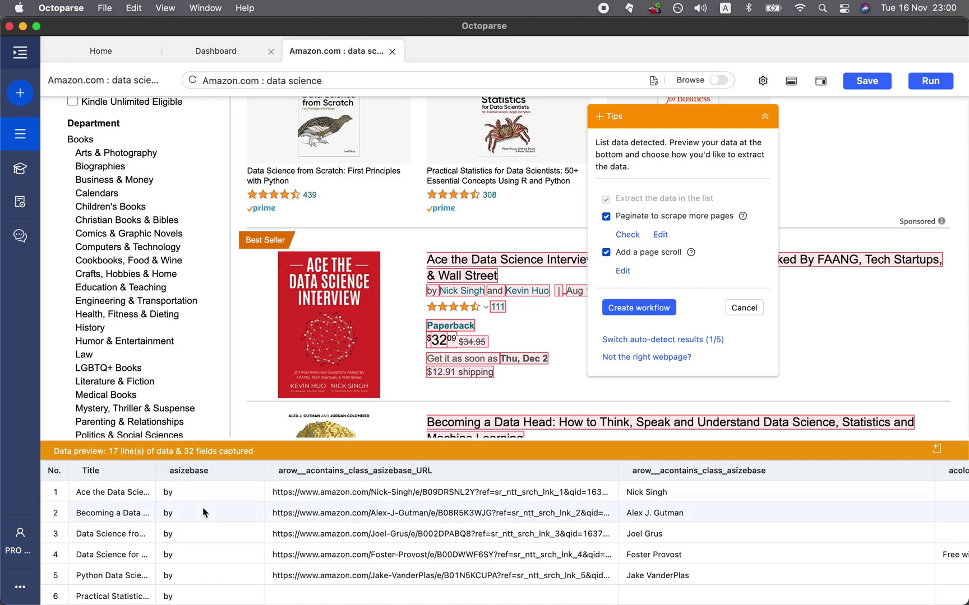
scroll(206, 508, down, 3)
scroll(205, 507, up, 3)
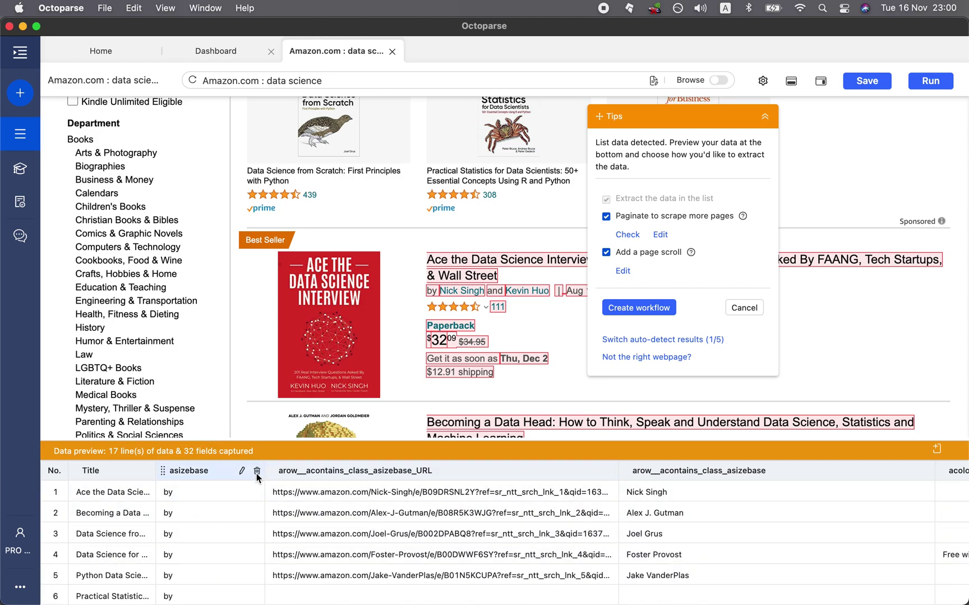
click(260, 471)
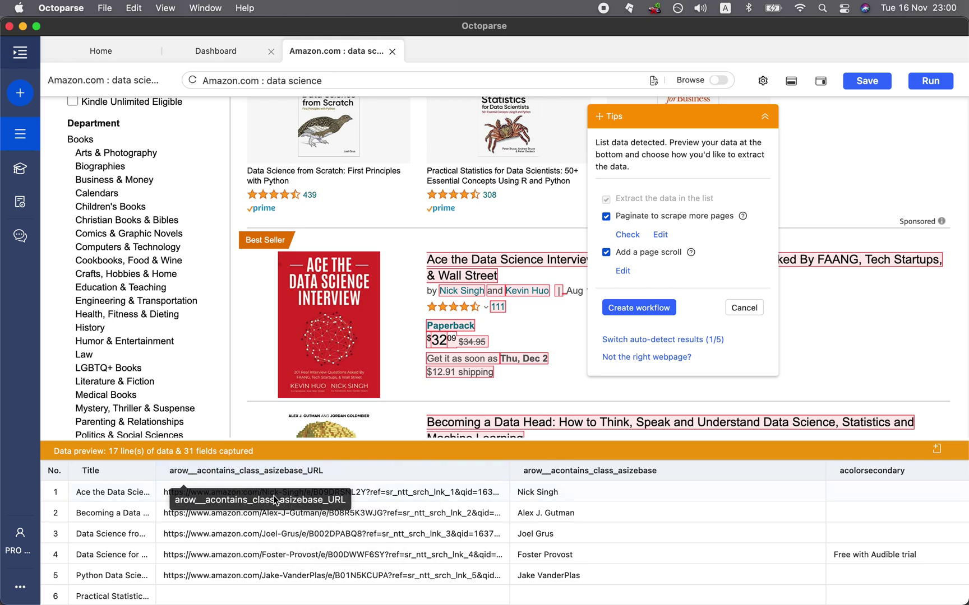
Step: Delete the acolorsecondary, asizebase1, arow and arow2 fields from the data preview
scroll(417, 495, down, 3)
scroll(448, 493, up, 3)
scroll(476, 491, right, 4)
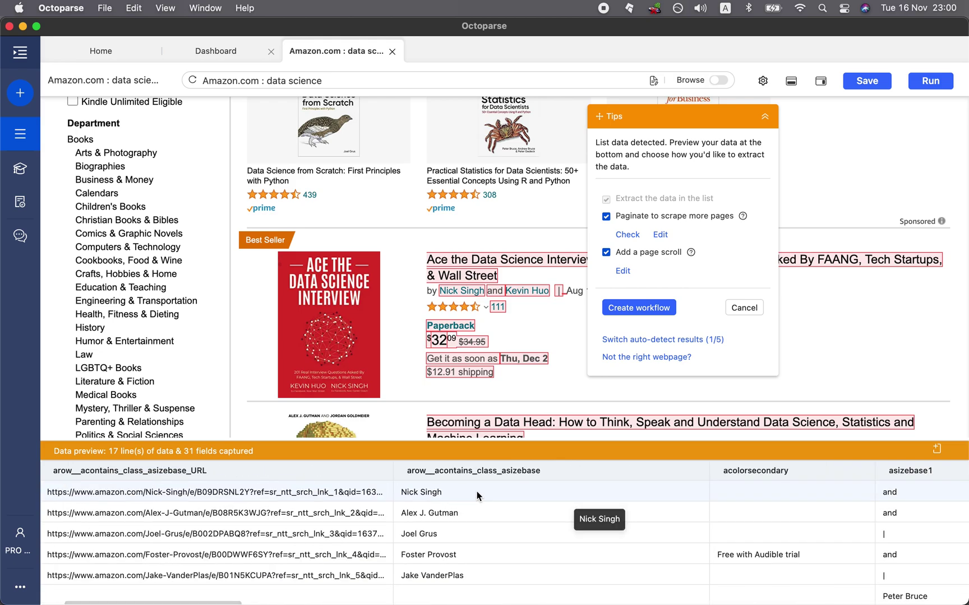
scroll(568, 476, right, 10)
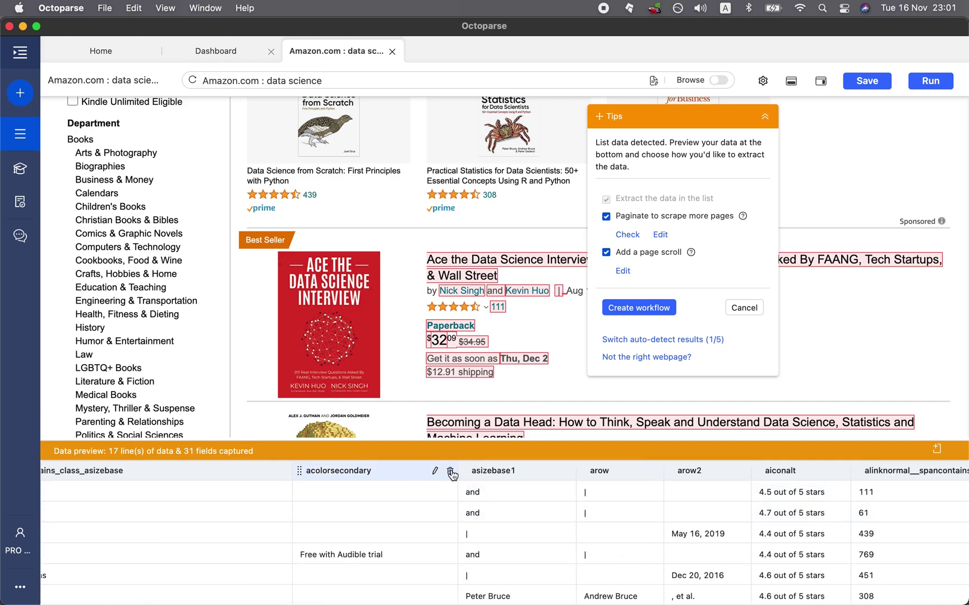
click(449, 471)
click(403, 471)
click(371, 471)
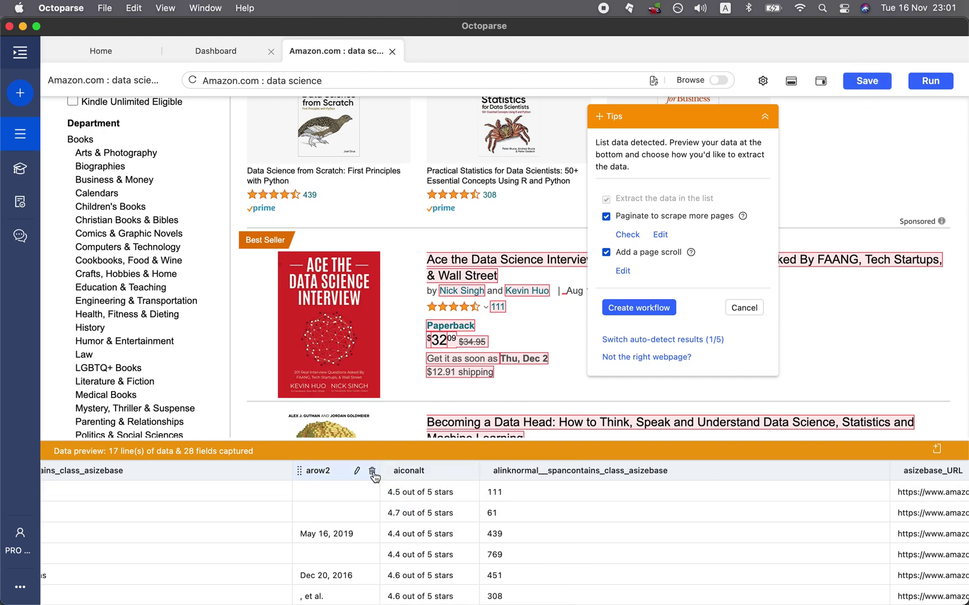
click(372, 472)
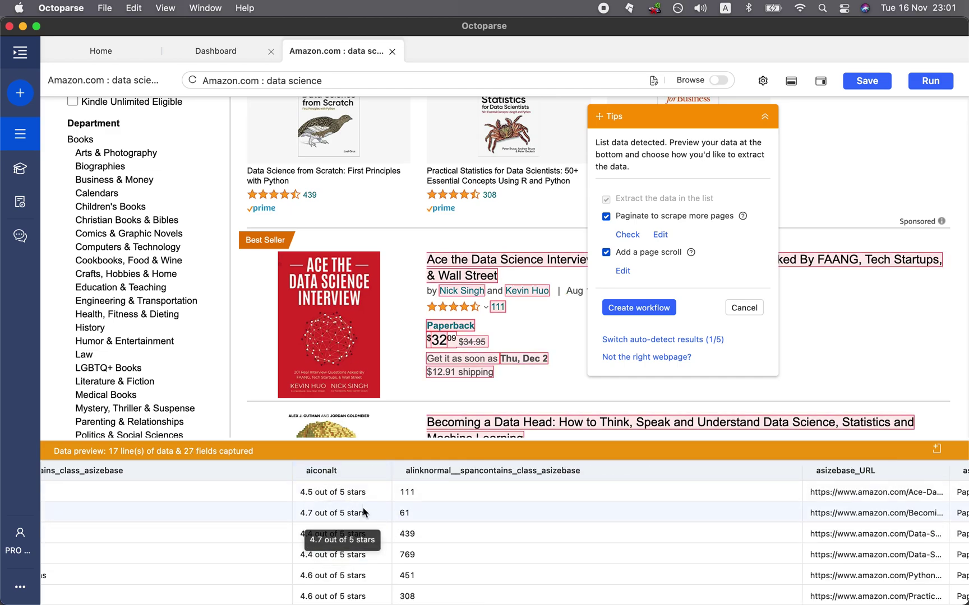
Step: Delete the asizebase_URL, asizebase_URL4 and Price5 fields from the data preview
scroll(468, 548, right, 10)
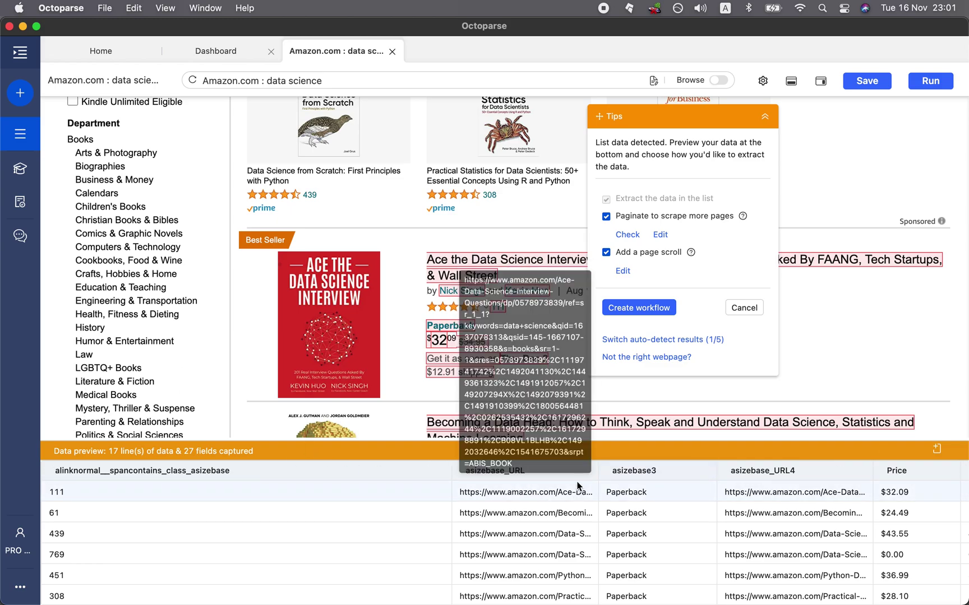
click(577, 473)
scroll(530, 560, down, 5)
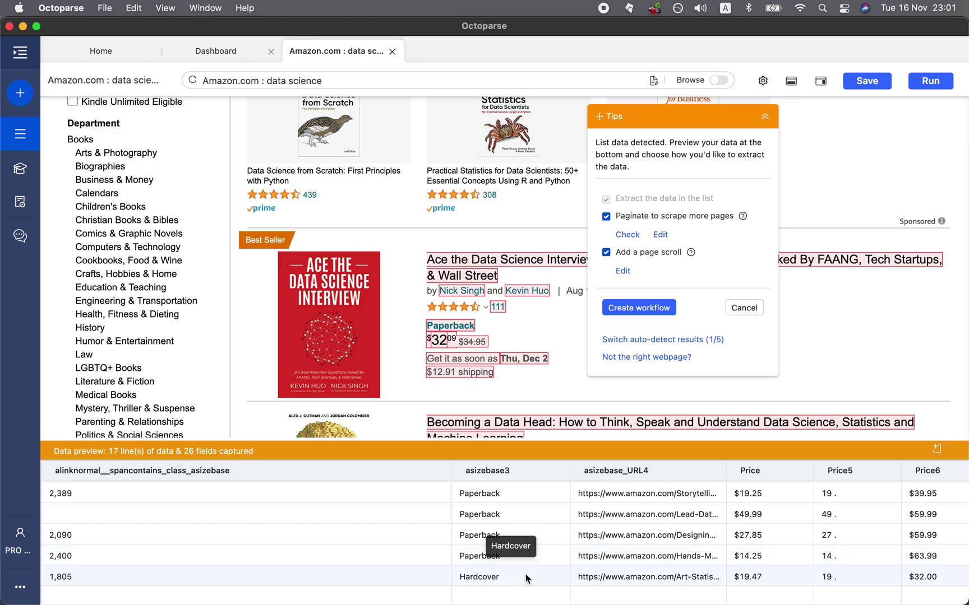
scroll(527, 572, up, 5)
scroll(527, 560, right, 5)
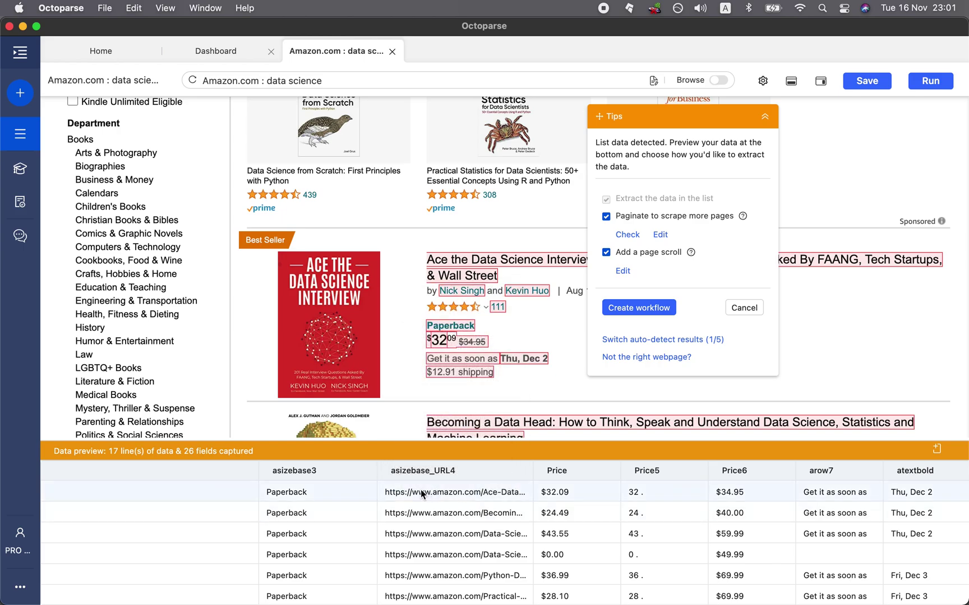
click(525, 471)
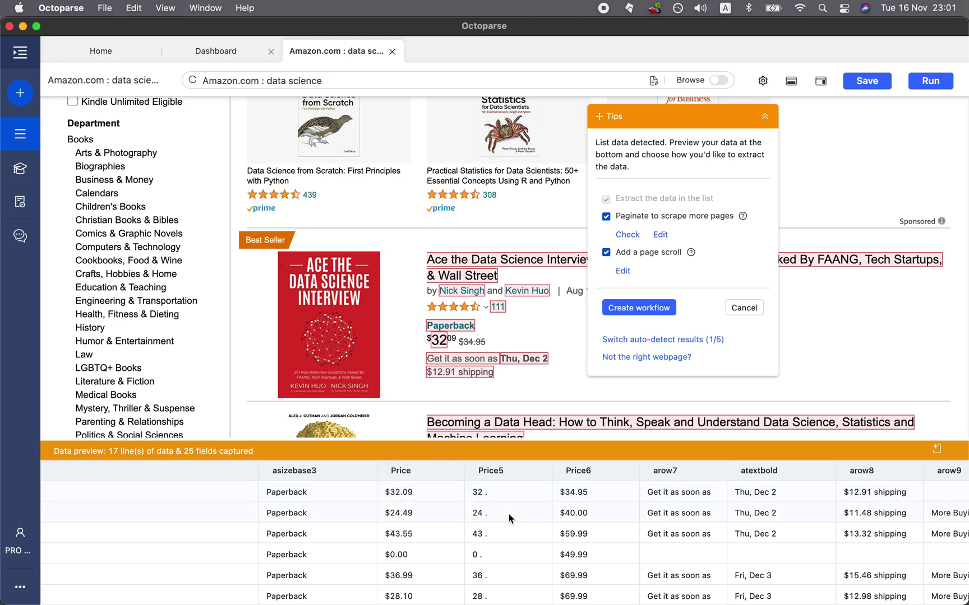
click(545, 471)
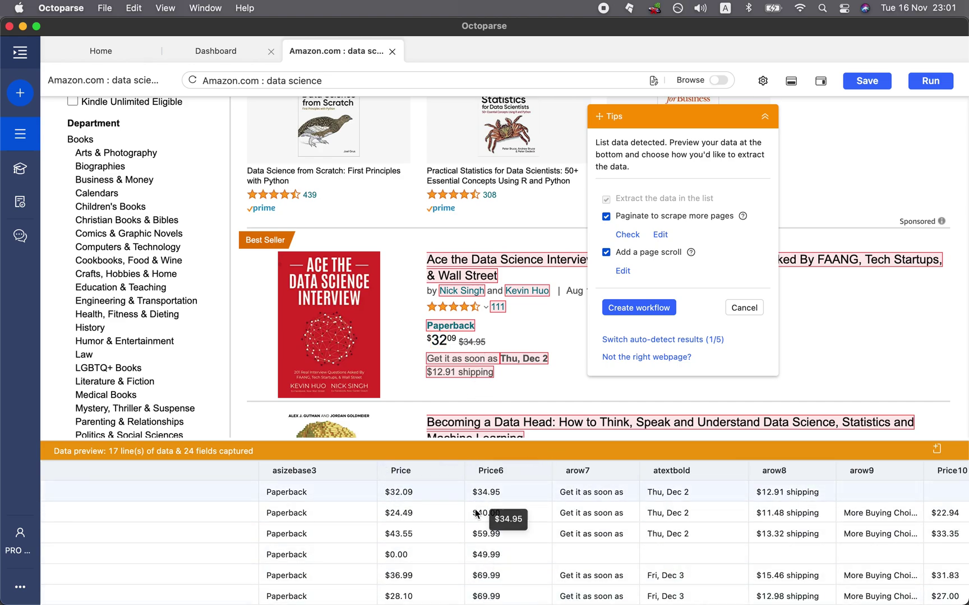
Step: Delete the arow7, atextbold and arow9 fields from the data preview
scroll(494, 531, right, 3)
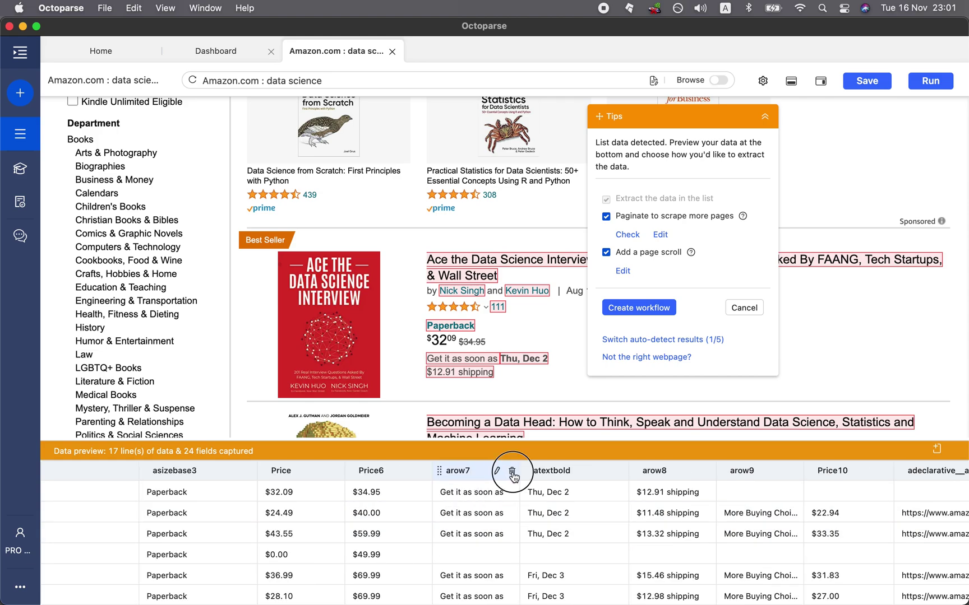
click(511, 471)
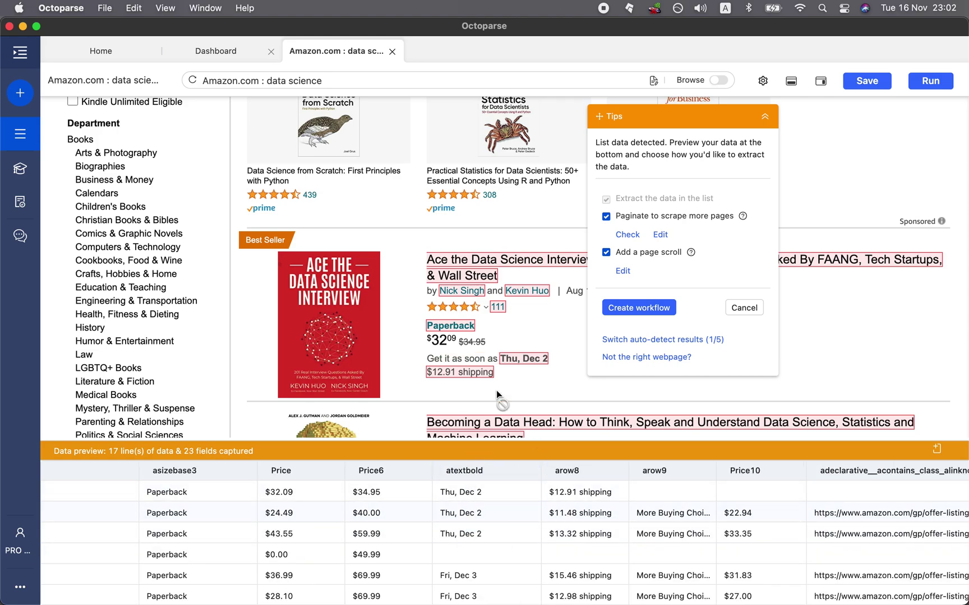
click(537, 471)
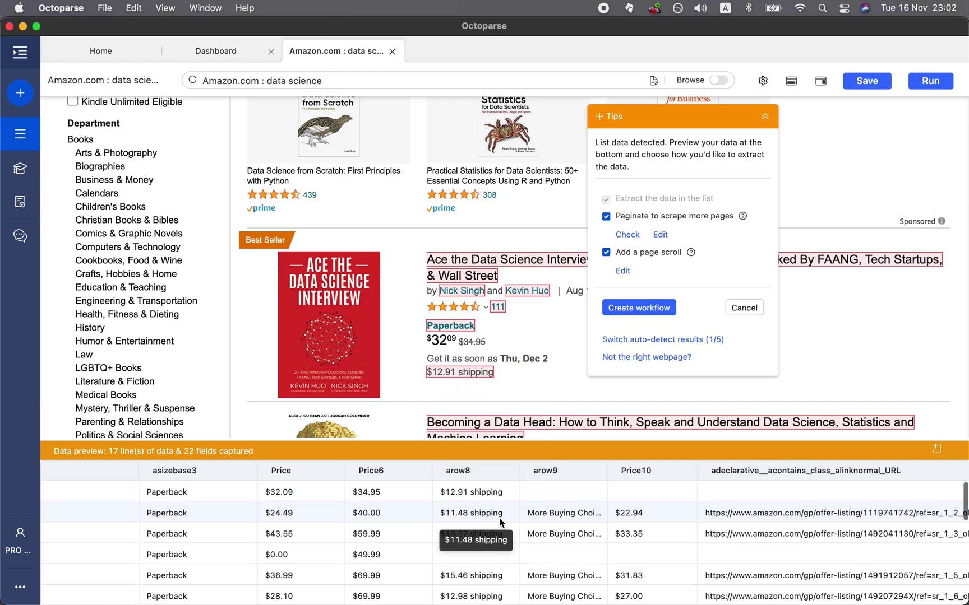
click(601, 472)
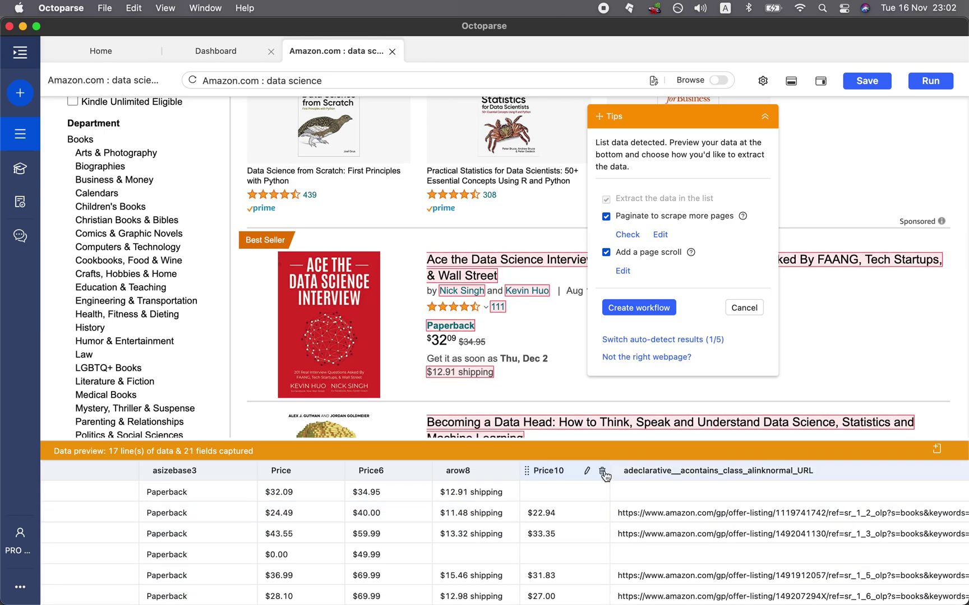
Step: Delete the Price10 field, both adeclarative used-offer fields and the arow URL field that follows them
scroll(504, 359, down, 4)
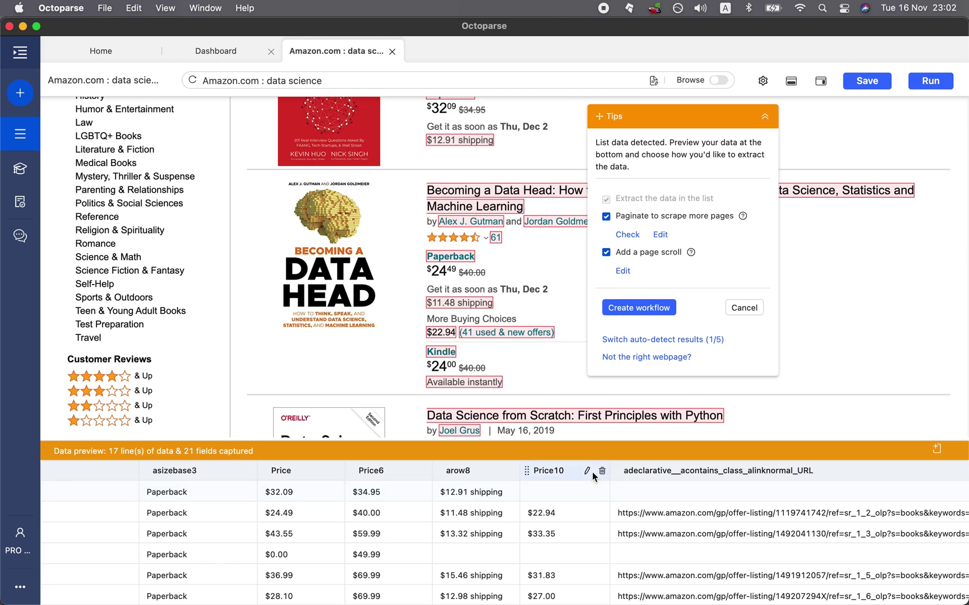
click(603, 474)
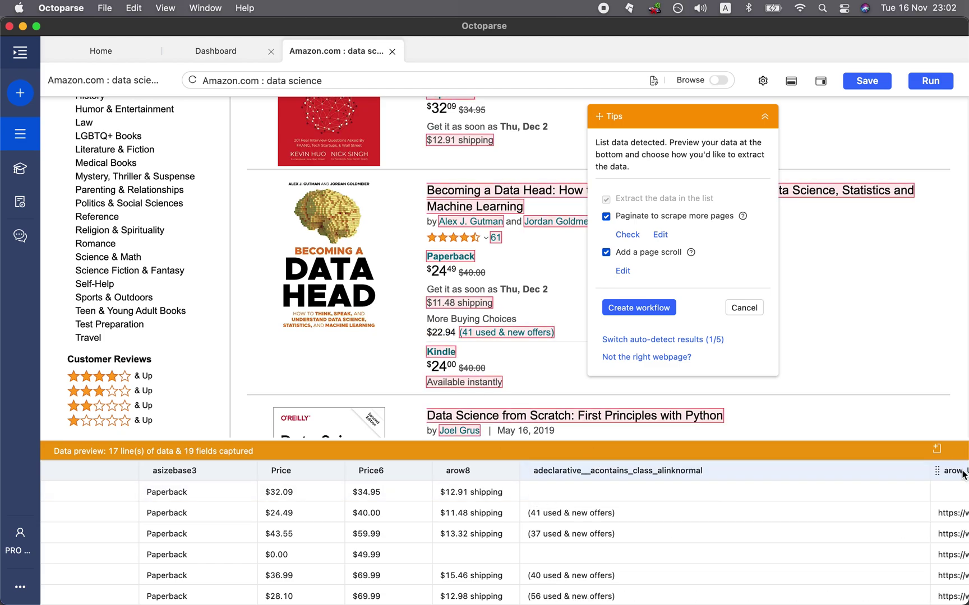
click(924, 475)
click(924, 474)
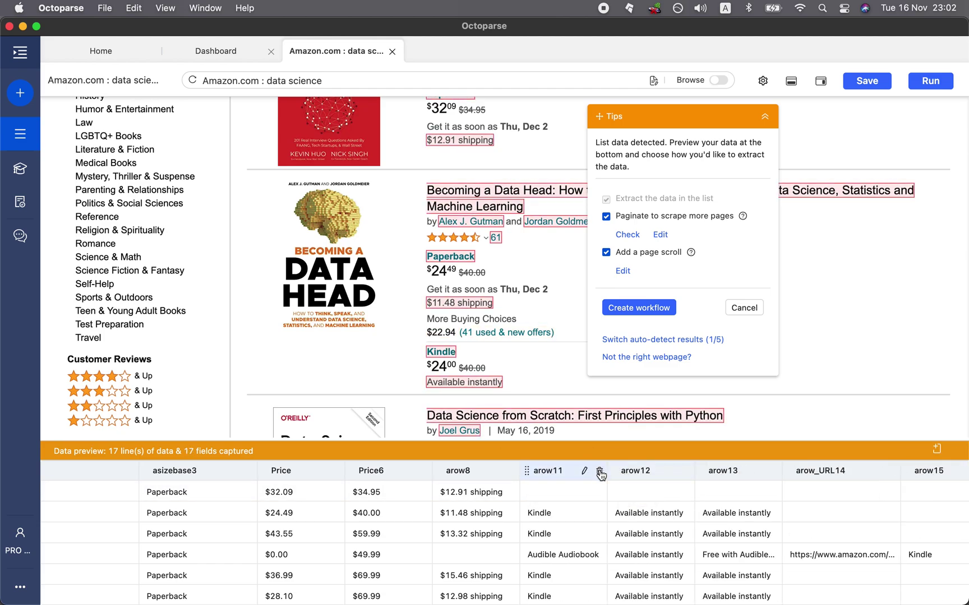
Step: Delete the fields arow11, arow12, arow13, arow_URL14, arow15, arow16, asizebase_URL17 and asizebase18
click(600, 474)
click(599, 474)
click(600, 474)
click(623, 475)
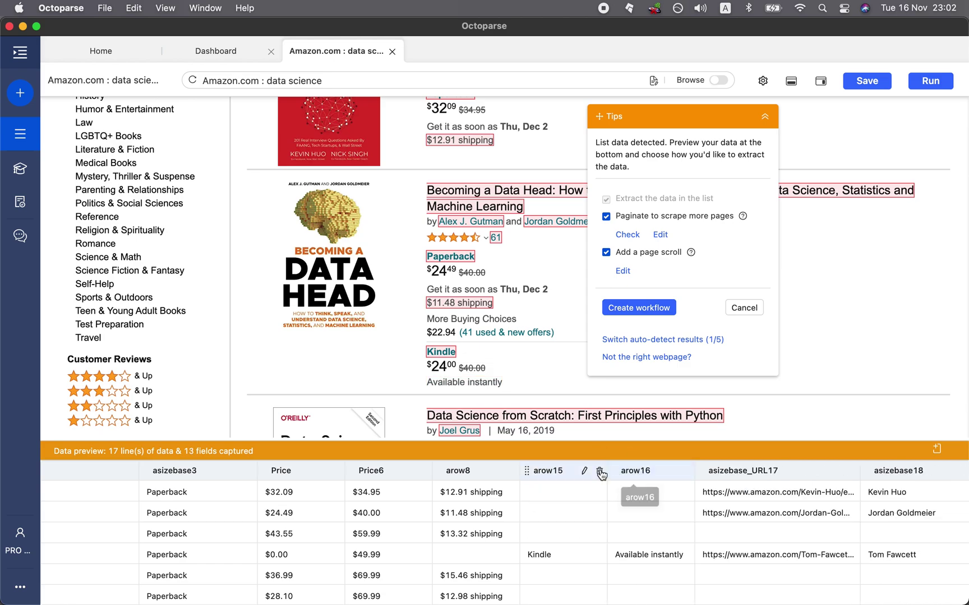
click(629, 474)
click(629, 474)
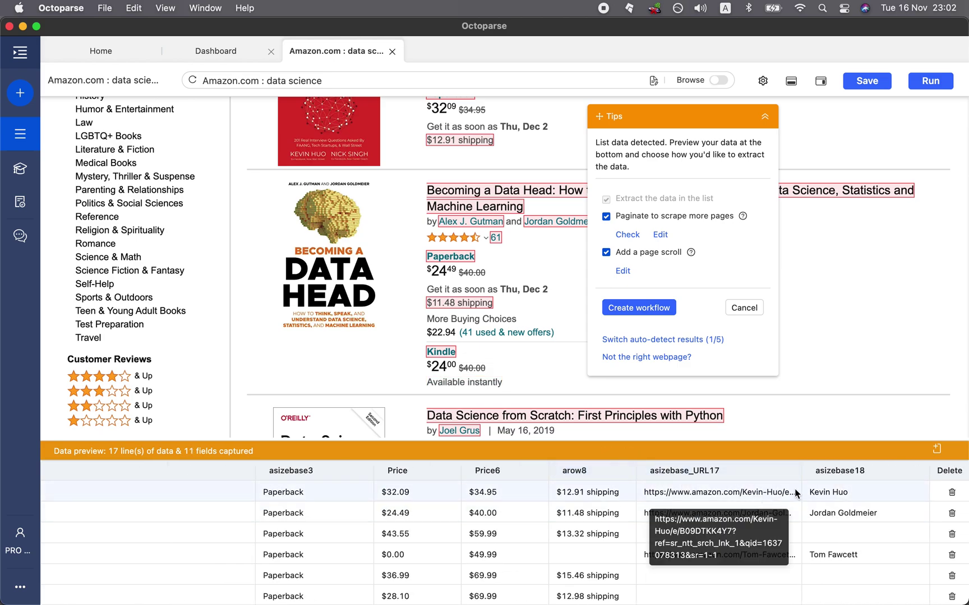
click(794, 474)
click(922, 474)
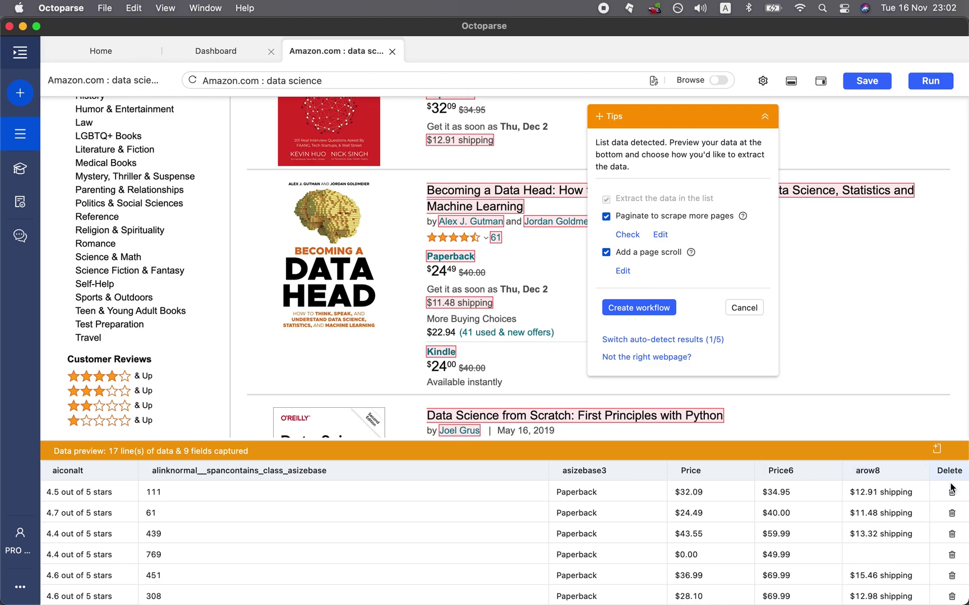
Step: Rename the author link field to URL, the author name field to Authors and the aiconalt field to Rating
scroll(336, 532, left, 15)
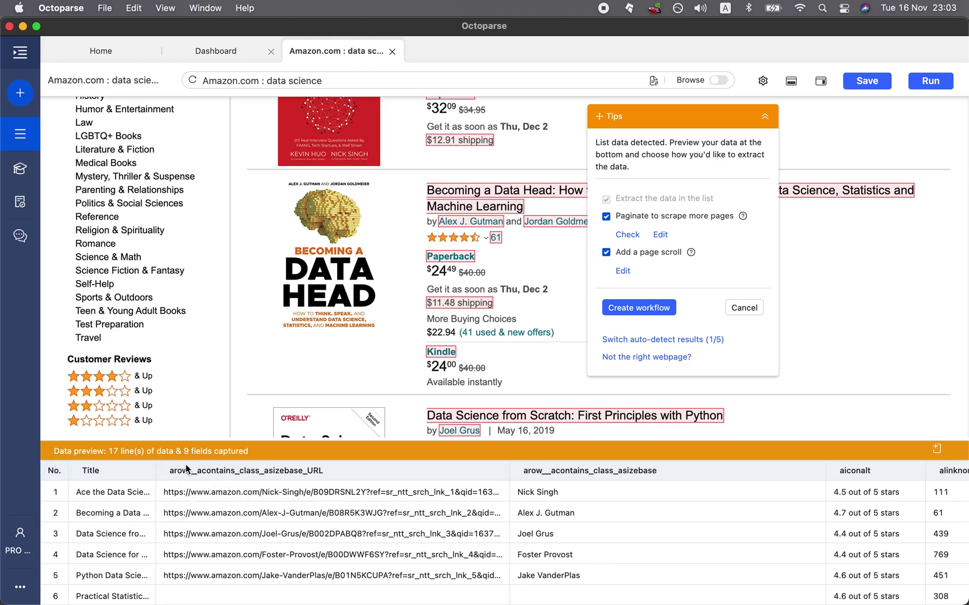
click(279, 472)
text(URL)
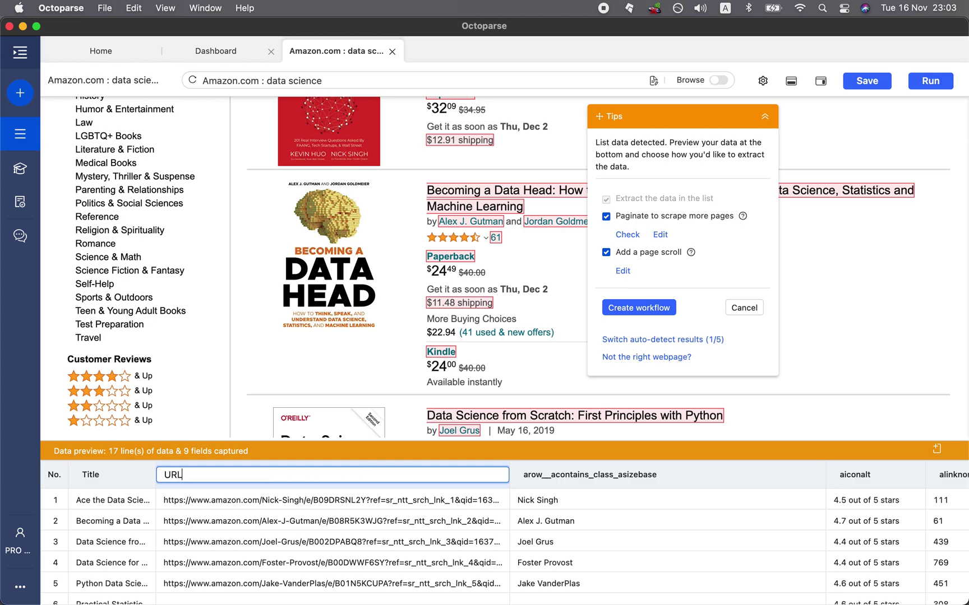
key(Return)
click(803, 471)
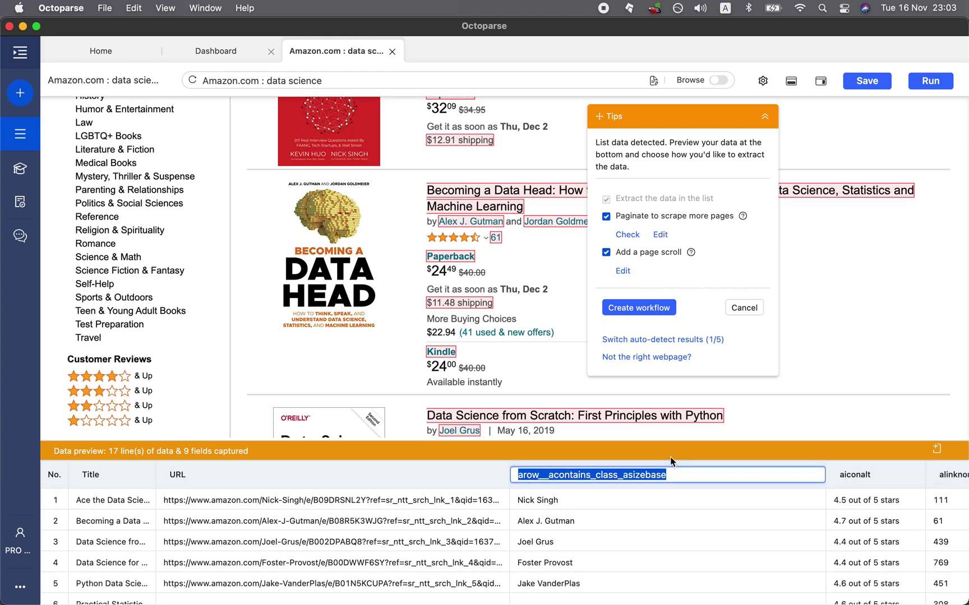
text(Authors)
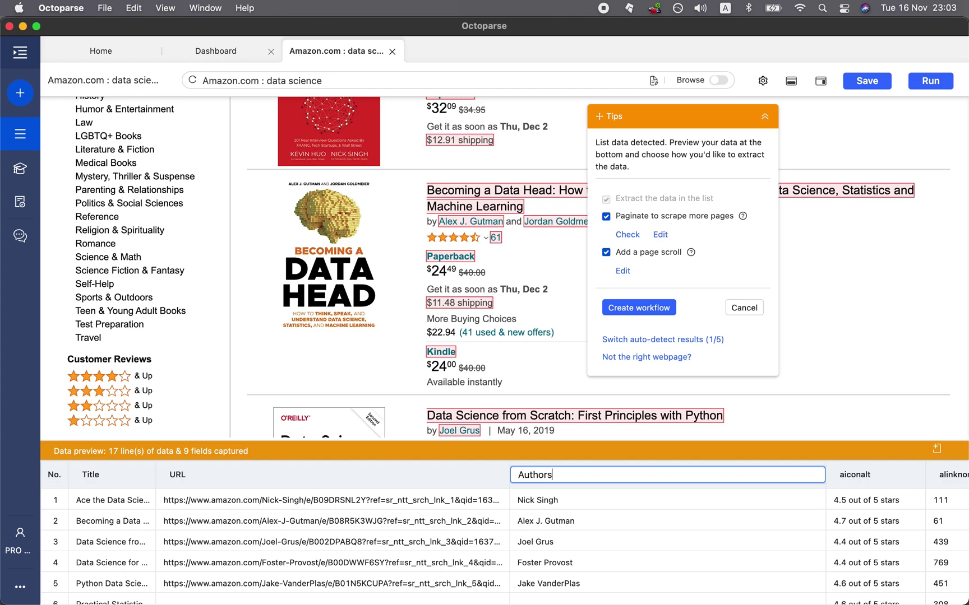
key(Tab)
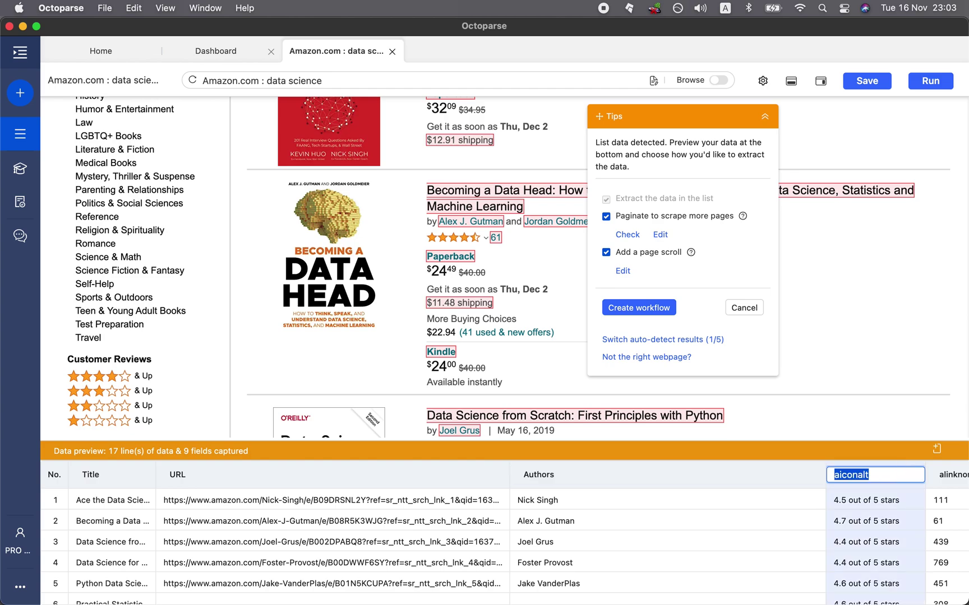
text(Rating)
key(Return)
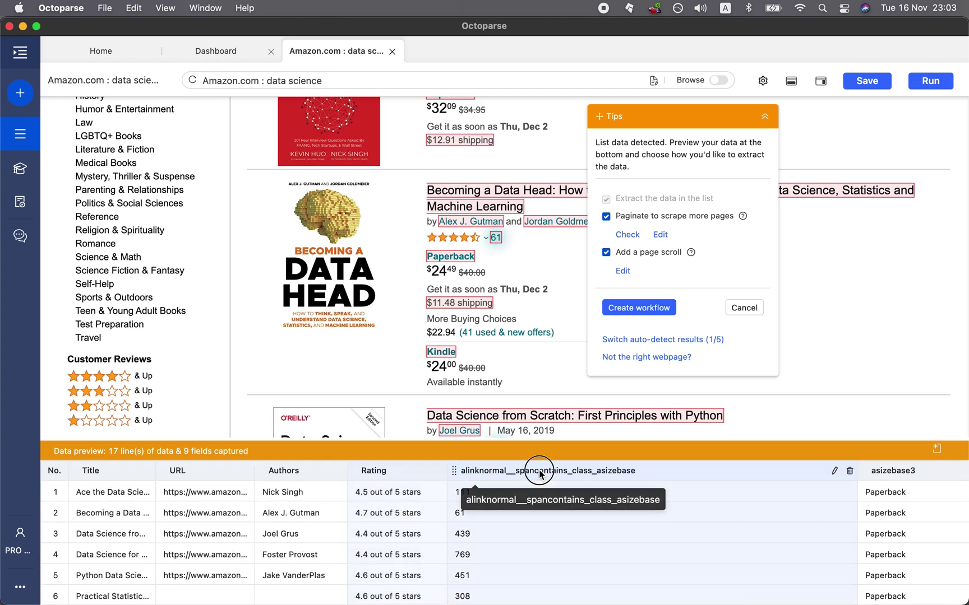
Step: Rename the review count field to Rating_count and the asizebase3 field to Book_form
double_click(541, 475)
text(Book)
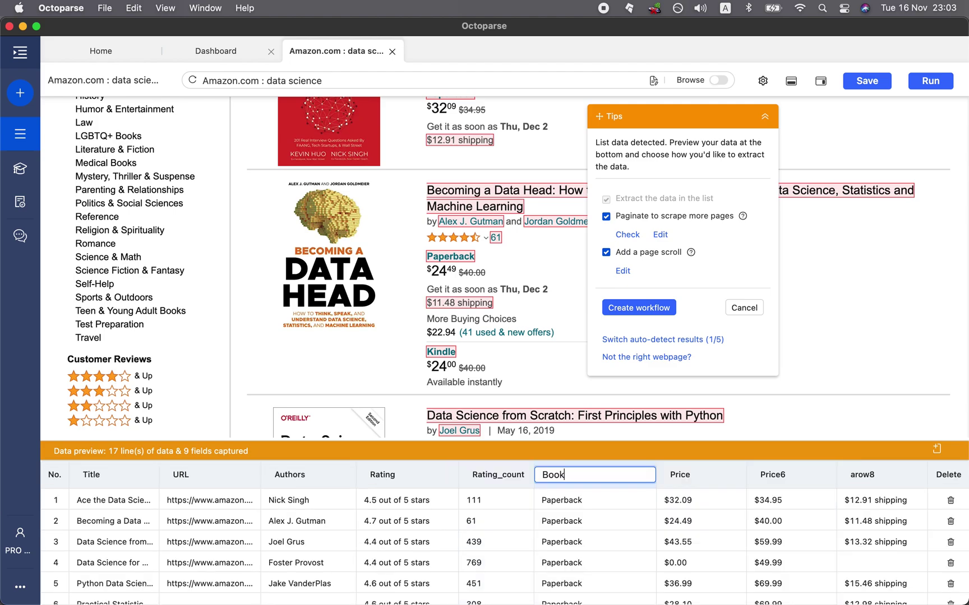
text(_form)
key(Return)
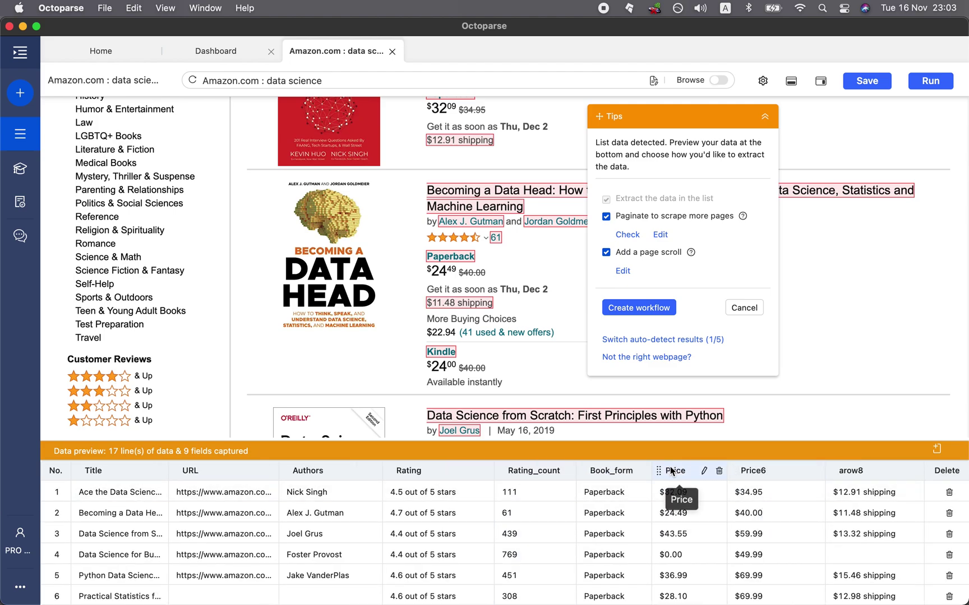
Step: Rename the Price field to Price_sale and the Price6 field to Price_original
double_click(710, 474)
text(Price_s)
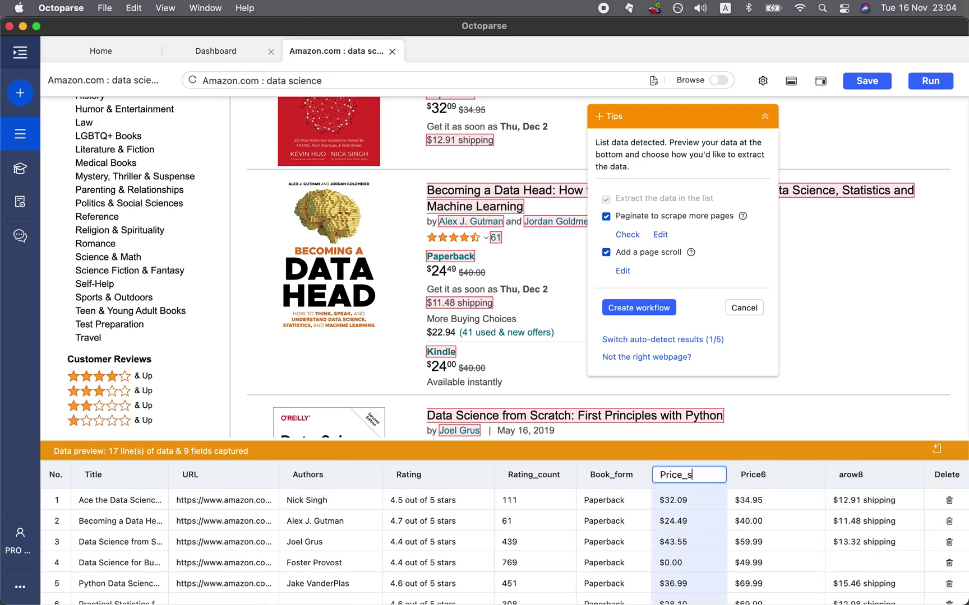
text(ale)
key(Tab)
text(P)
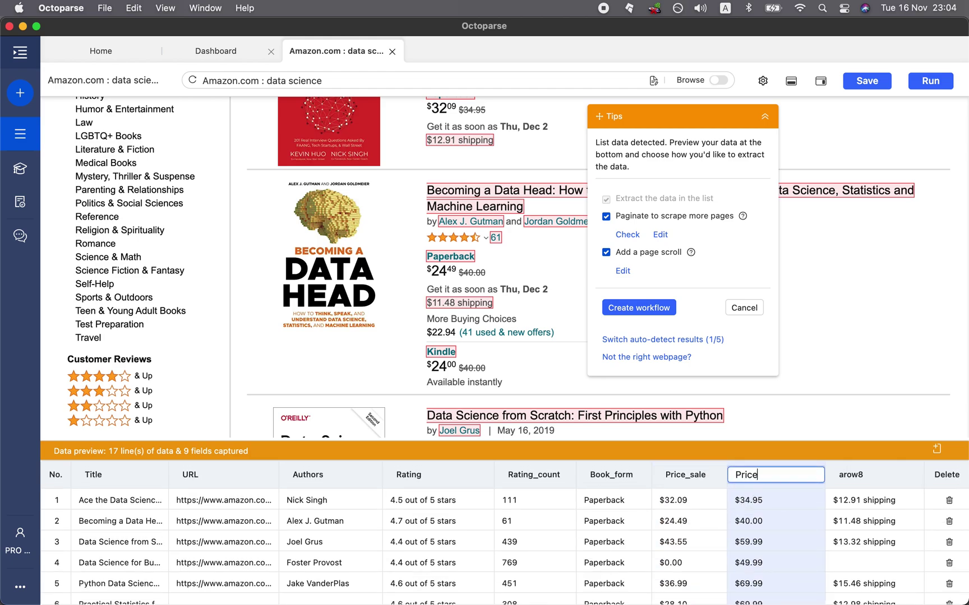
key(Return)
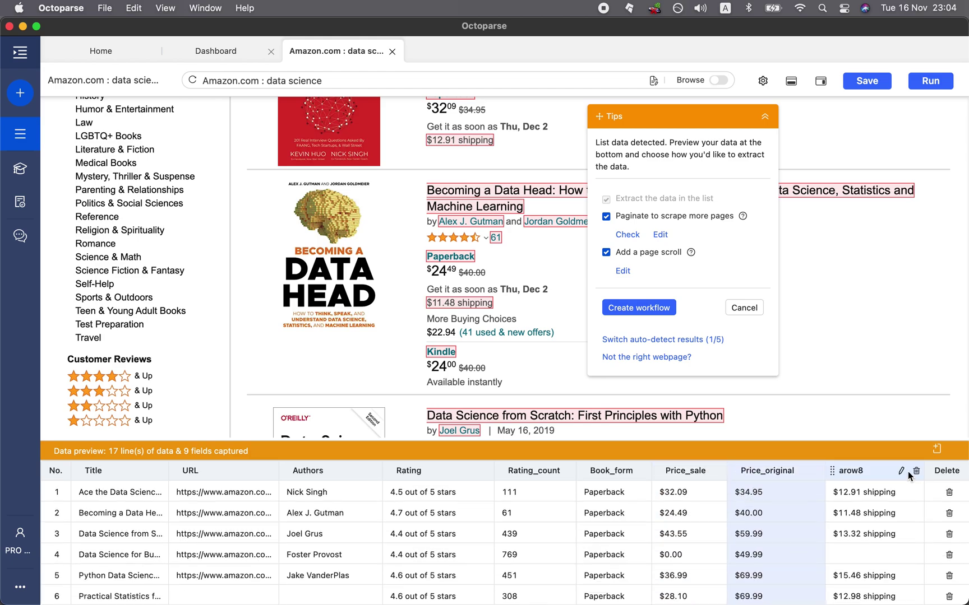
Step: Rename the arow8 field to Shipping_cost and create the workflow from the detected data
click(901, 473)
text(Ship)
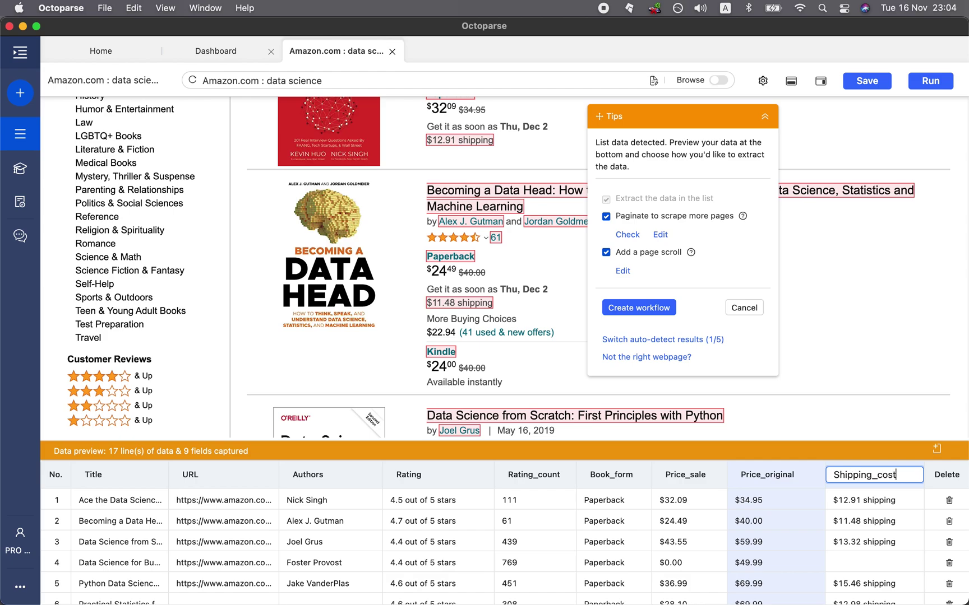
text(ping_cost)
key(Return)
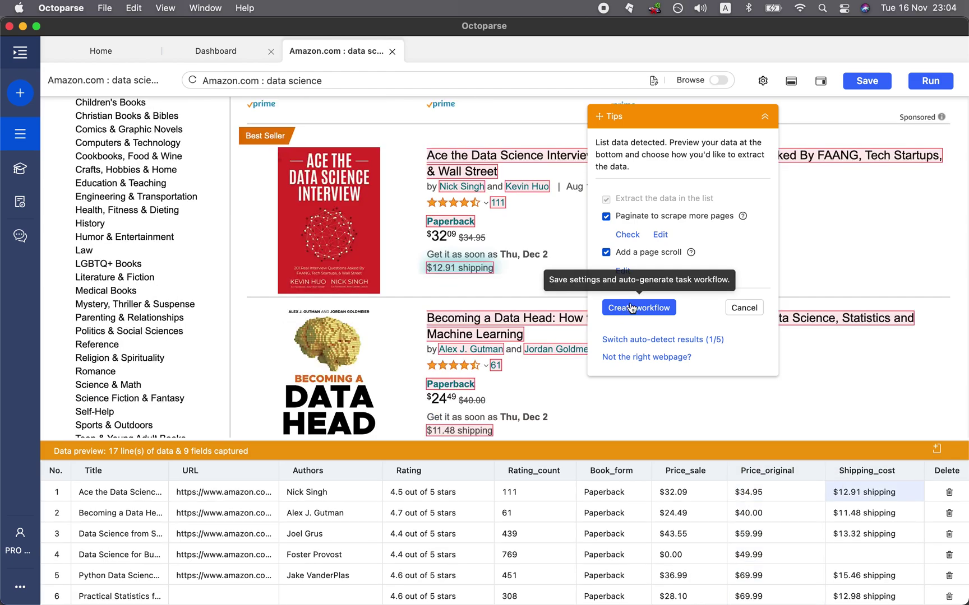
click(634, 309)
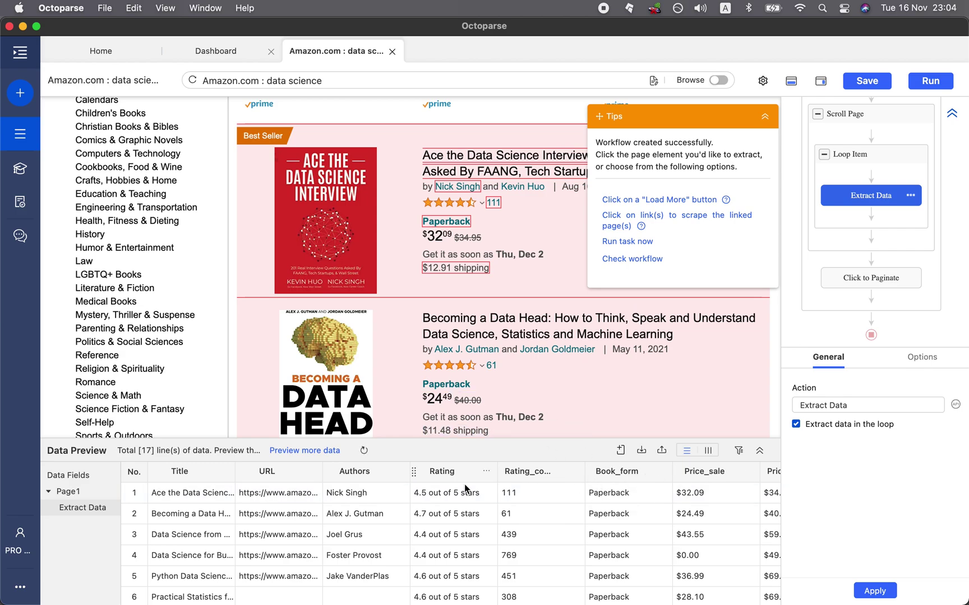
Step: Add a Replace cleaning step to the Shipping_cost field that replaces " shipping" with nothing, evaluating the result before confirming
scroll(616, 493, right, 5)
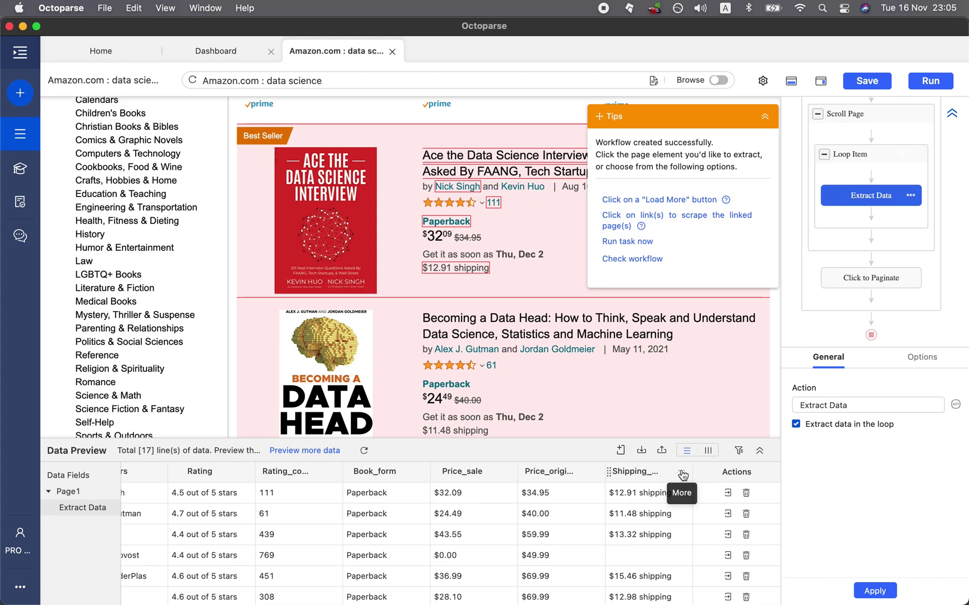
click(682, 472)
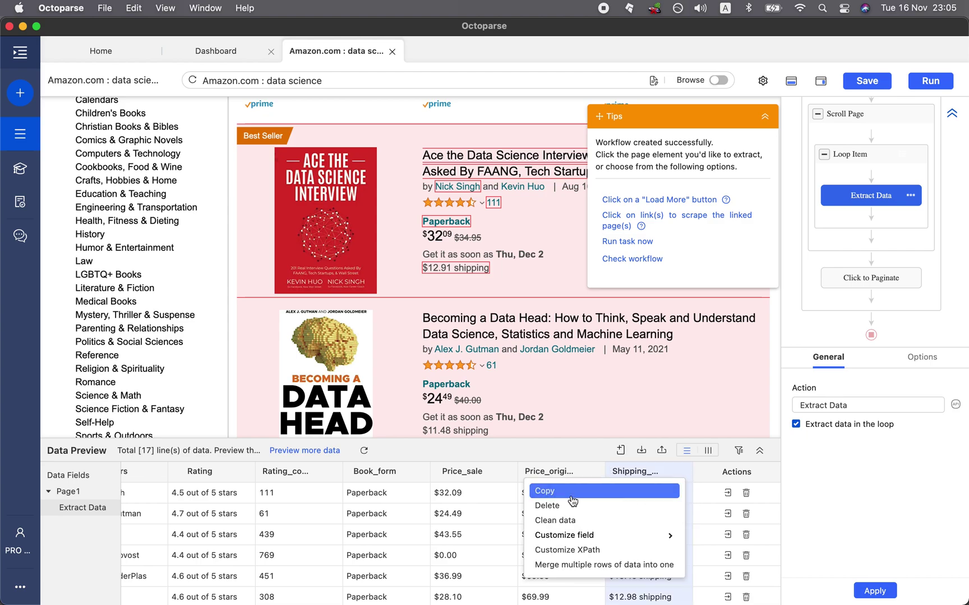
click(593, 521)
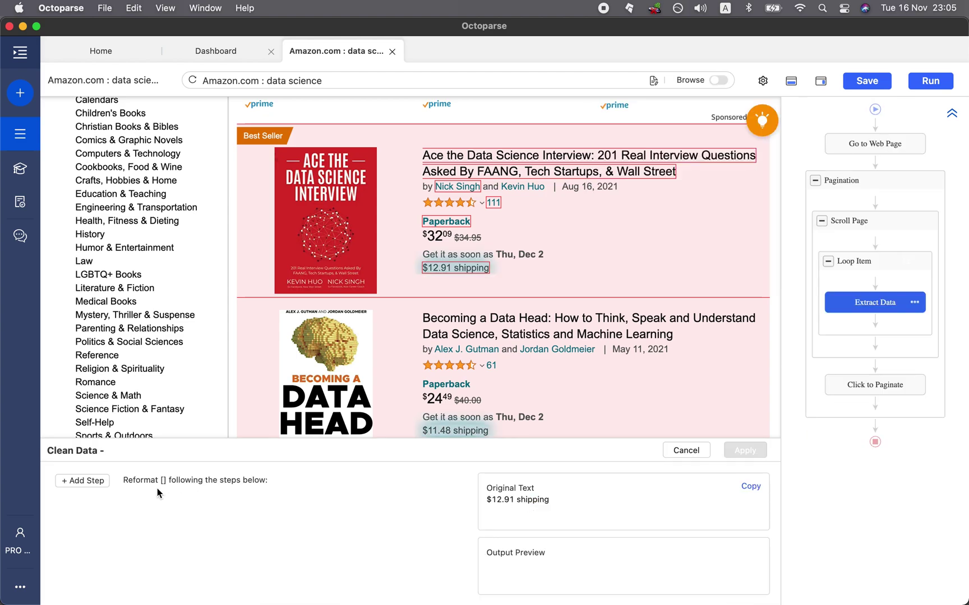
click(69, 485)
click(162, 465)
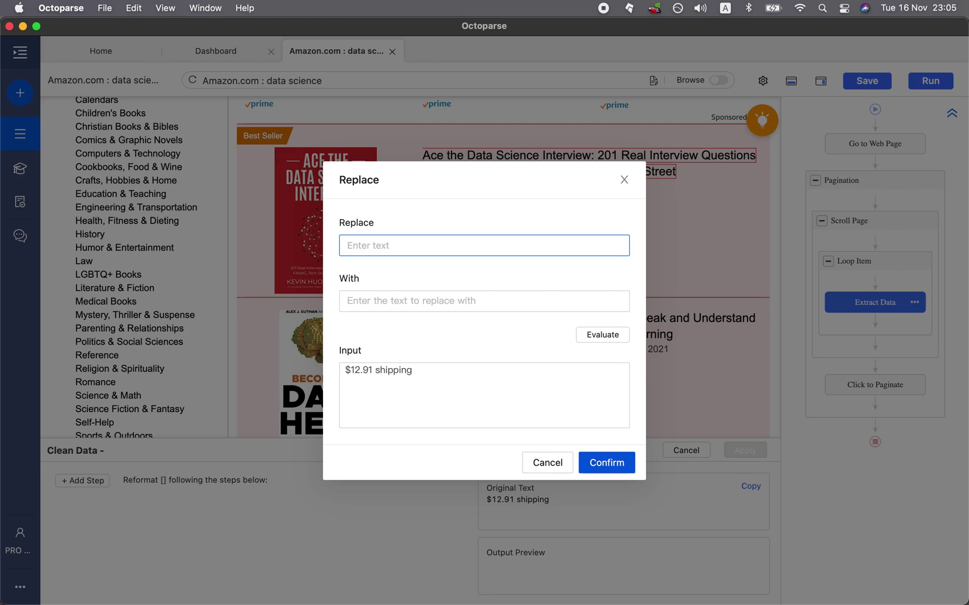
text(shipping)
click(383, 302)
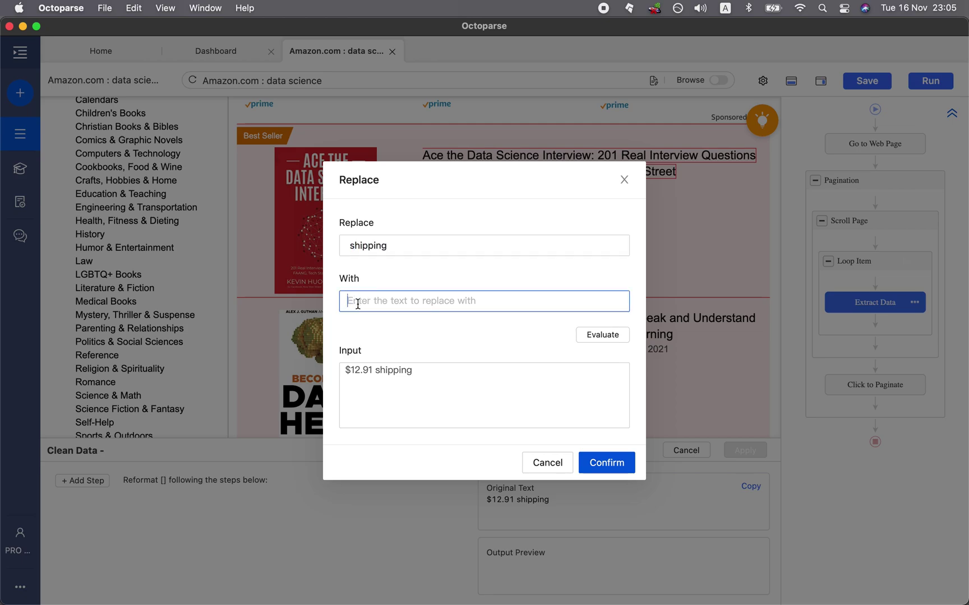
click(602, 338)
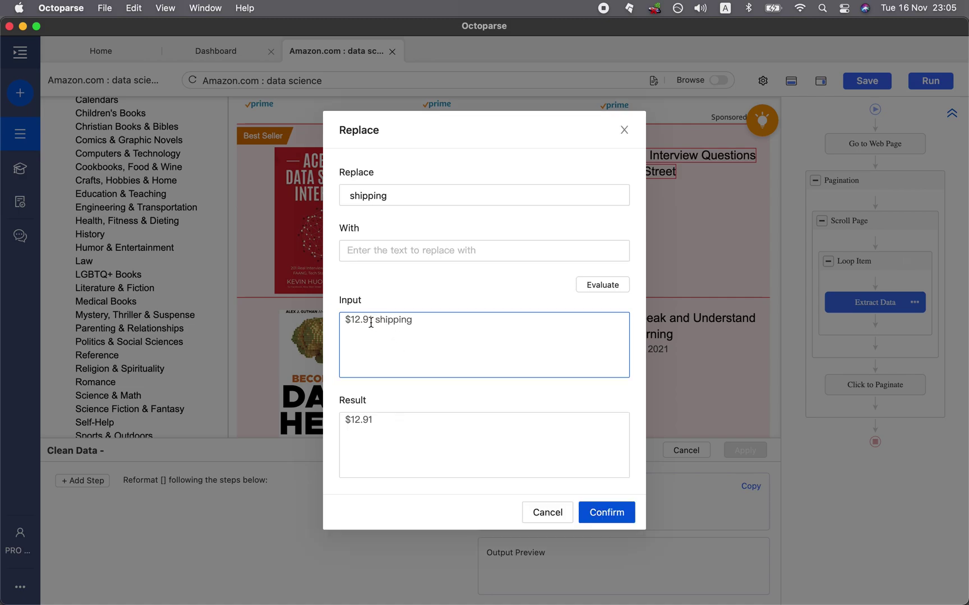
click(381, 421)
click(603, 513)
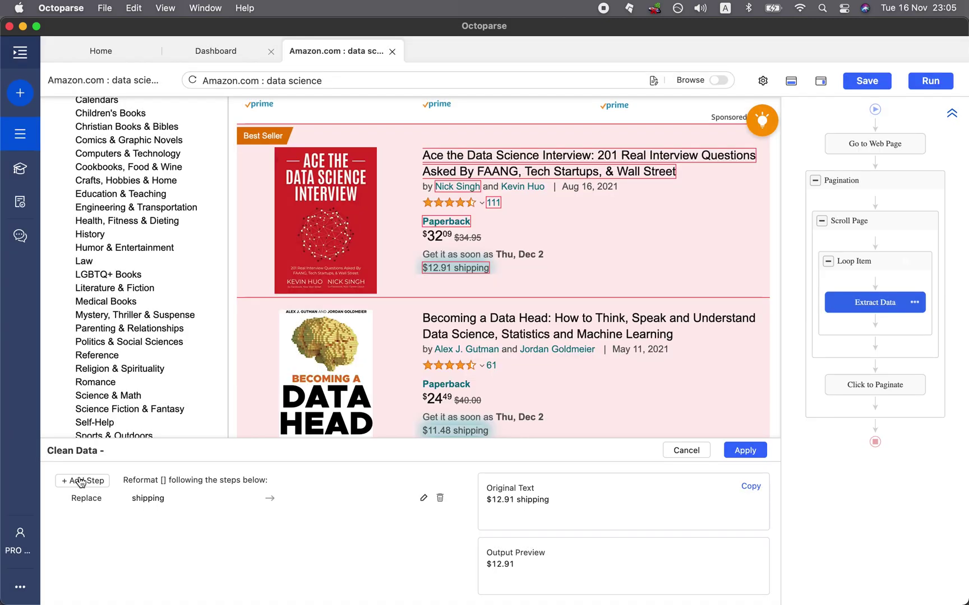
Step: Add a second Replace step that strips "$" from the shipping cost and apply the cleaning to the field
click(74, 485)
click(147, 461)
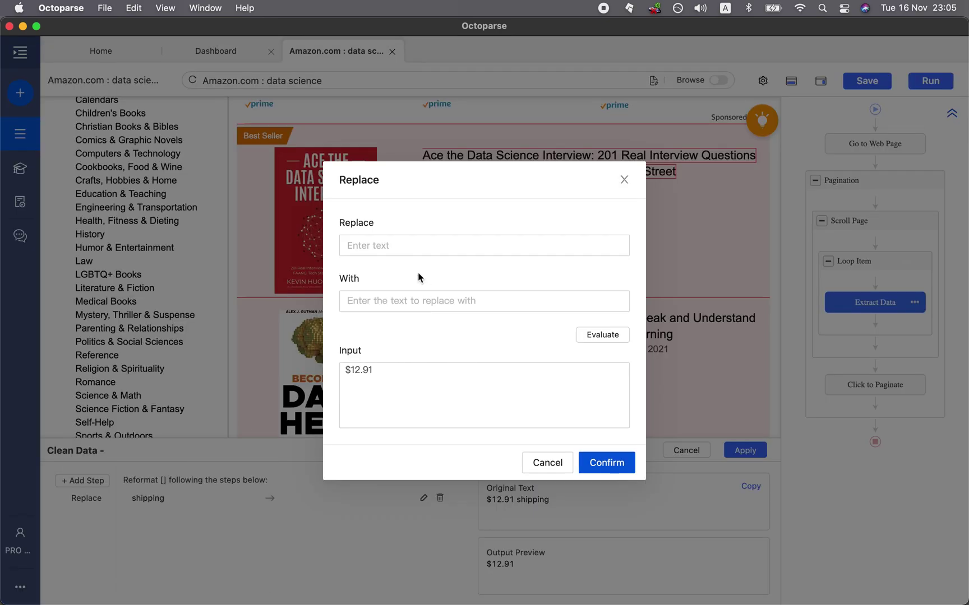
click(379, 245)
text($)
click(344, 292)
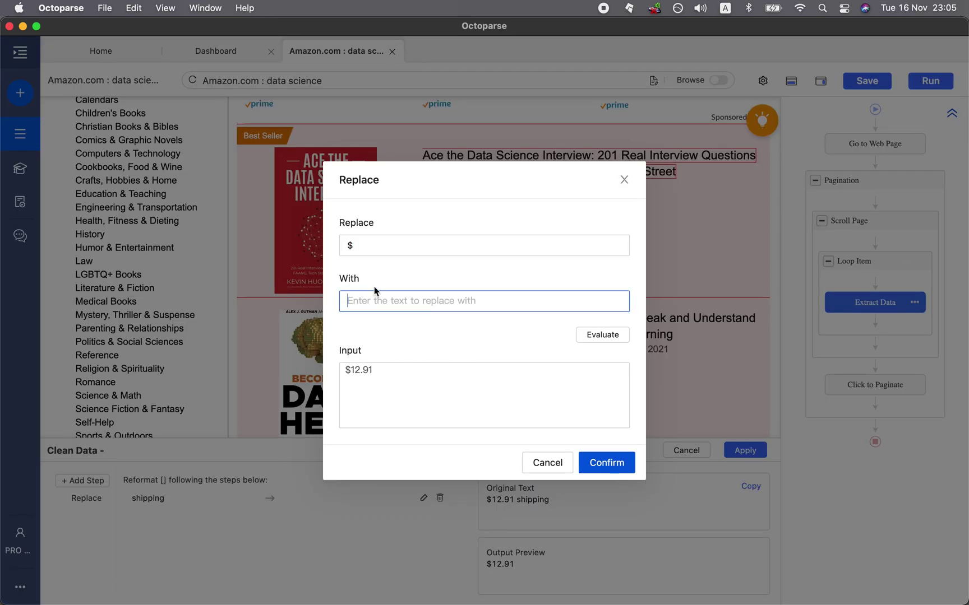
click(599, 336)
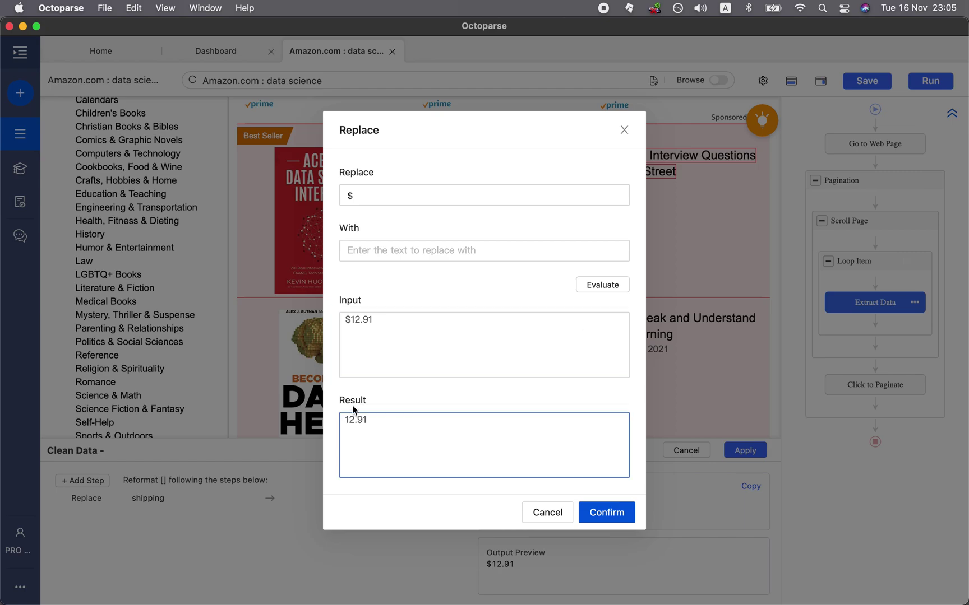
drag(346, 420, 379, 419)
click(606, 513)
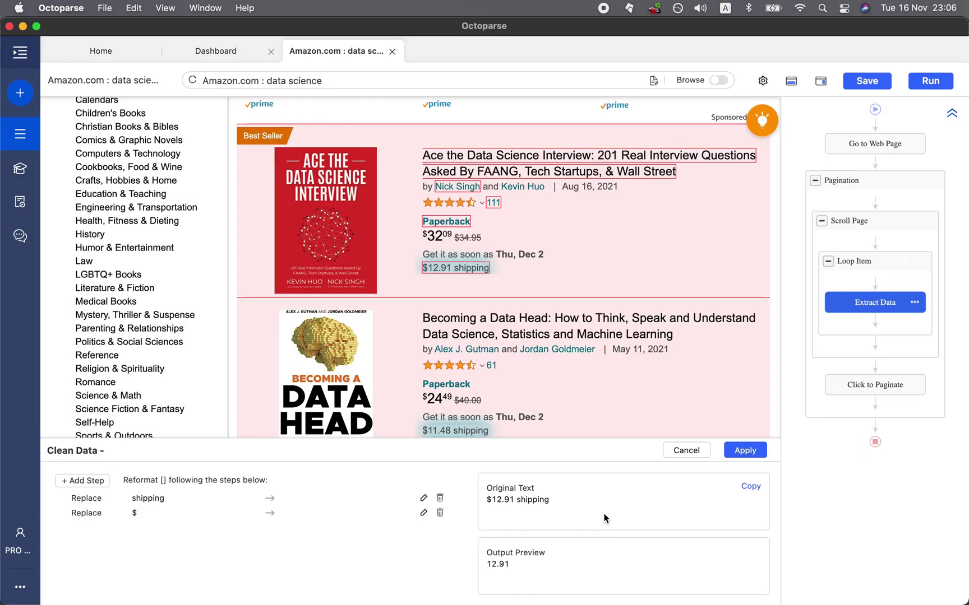
click(745, 451)
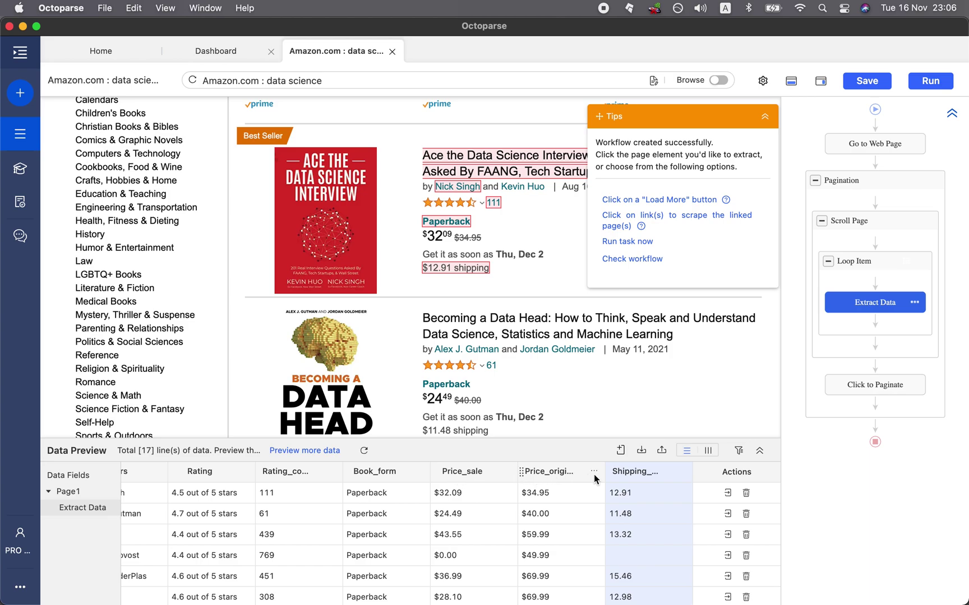
Step: Clean the Price_original field with a Replace step that substitutes "$" with nothing, evaluate it and apply it
click(594, 472)
click(410, 522)
click(83, 481)
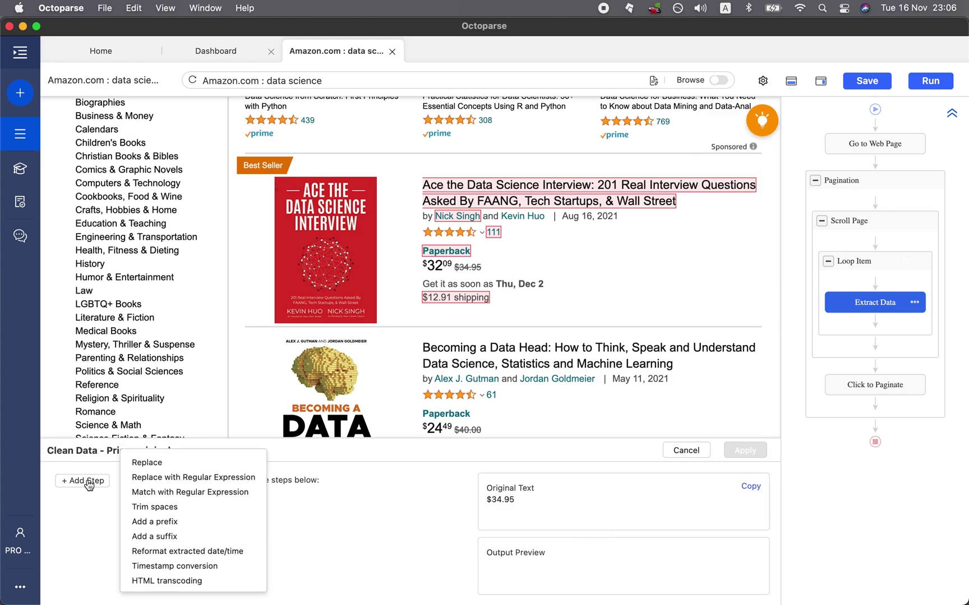
click(146, 466)
click(381, 247)
text($)
click(385, 302)
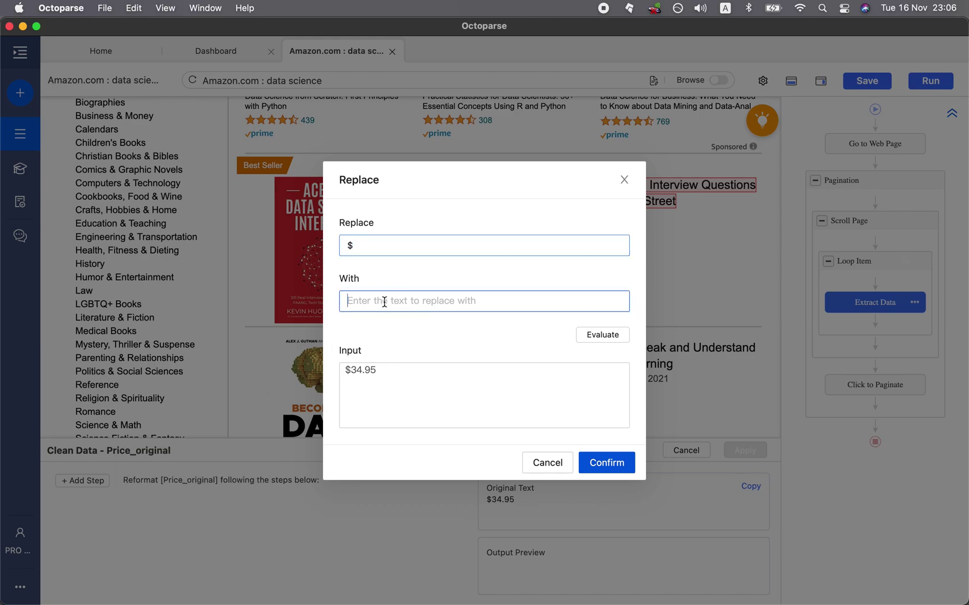
click(602, 336)
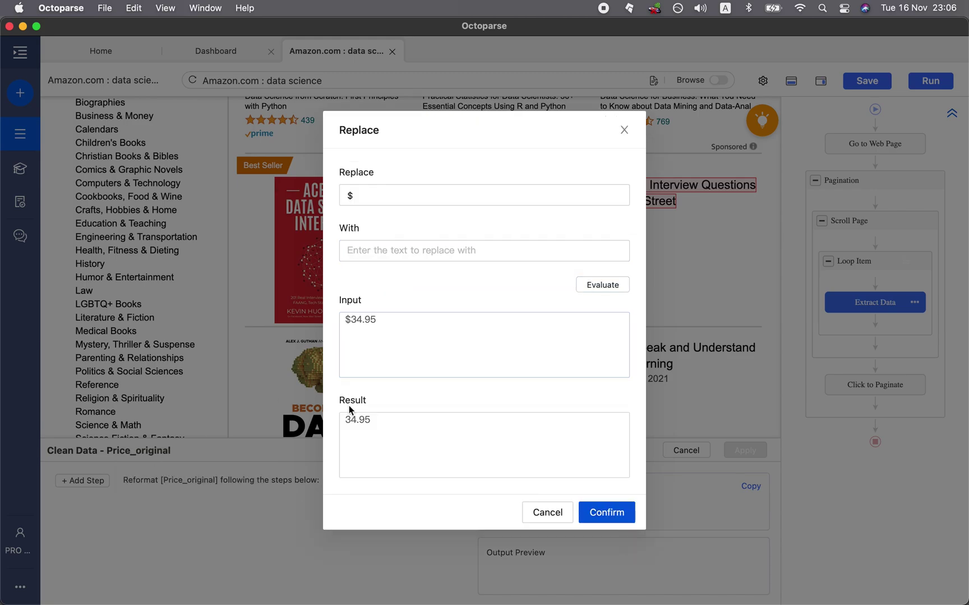
click(344, 423)
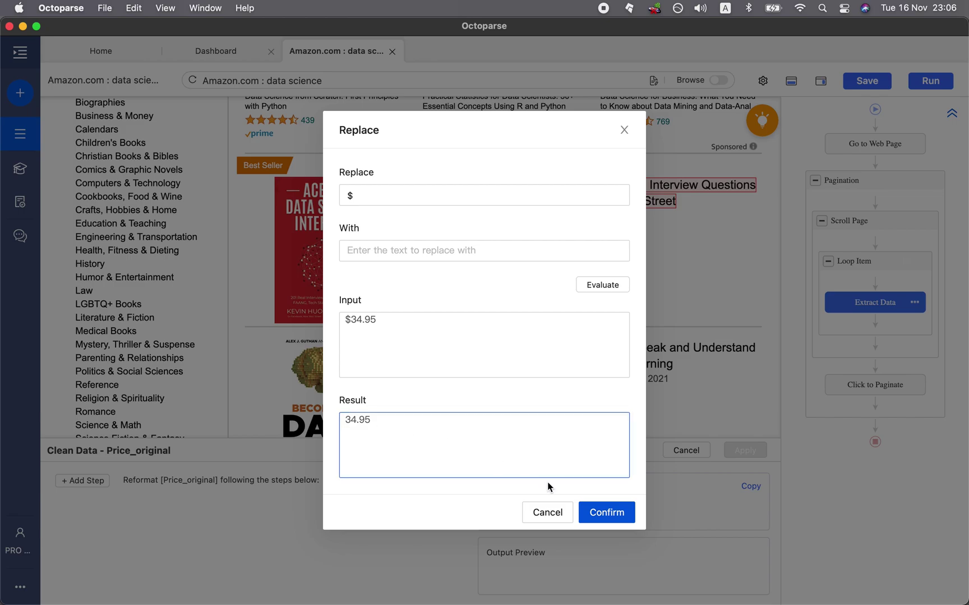
click(609, 513)
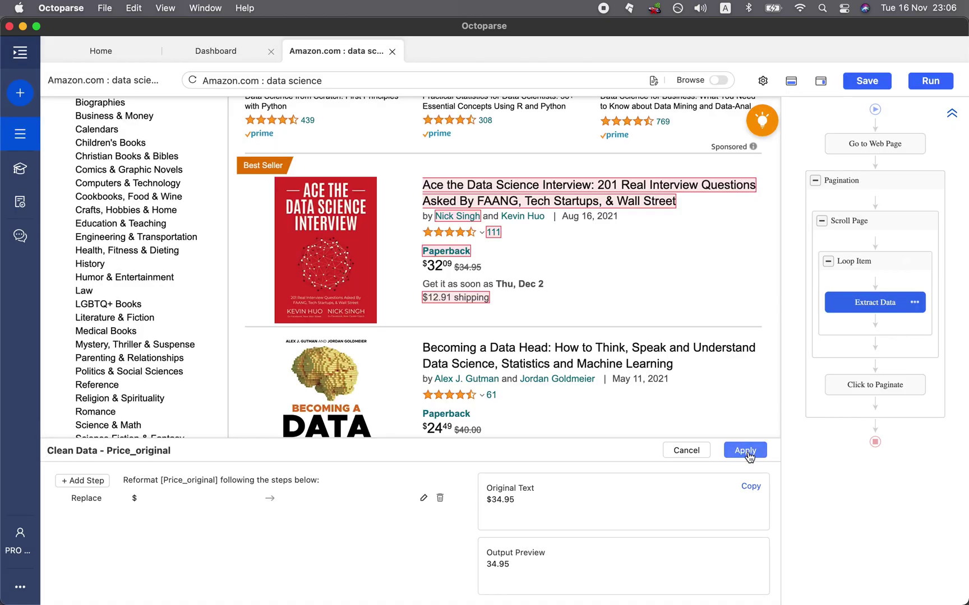
click(745, 450)
Step: Clean the Price_sale field with a Replace step that removes the "$" sign, evaluate it and apply it
click(507, 473)
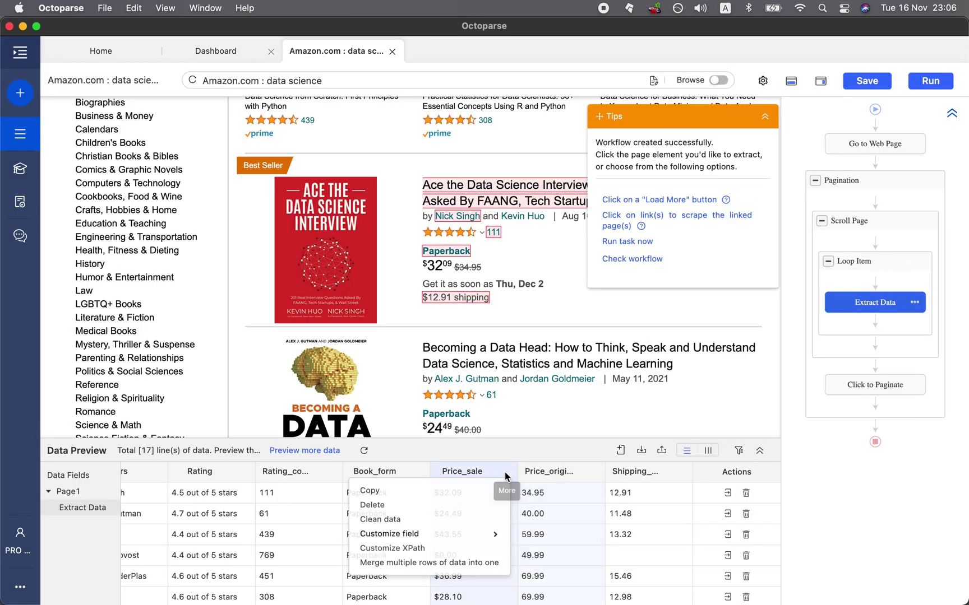
click(405, 519)
click(82, 481)
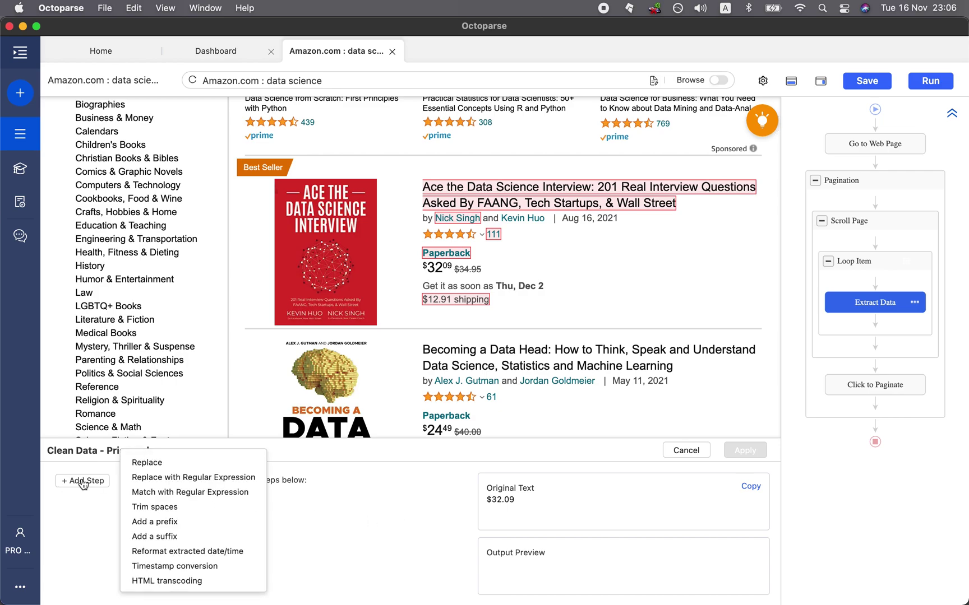
click(147, 462)
click(359, 245)
text(%)
key(BackSpace)
text($)
click(454, 301)
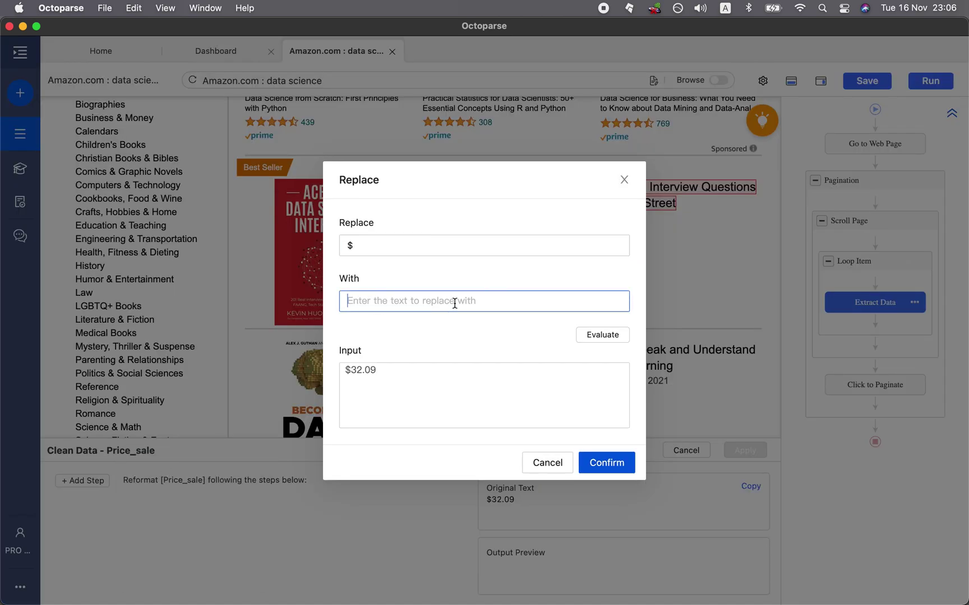
click(601, 336)
click(605, 513)
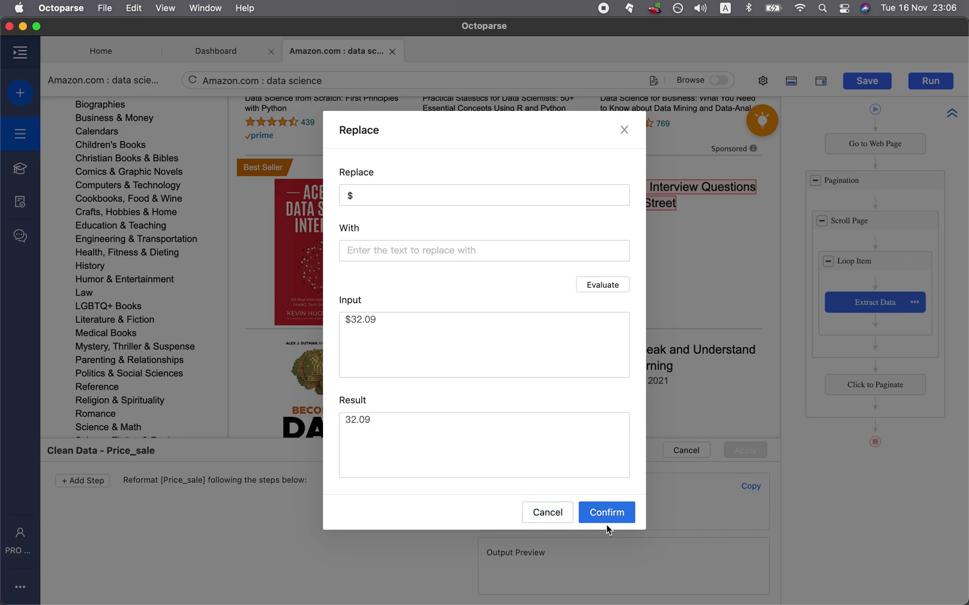
click(745, 450)
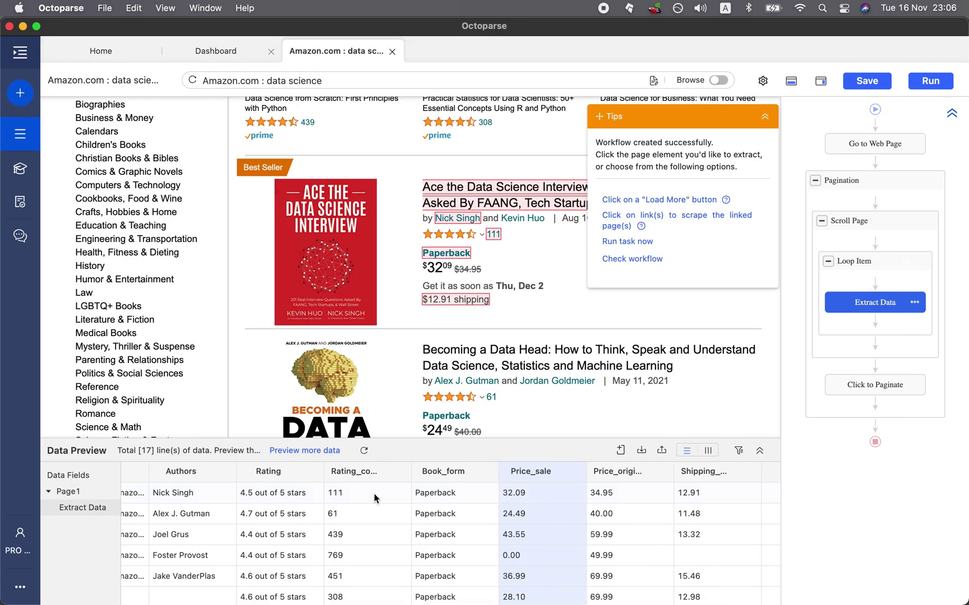
Step: Clean the Rating field with a Replace step that removes " out of 5 stars", leaving the replacement empty, then evaluate and apply it
scroll(397, 497, left, 5)
scroll(397, 497, left, 2)
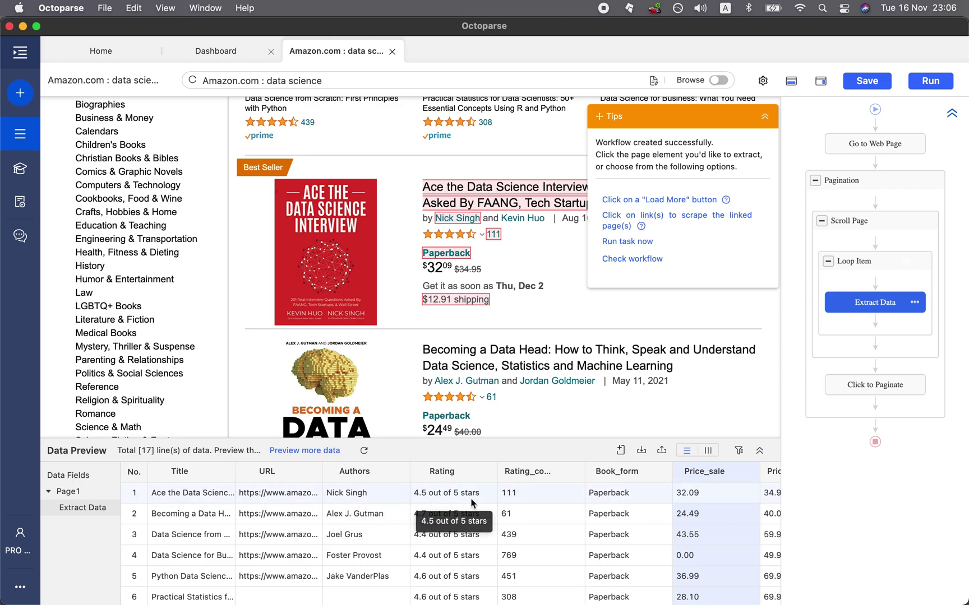
scroll(471, 503, down, 3)
scroll(450, 516, up, 3)
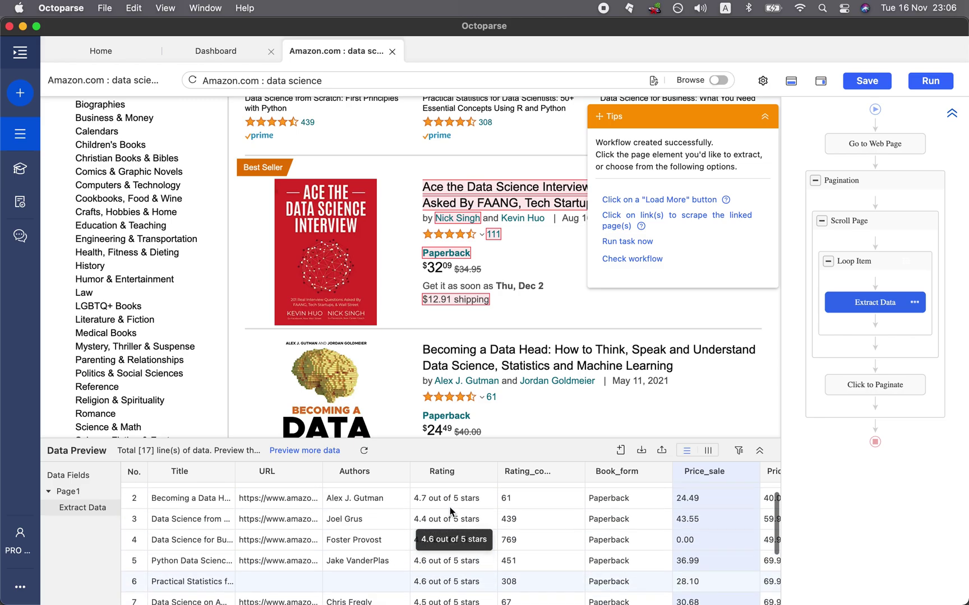
scroll(450, 511, up, 1)
click(487, 474)
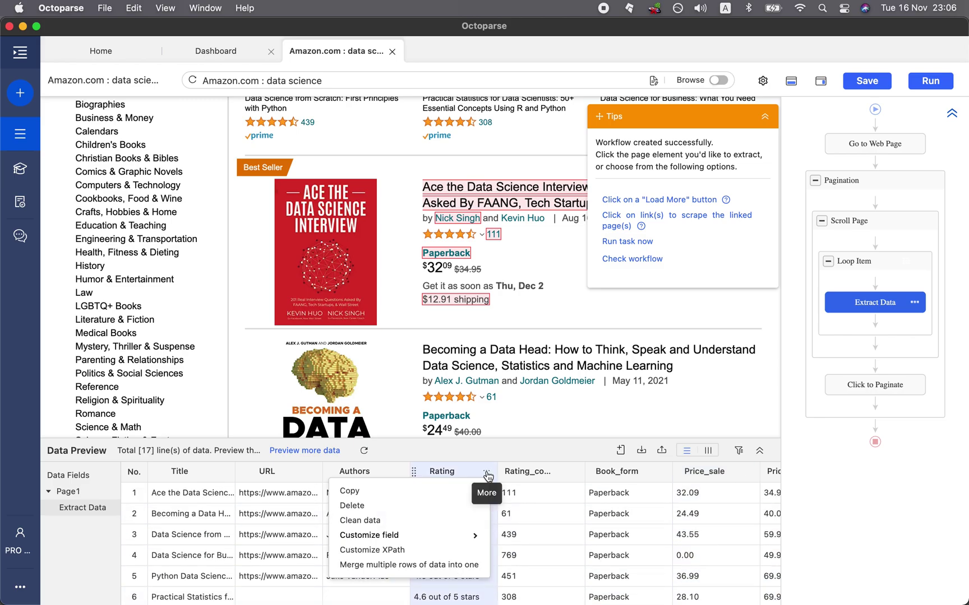
click(363, 520)
click(82, 483)
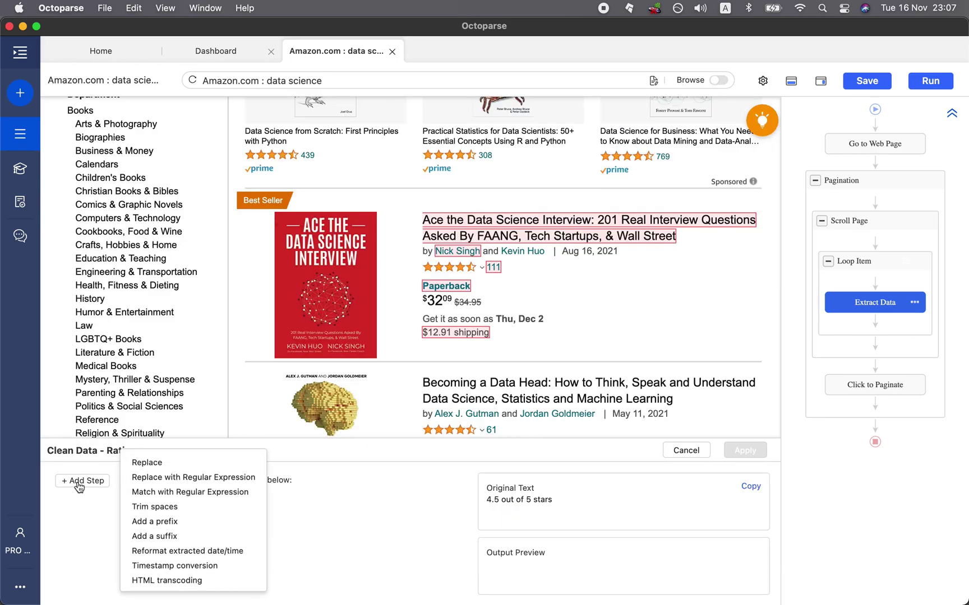
click(145, 401)
drag(426, 371, 355, 373)
key(super+c)
click(379, 249)
key(super+v)
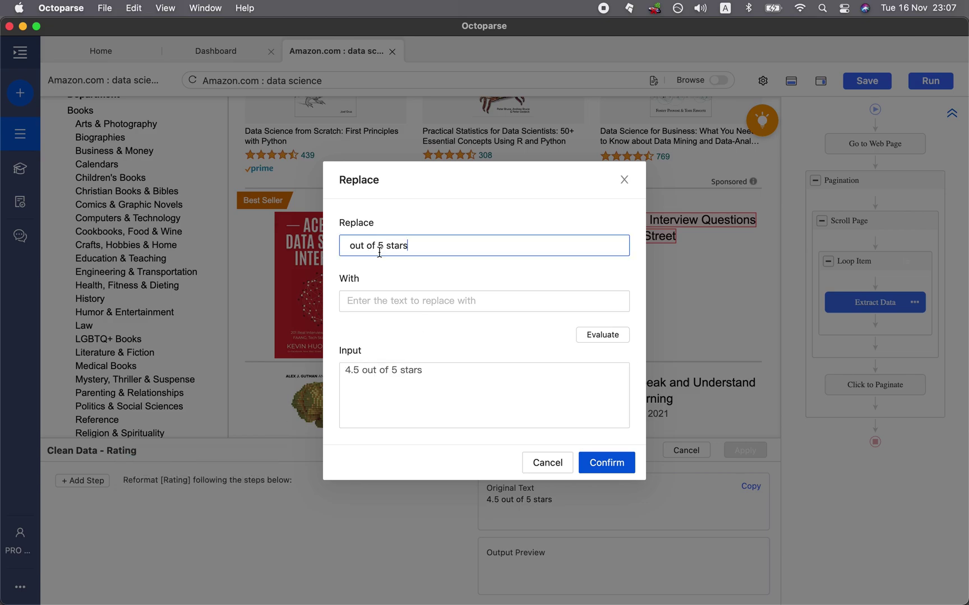
click(348, 246)
click(397, 299)
click(609, 335)
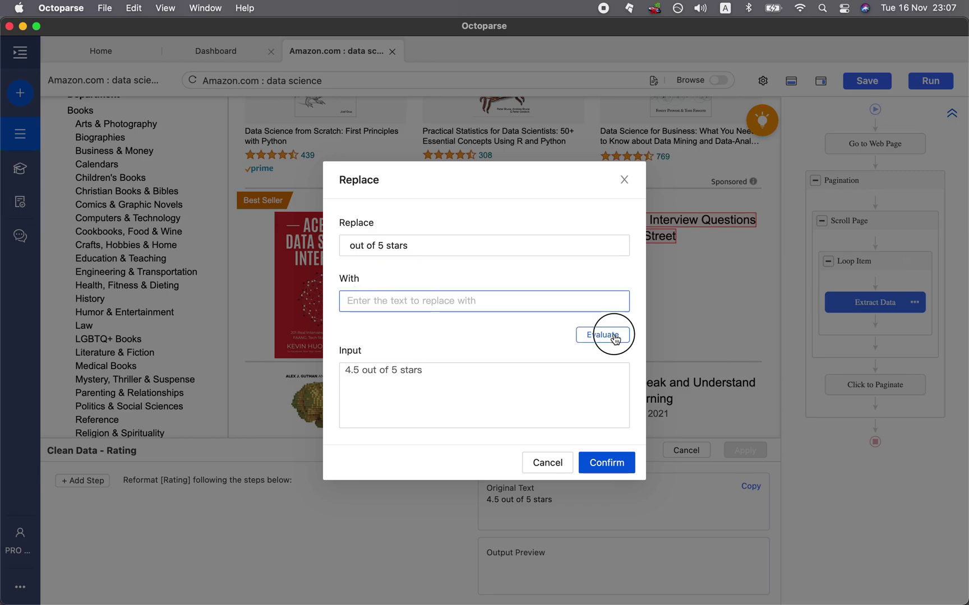
click(348, 425)
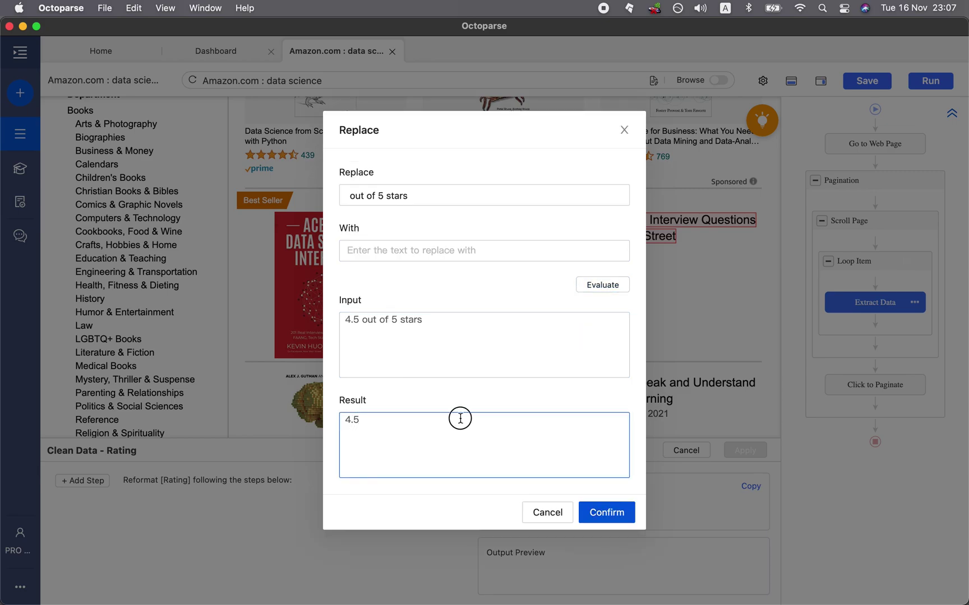
click(607, 513)
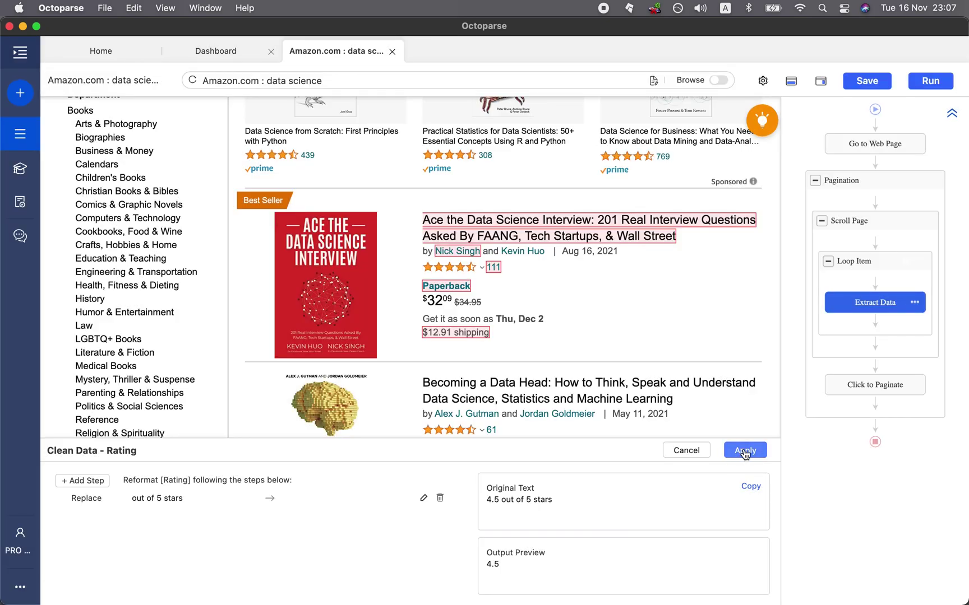
click(745, 452)
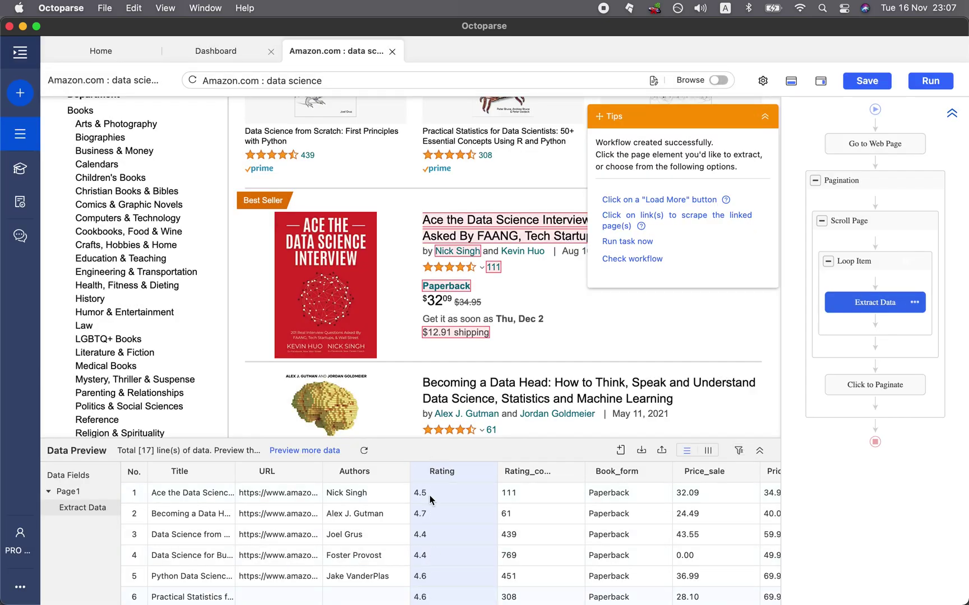
Step: Try to save the scraping task under the name Amazon.com : data science
scroll(415, 523, right, 5)
scroll(505, 539, left, 5)
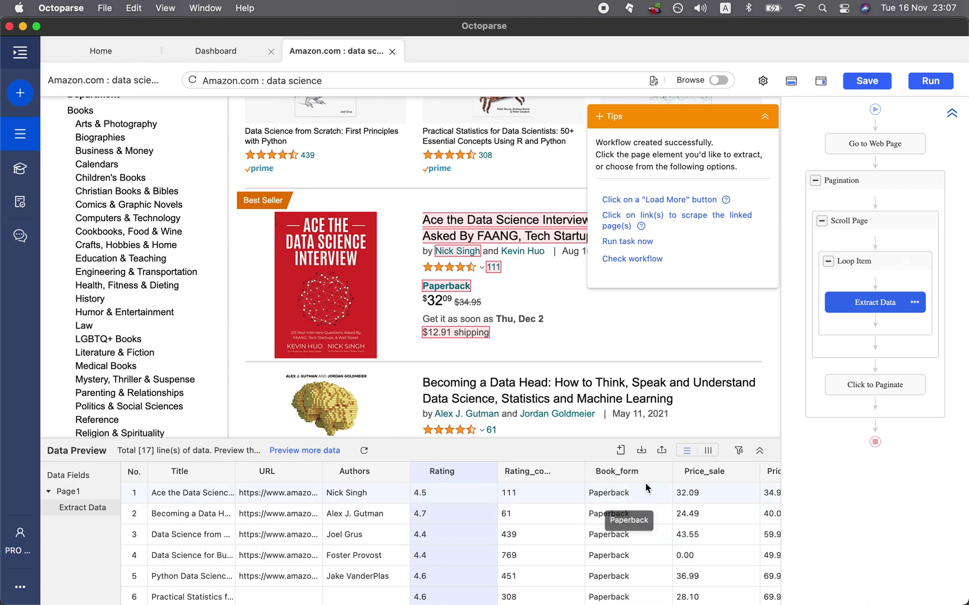
click(866, 81)
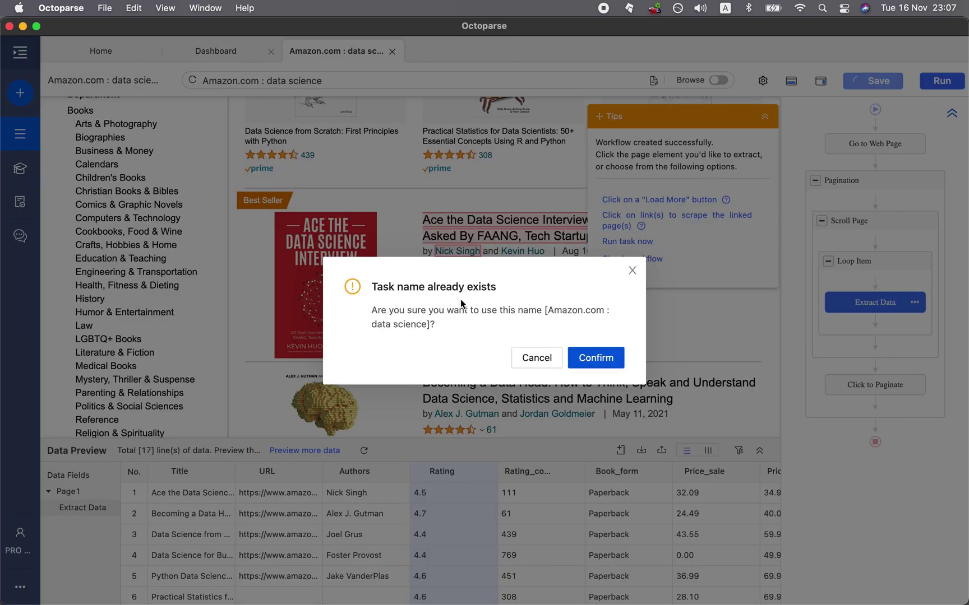
click(536, 358)
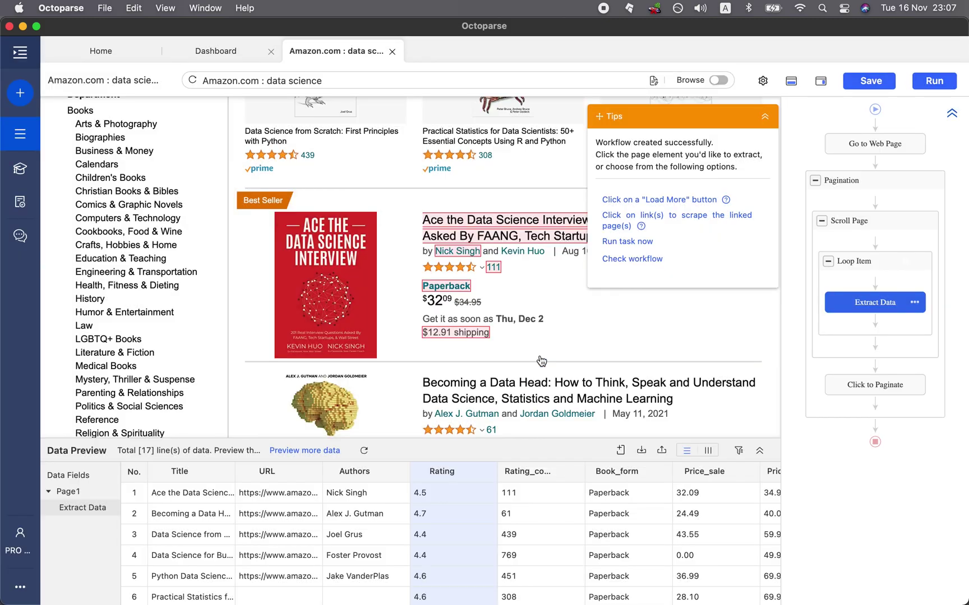
click(404, 86)
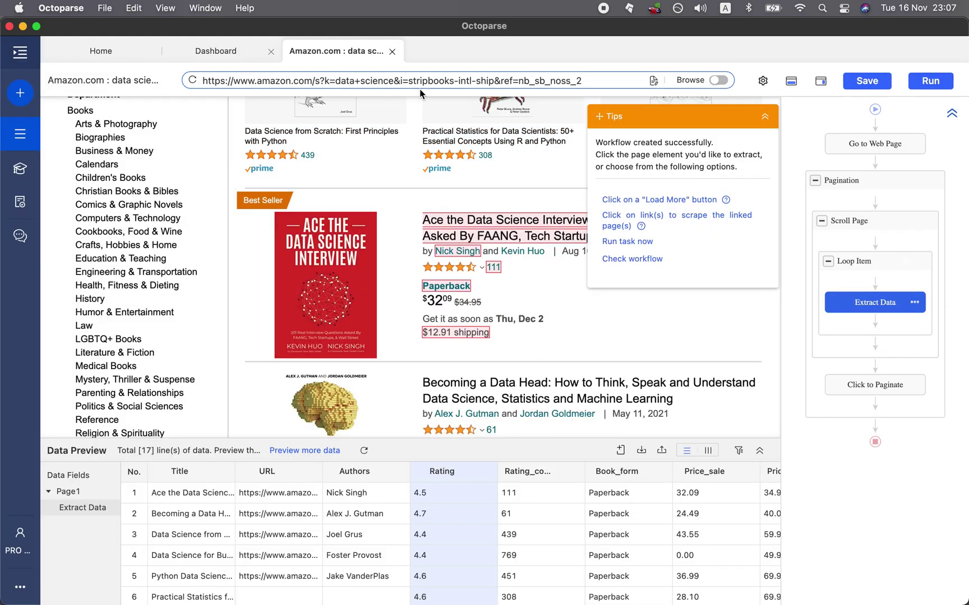
Step: Rename the scraping task to Amazon.com : data science [Pre-Processed] and save it
click(116, 77)
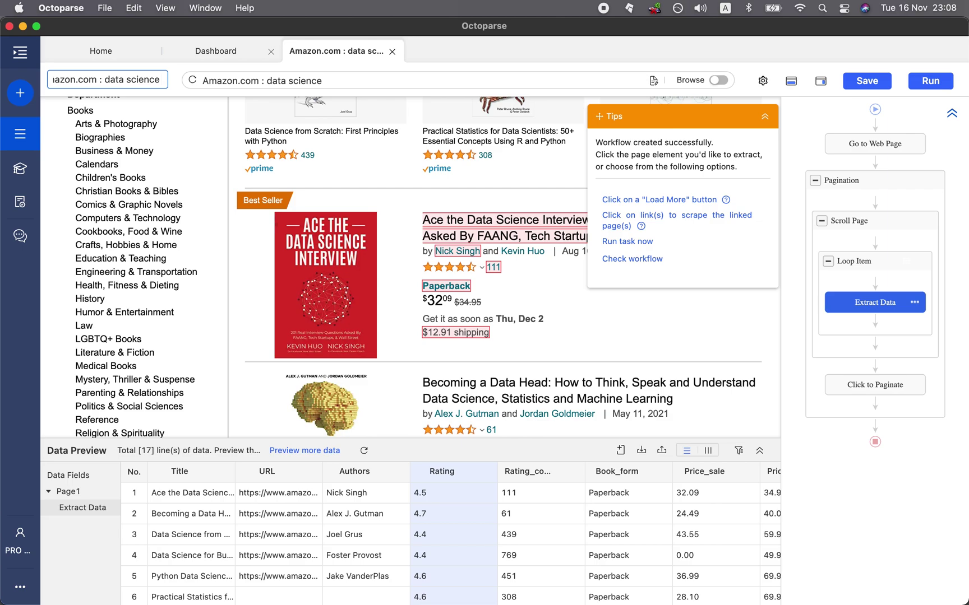
text([Pre-Pro)
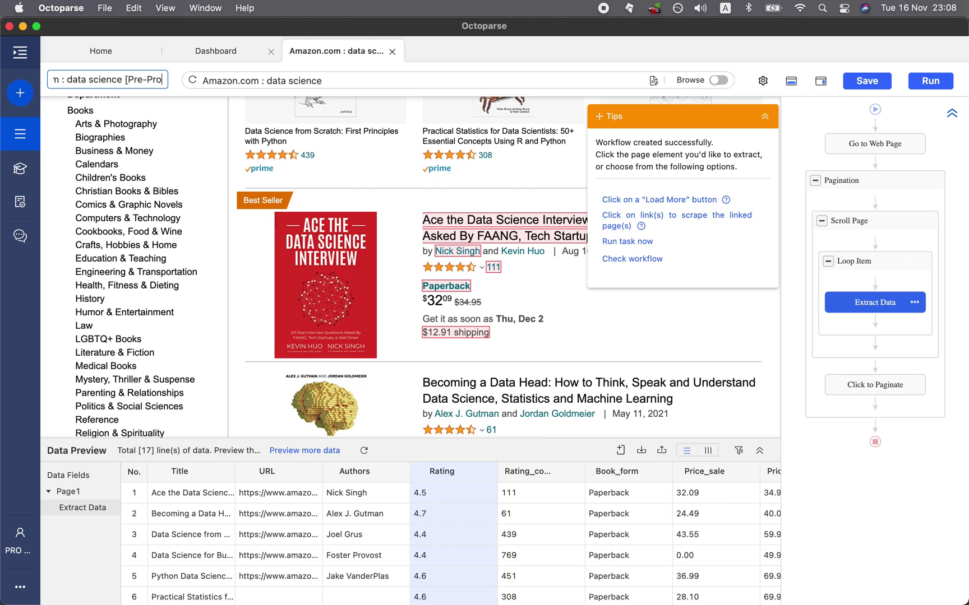
text(cessed)
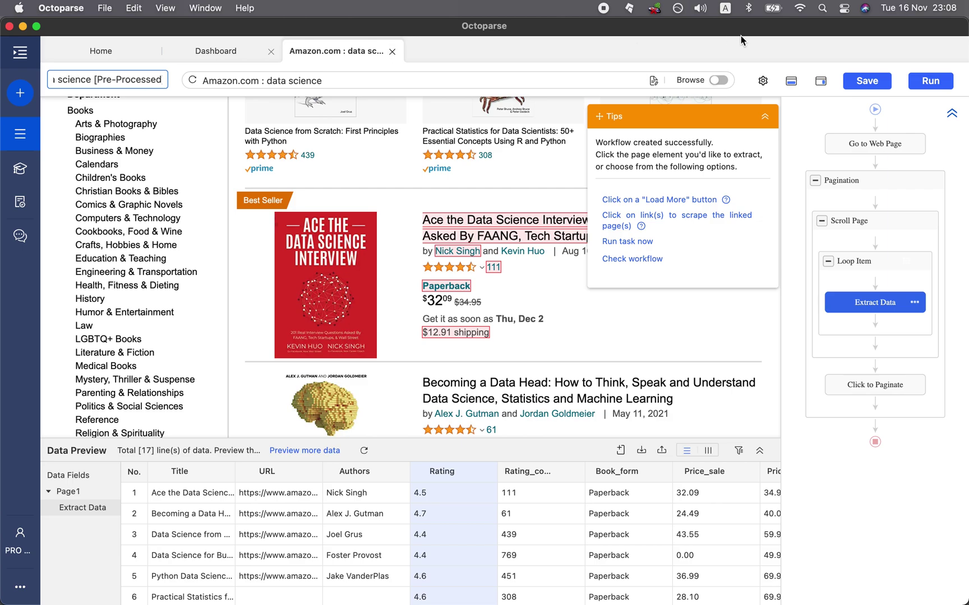
click(861, 81)
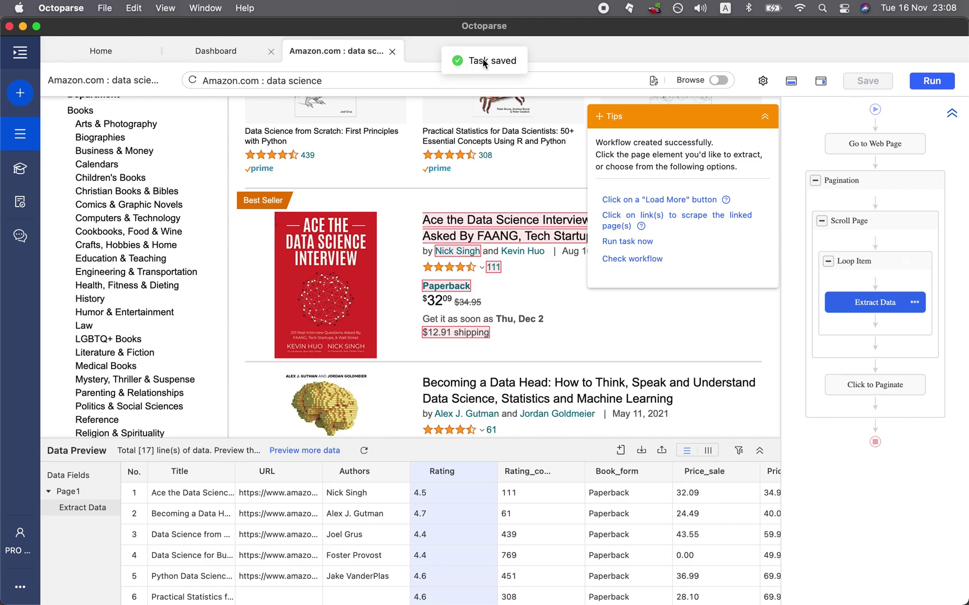
Step: Run the Amazon scraping task in the Cloud and refresh the dashboard's task list to check its status
click(933, 81)
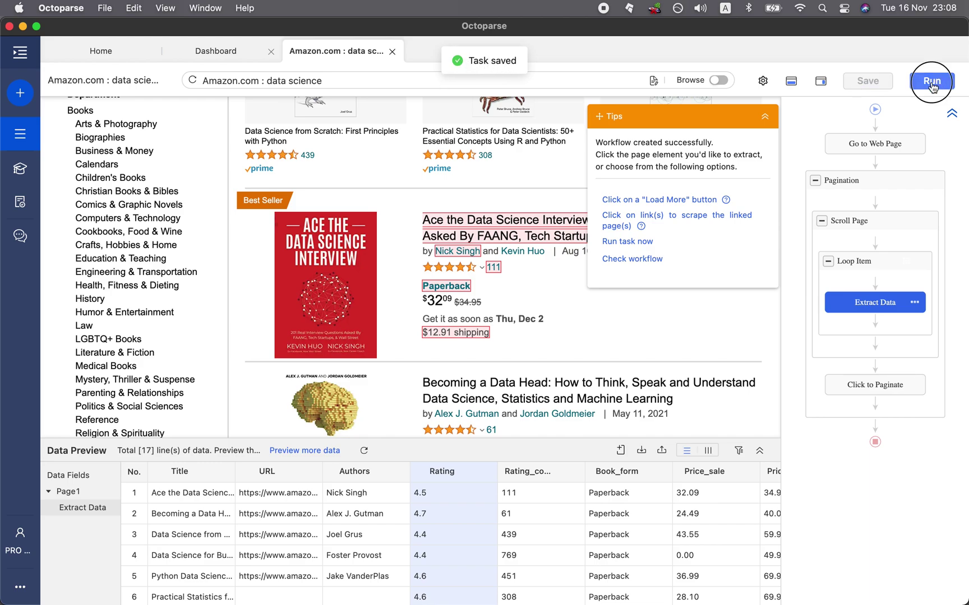
click(474, 425)
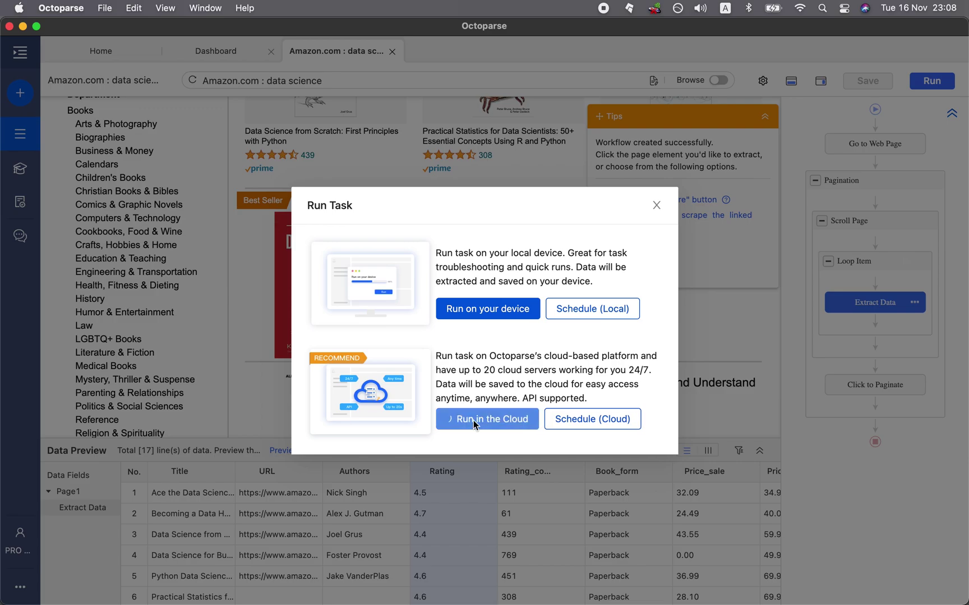
click(225, 53)
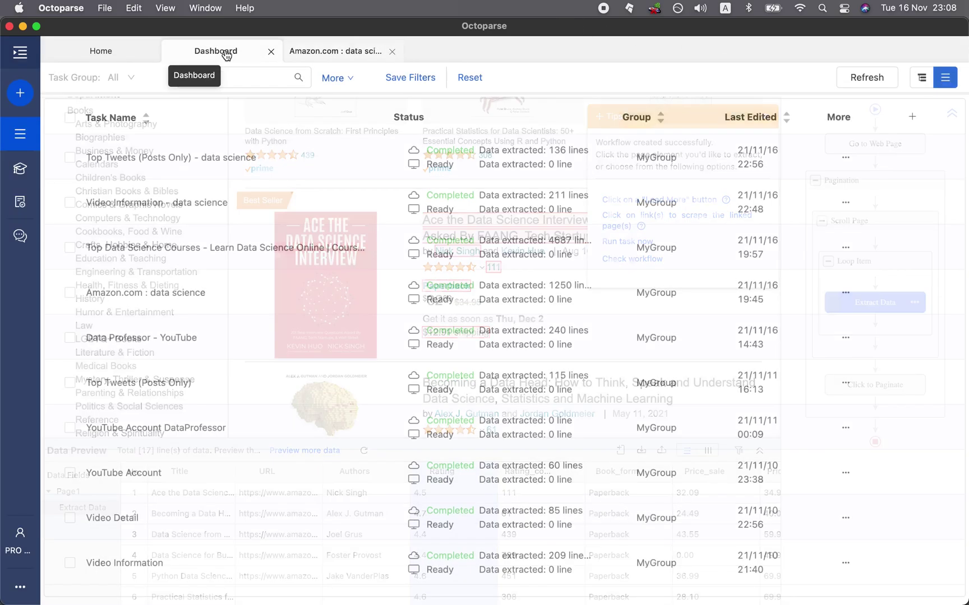
click(865, 79)
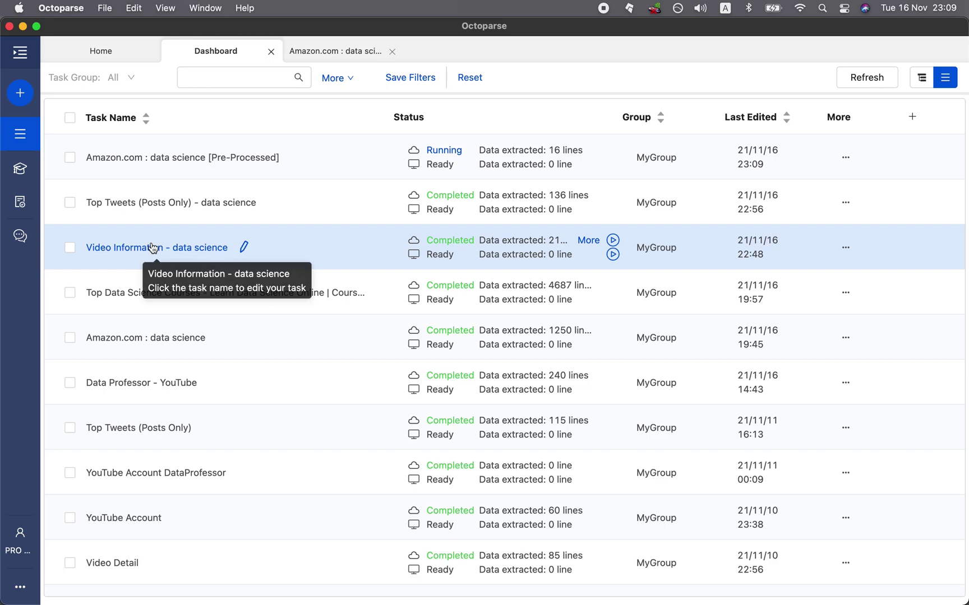
Step: Open the cloud data of Video Information - data science and start exporting all of it as CSV
click(524, 242)
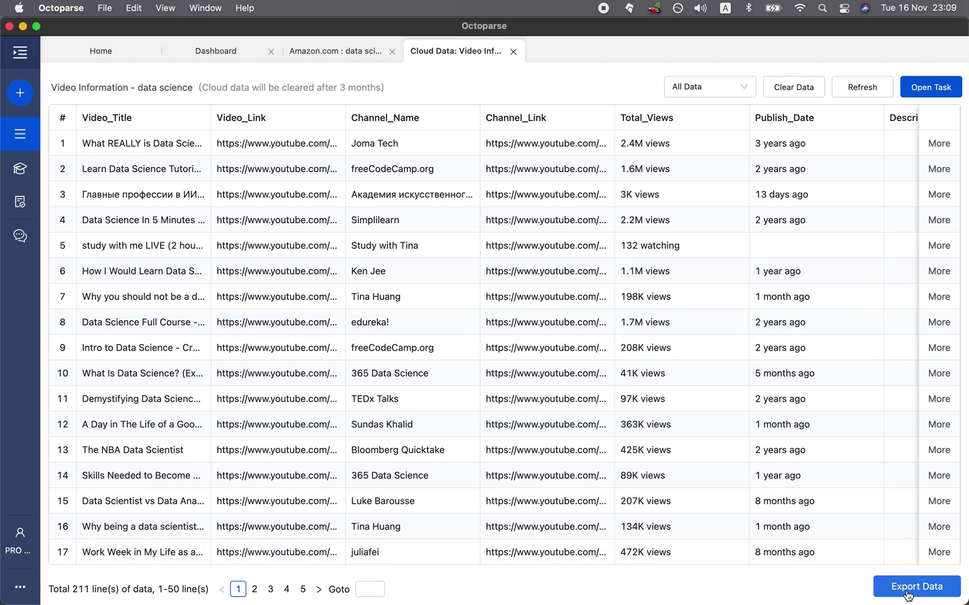
click(881, 591)
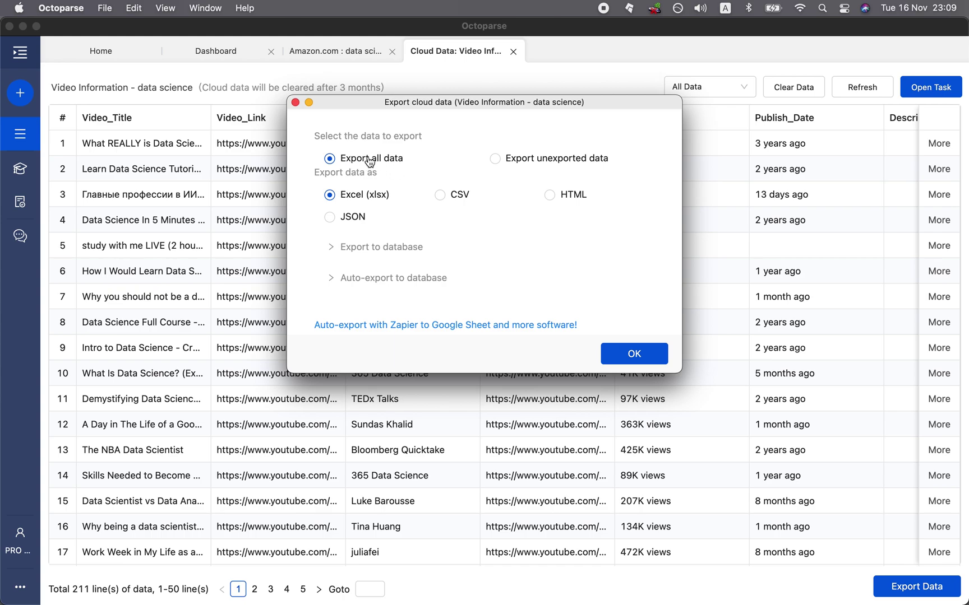
click(440, 196)
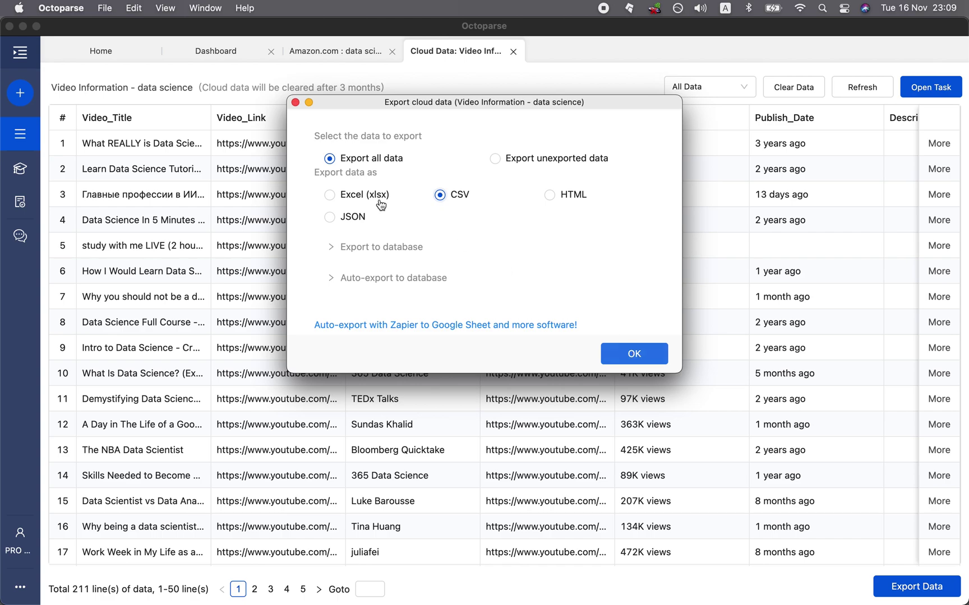
click(364, 246)
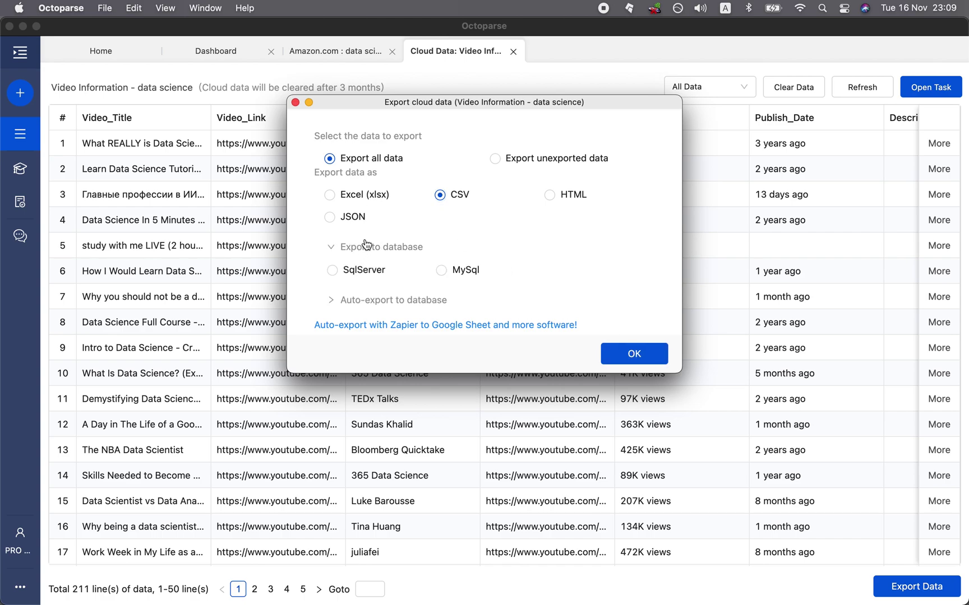
click(367, 299)
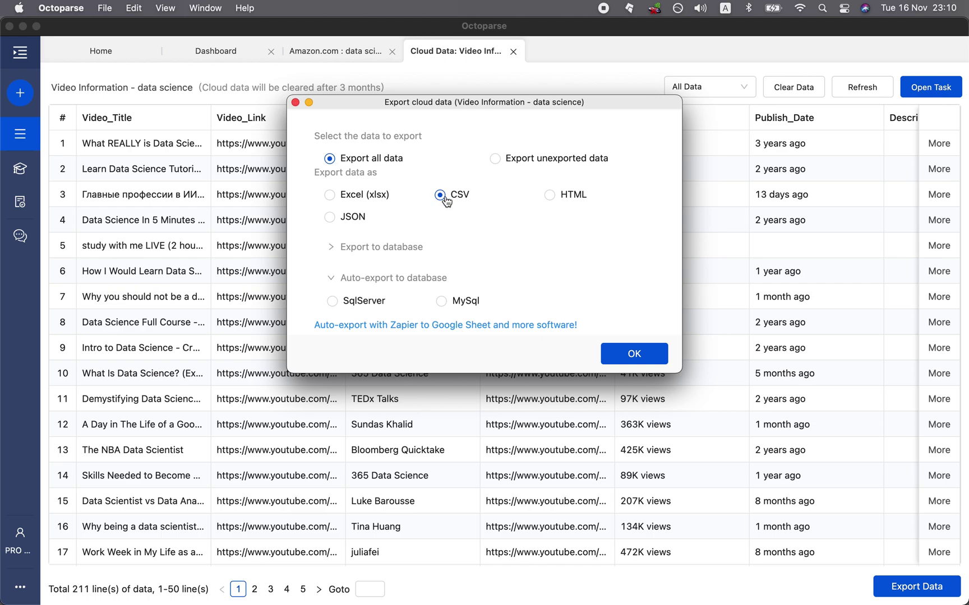
click(634, 354)
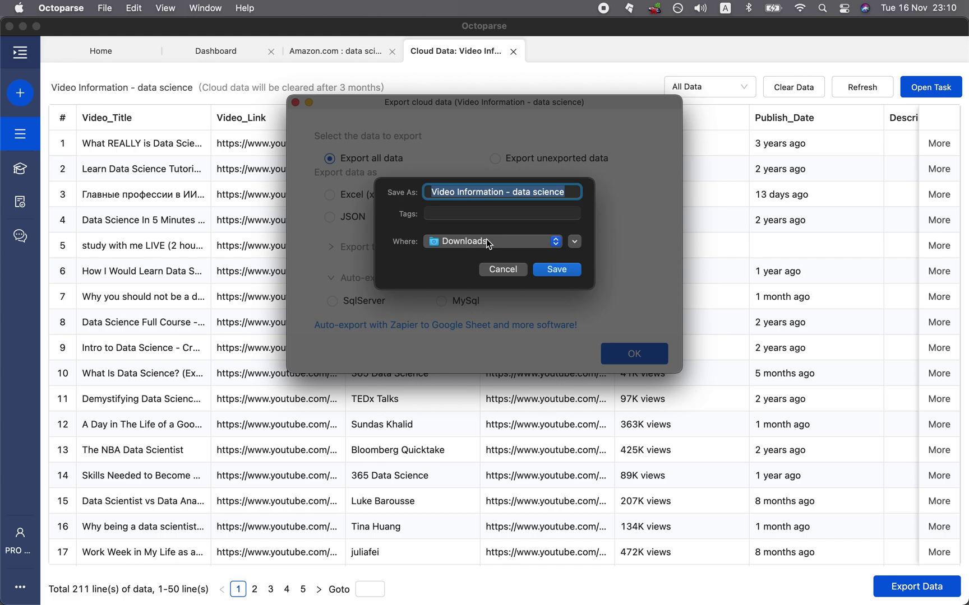
Step: Save the YouTube export to the Desktop folder as youtube_datascience_videos.csv
click(486, 239)
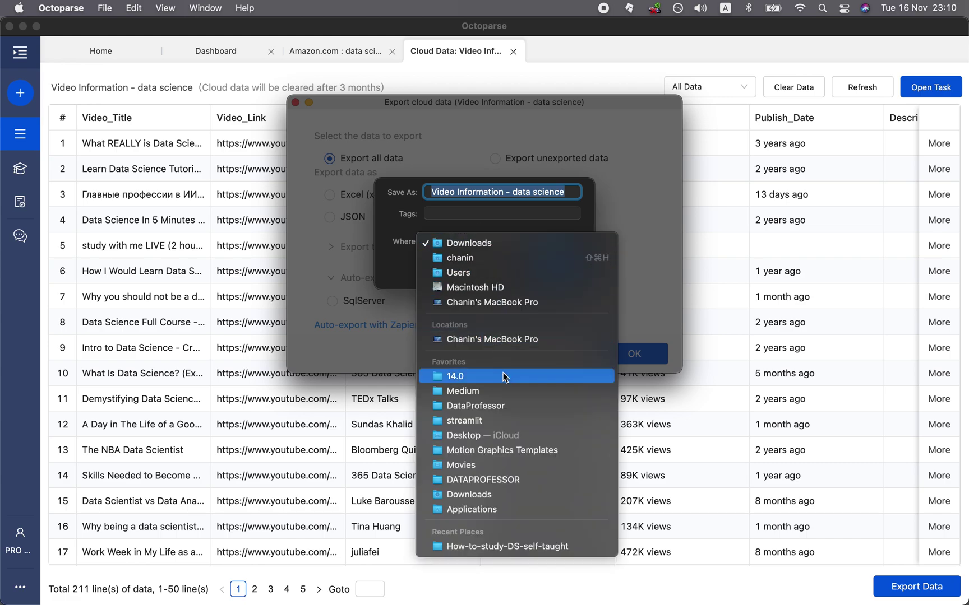
click(507, 428)
click(571, 194)
triple_click(571, 194)
text(youtub)
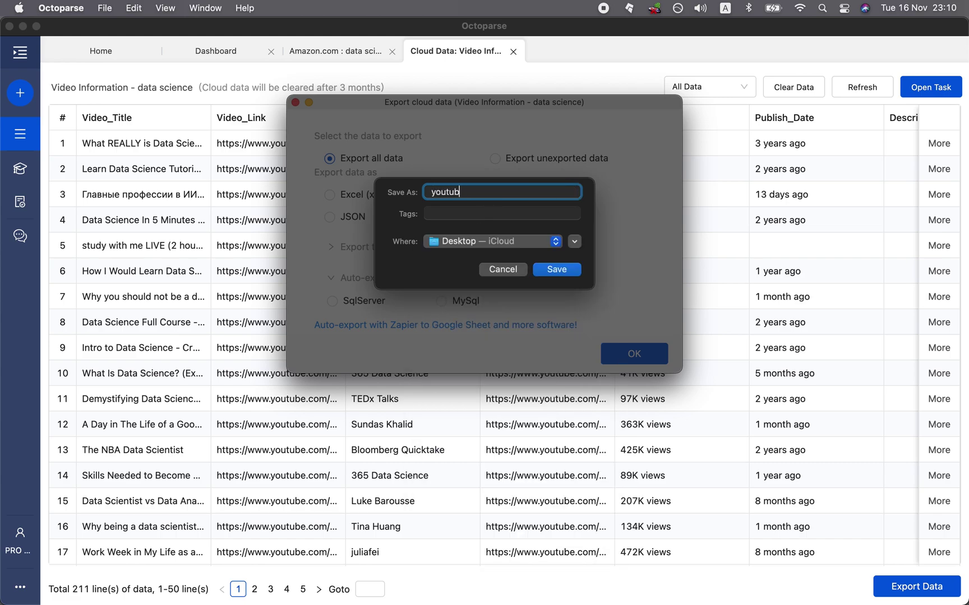
text(e_datascience_videos.csv)
key(Return)
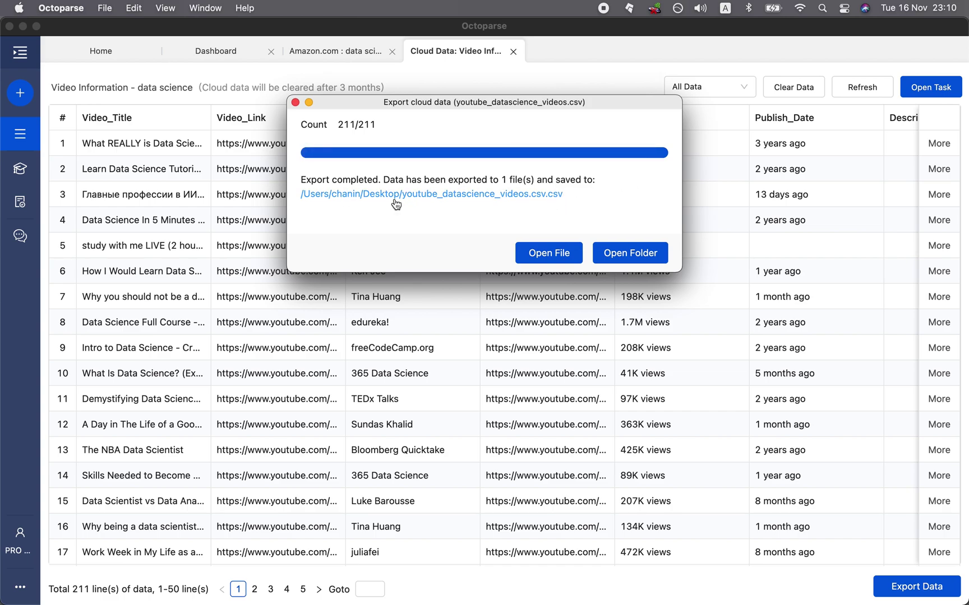
Step: View the exported YouTube CSV in its default editor, Atom, and quit the editor
click(552, 255)
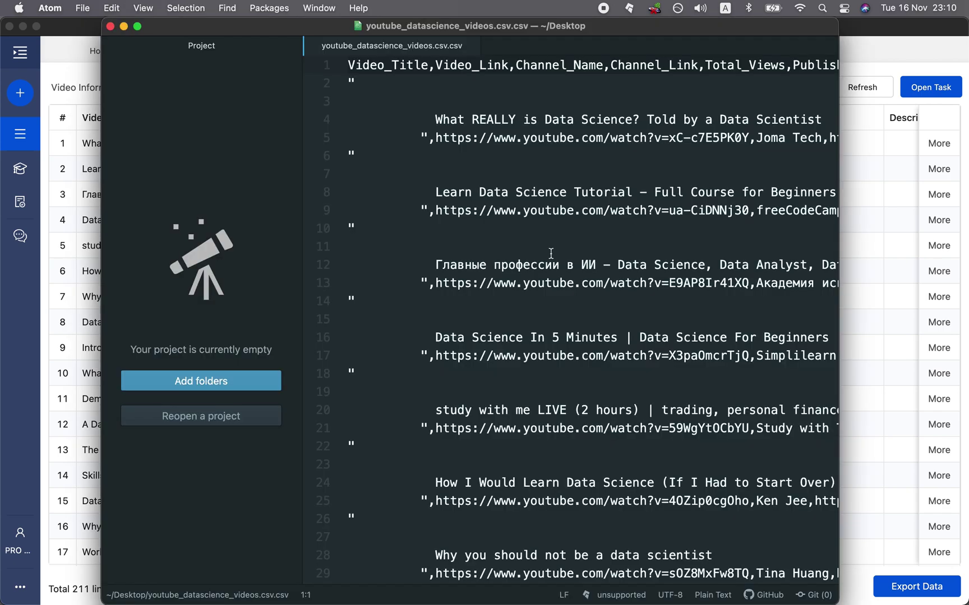
click(471, 46)
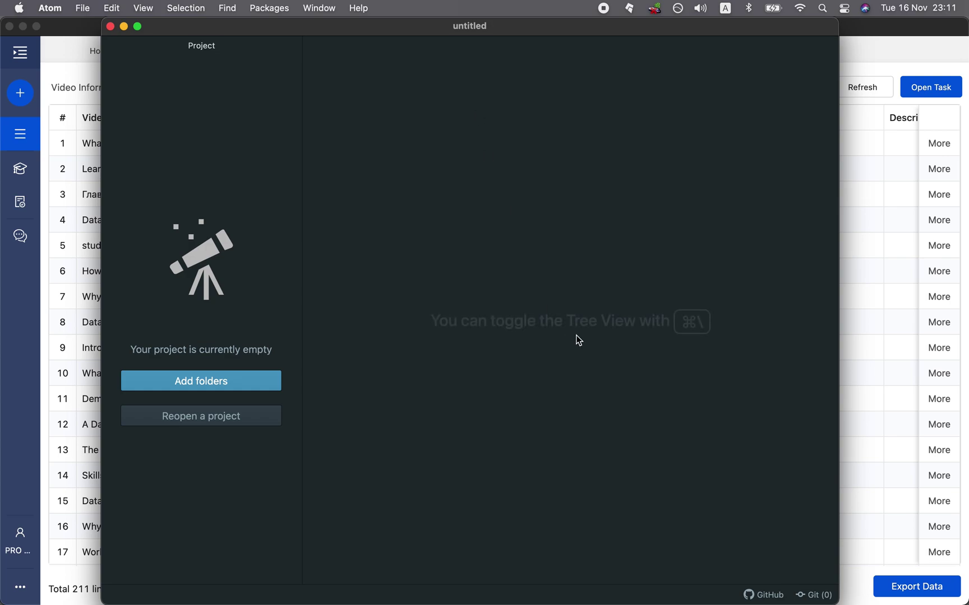
key(super+q)
Step: Open the exported youtube_datascience_videos.csv.csv from its Desktop folder in Microsoft Excel and inspect the first video title
click(630, 253)
click(521, 239)
right_click(471, 98)
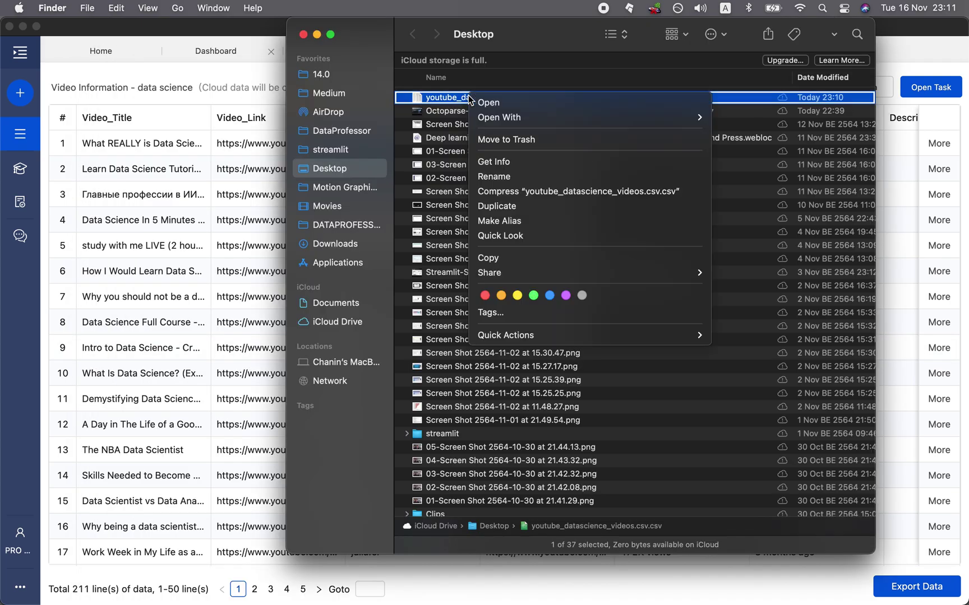
mouse_move(514, 128)
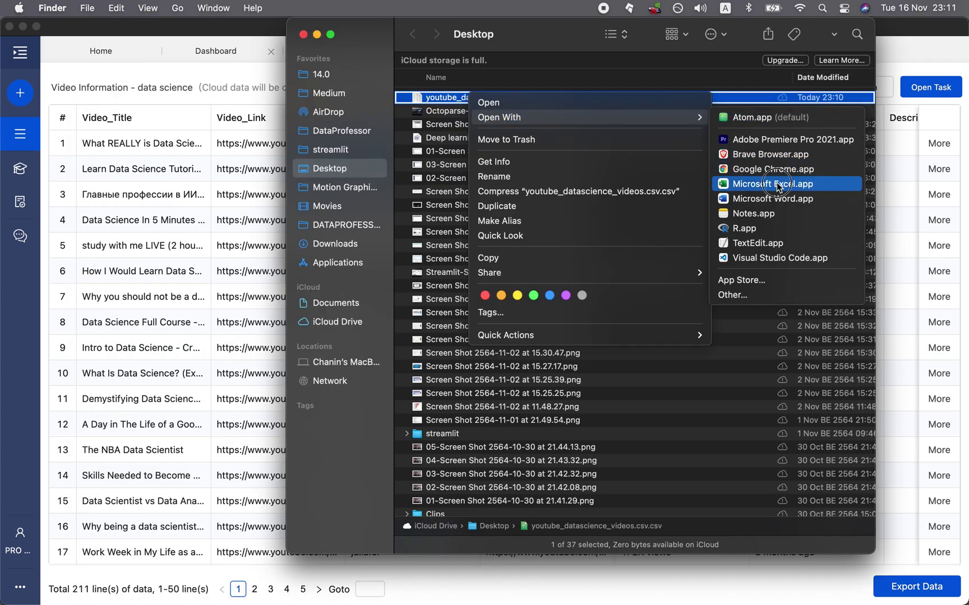
click(778, 187)
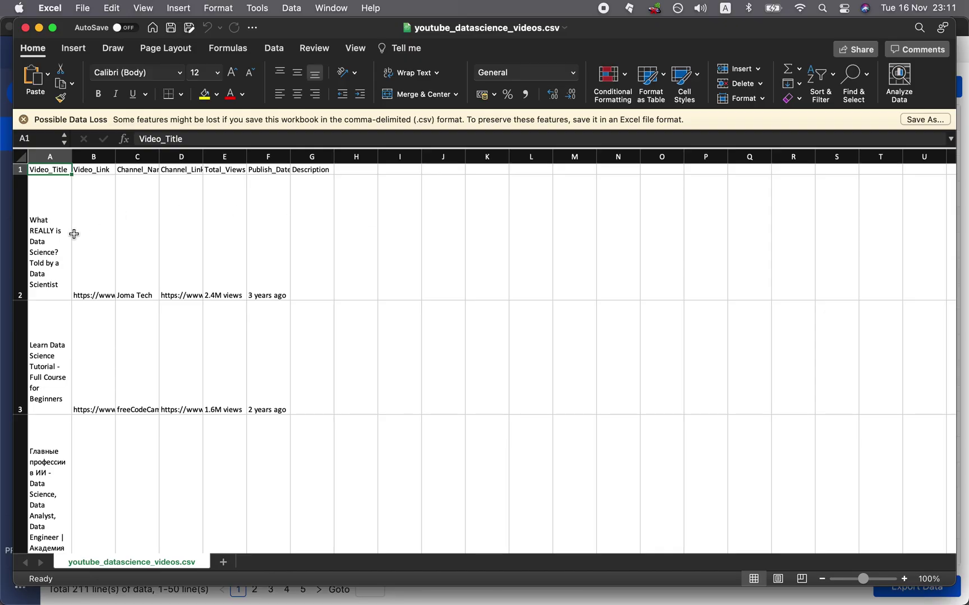
click(322, 246)
click(58, 242)
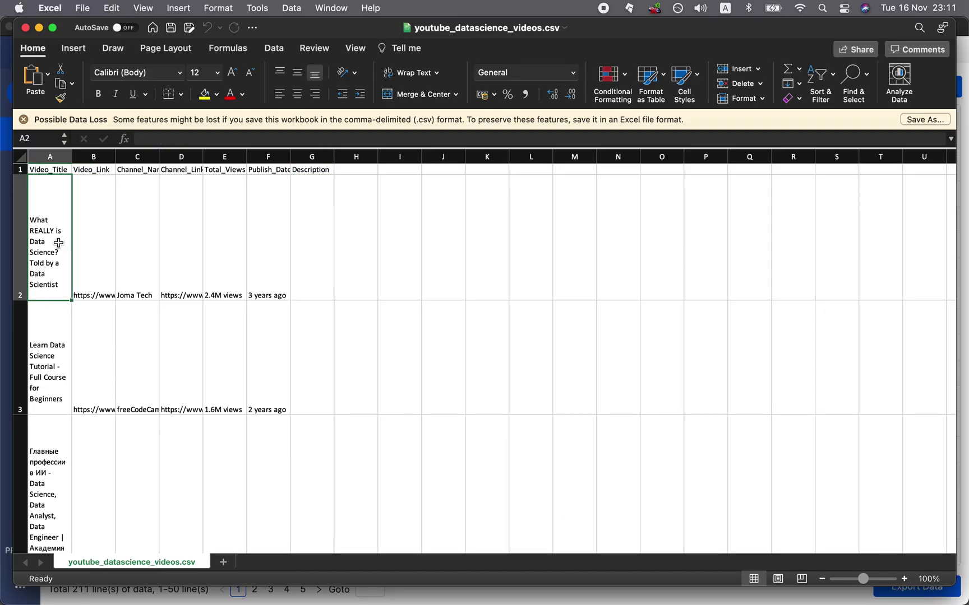
Step: Switch back to Octoparse and close the YouTube cloud data and the Amazon task to return to the dashboard
key(super+Tab)
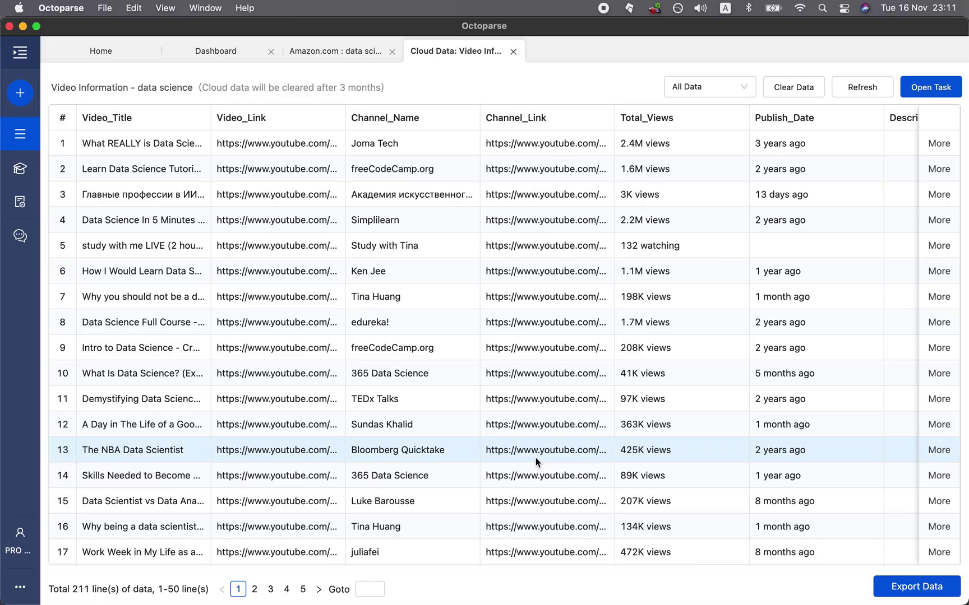
click(513, 51)
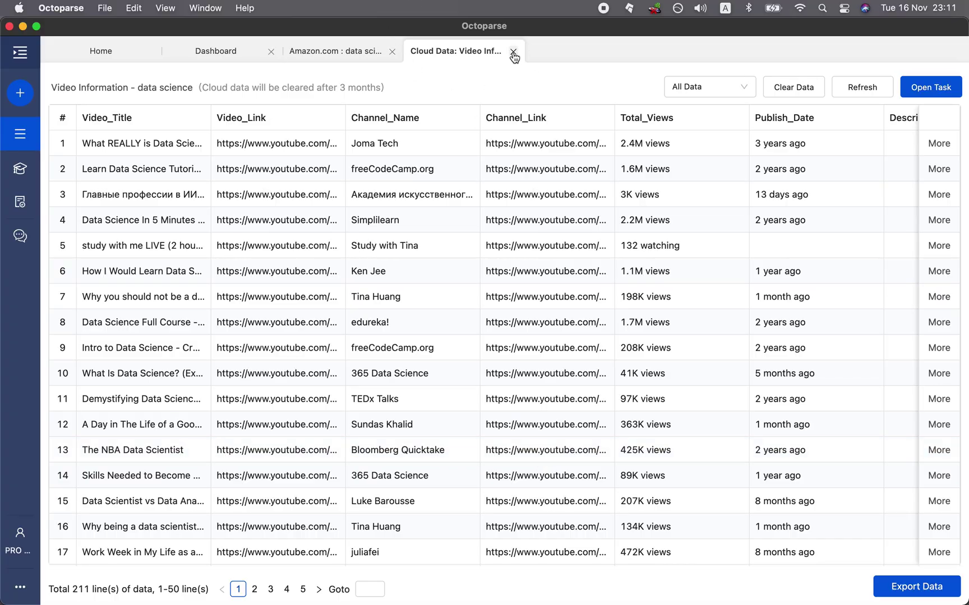
click(392, 51)
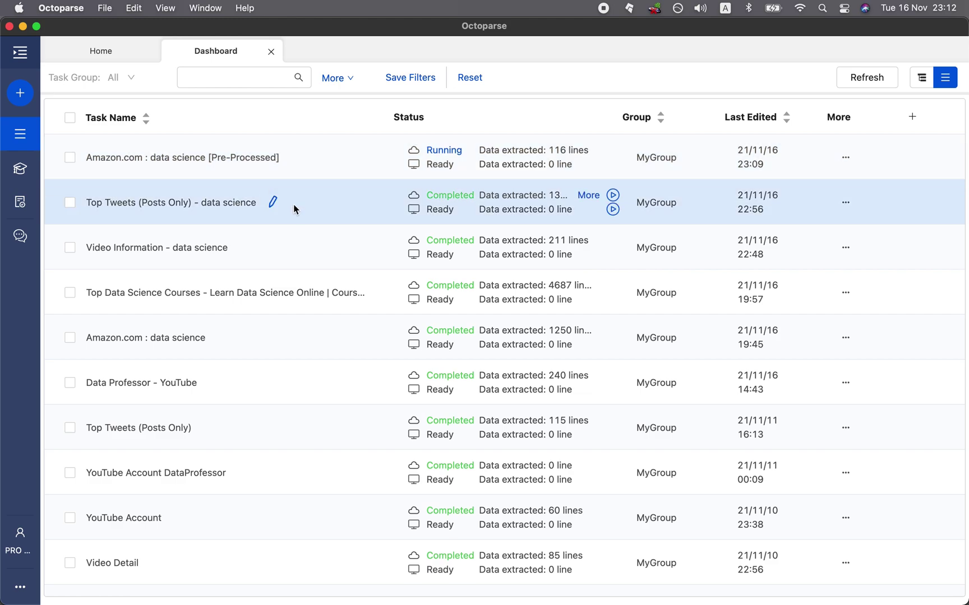
Step: Export all cloud data of Top Tweets (Posts Only) - data science as Excel (xlsx) to the Desktop, named twitter_toptweet_datascience
click(529, 195)
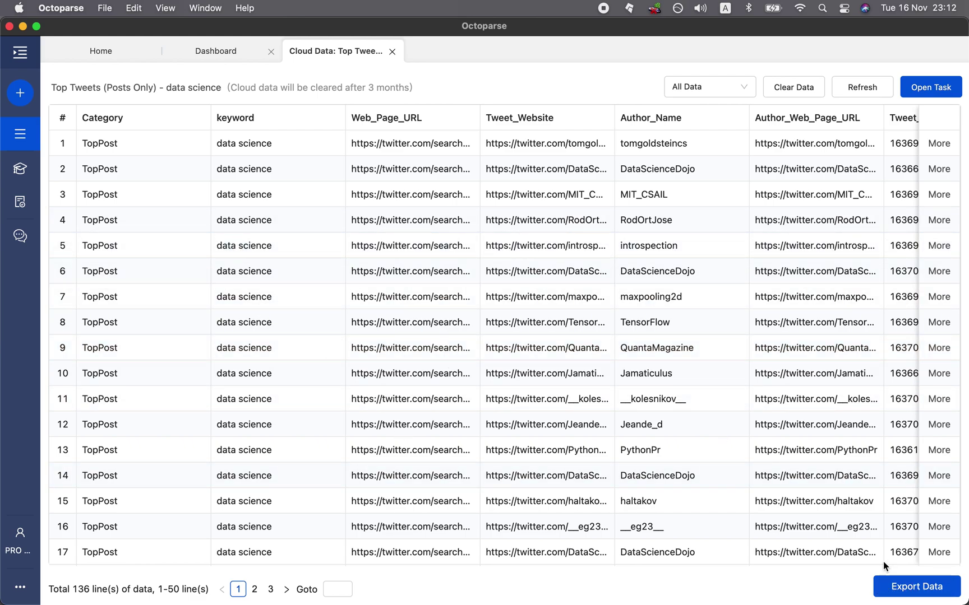
click(899, 589)
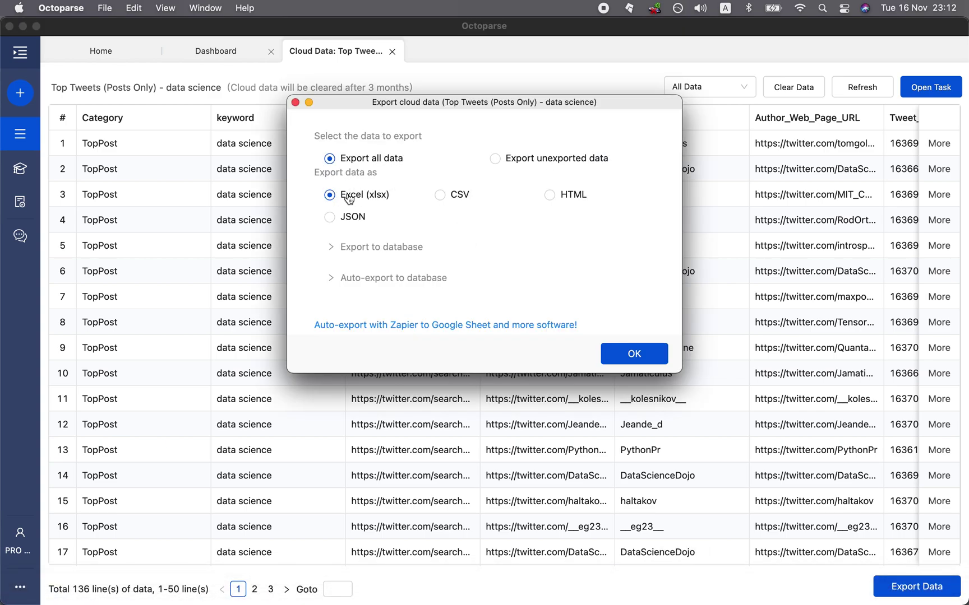
click(634, 353)
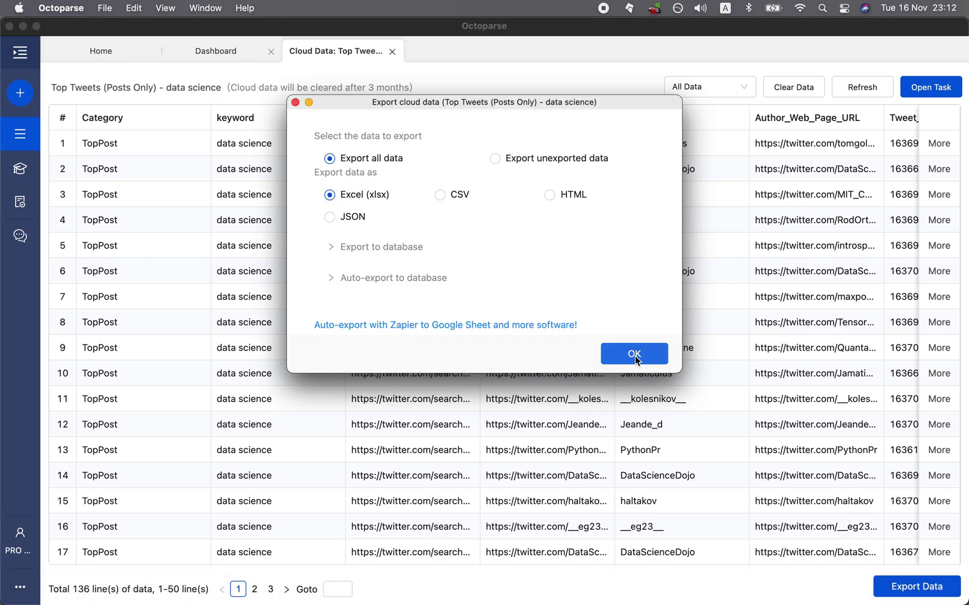
text(tw)
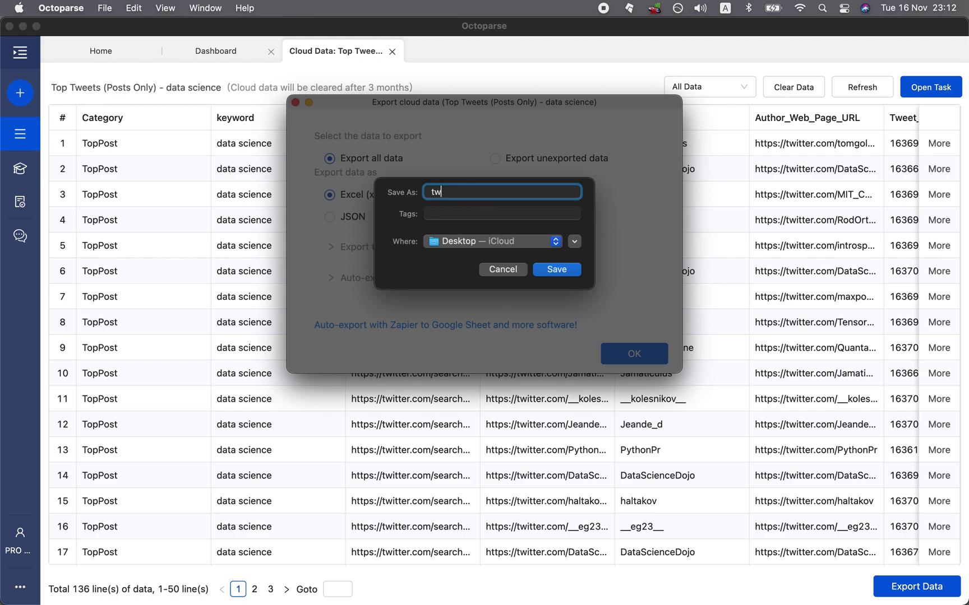
text(itter_toptdatascience)
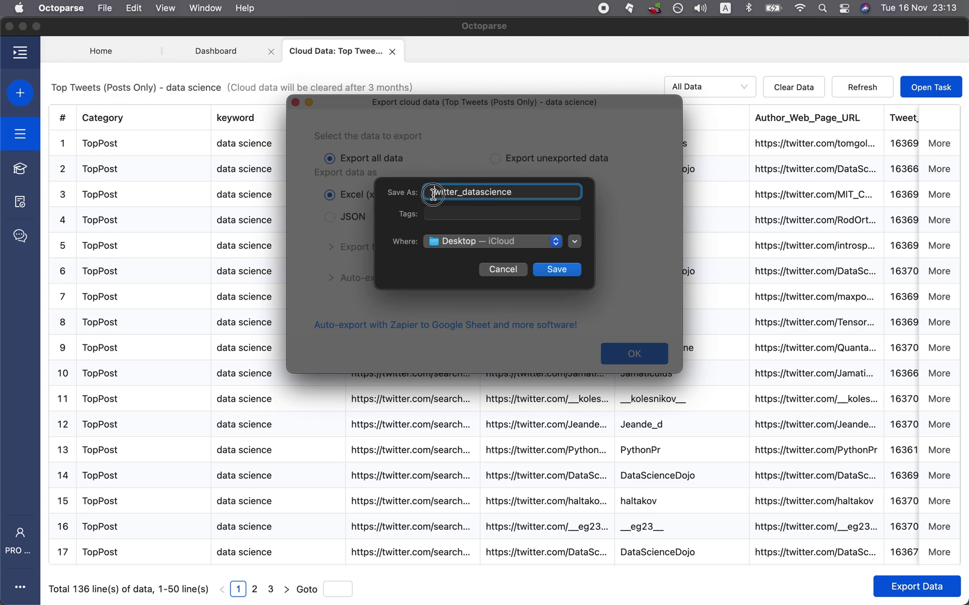
click(463, 192)
text(topt)
text(weet_)
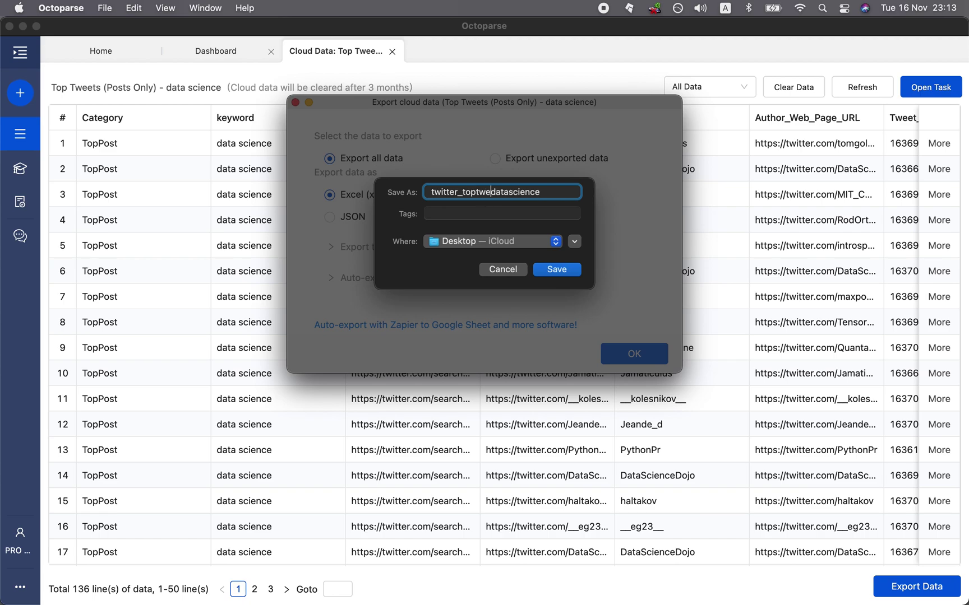
click(557, 270)
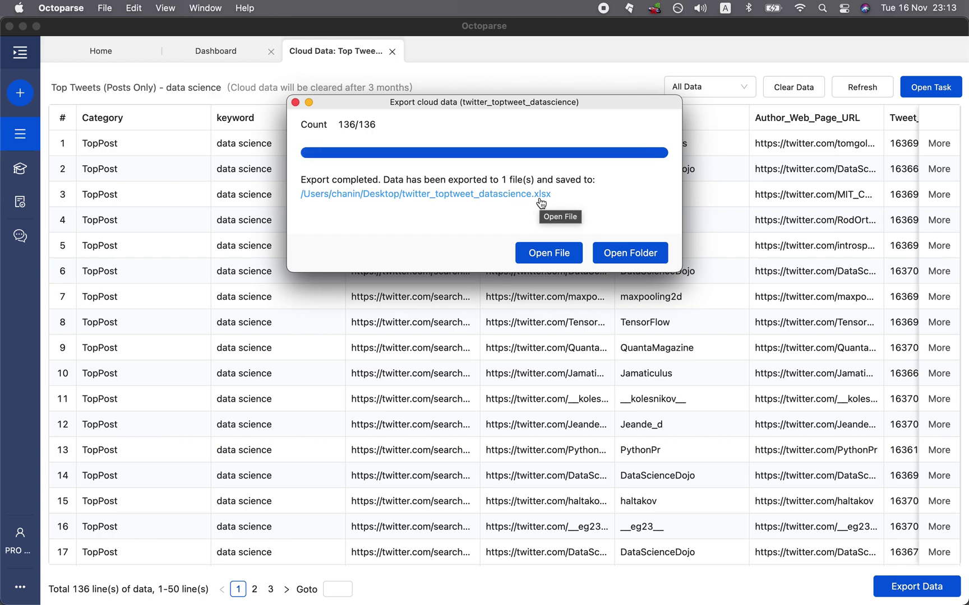
Step: Open the exported twitter_toptweet_datascience.xlsx from its Desktop folder in Microsoft Excel
click(627, 253)
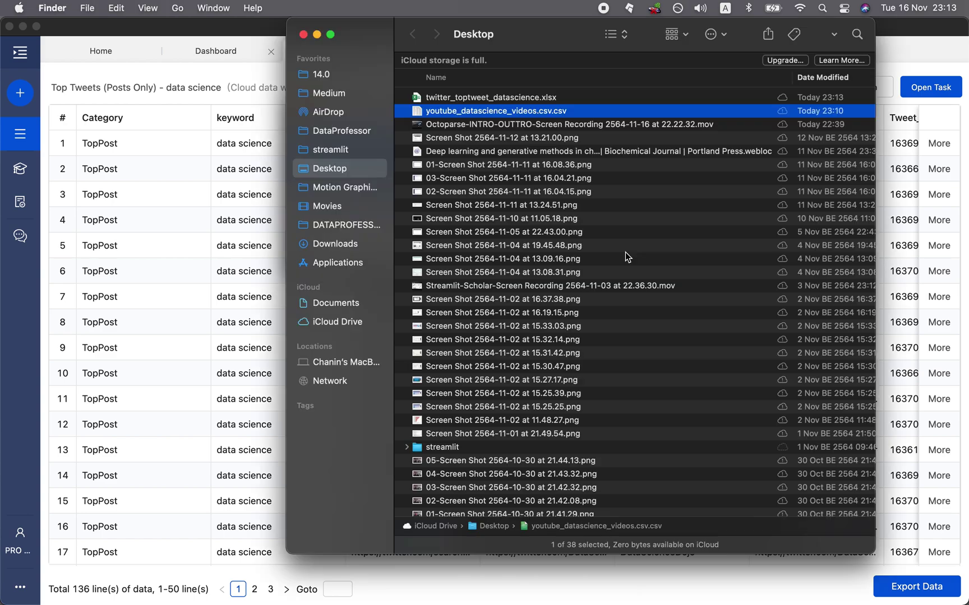
click(445, 99)
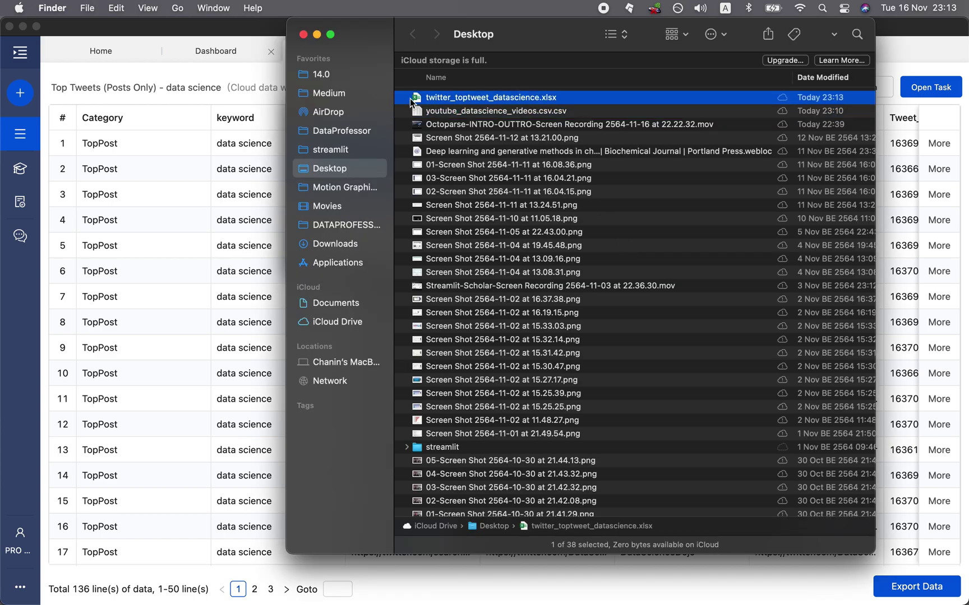
double_click(532, 100)
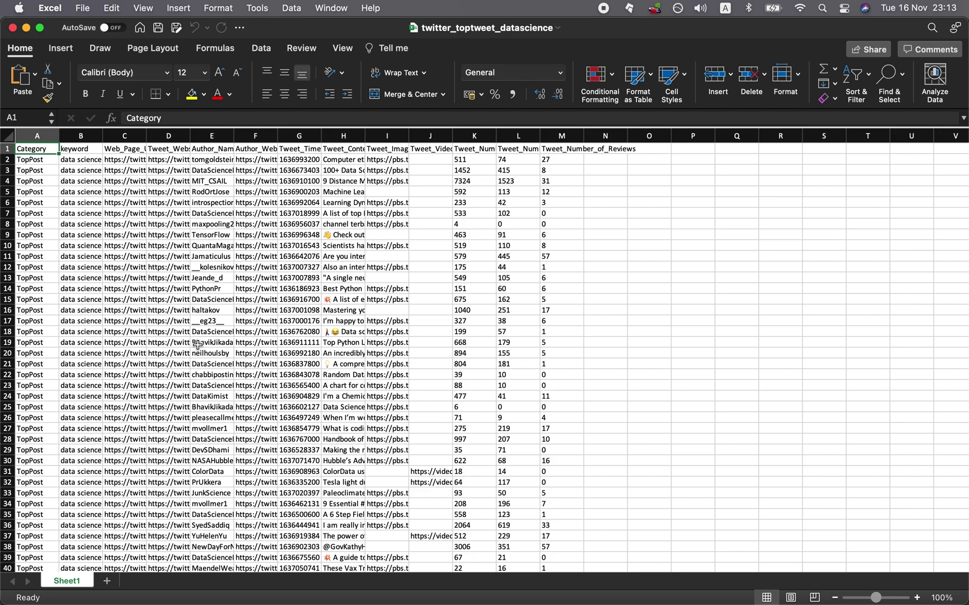
Step: Check the first Category entries and widen the Web_Page_URL and Tweet_Website columns to show the full links
click(31, 161)
click(29, 171)
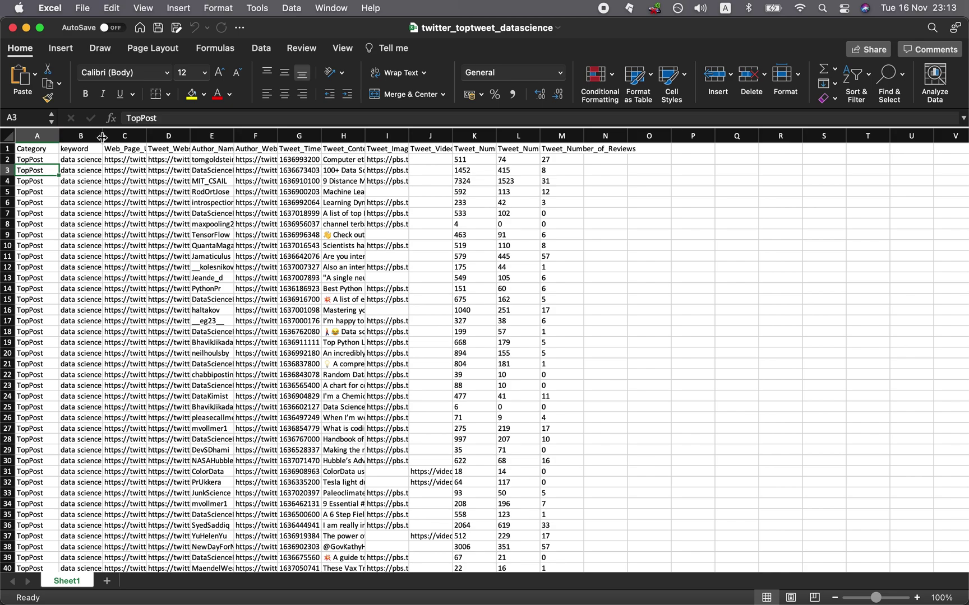
drag(102, 136, 520, 137)
scroll(572, 202, right, 4)
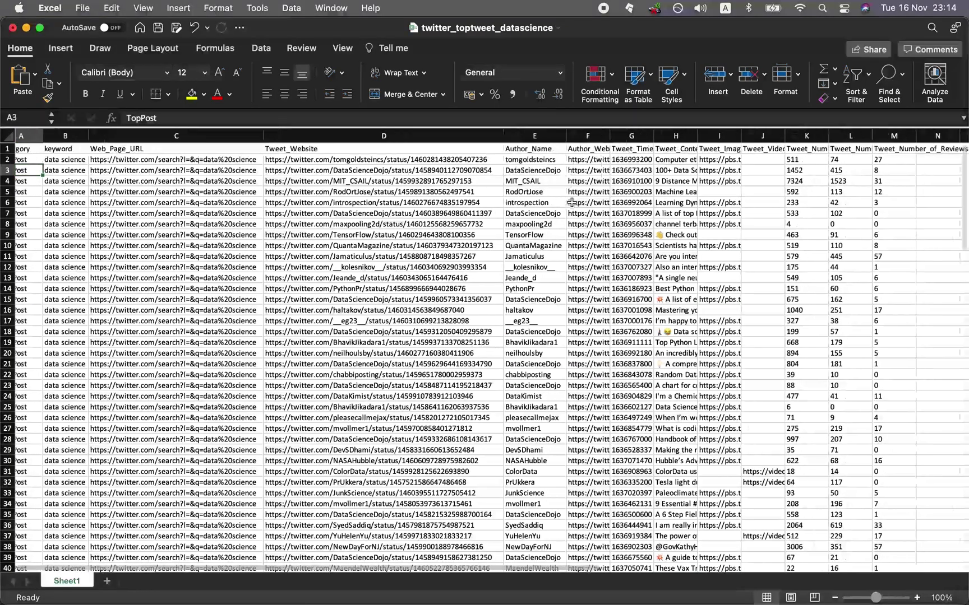
Step: Examine the header row up to Author_Name and look through the scraped tweet rows
key(Up)
key(Up)
key(Right)
key(Right)
key(Right)
key(Right)
scroll(449, 241, right, 5)
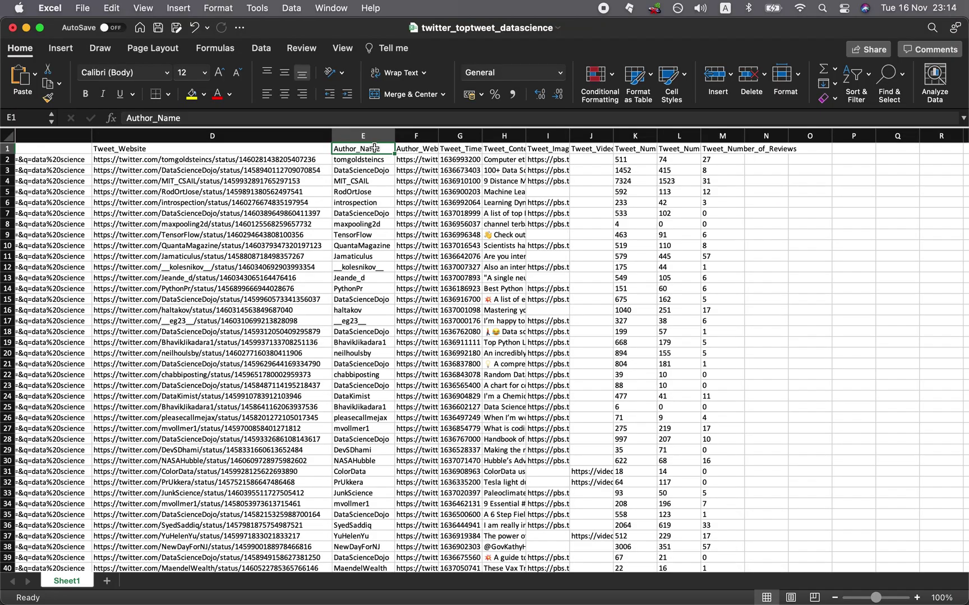
scroll(373, 217, left, 5)
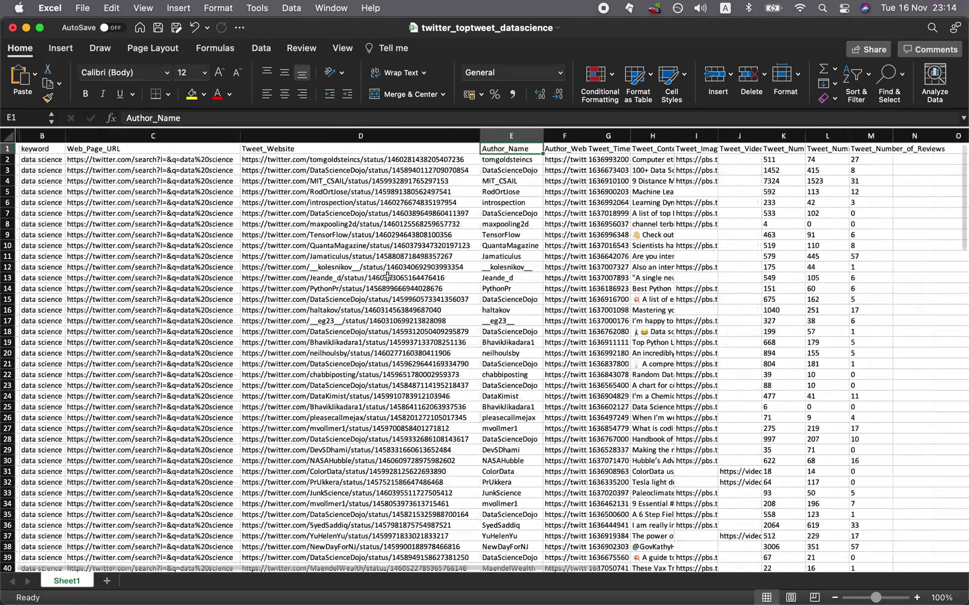
scroll(448, 242, down, 10)
scroll(448, 241, up, 10)
Step: Turn on filtering for the tweet table and show only the rows whose Author_Name is DataScienceDojo
click(261, 48)
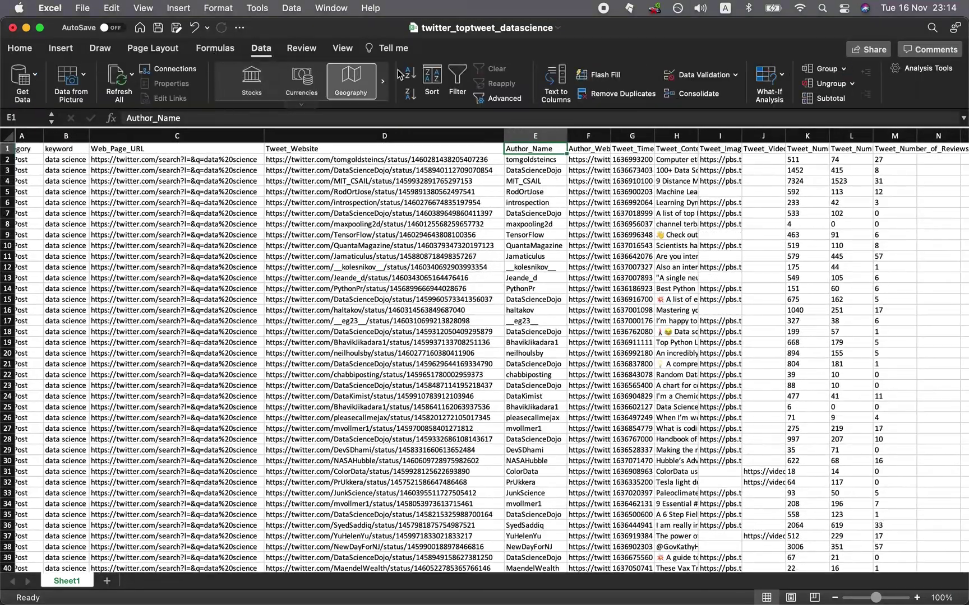
click(457, 81)
click(560, 149)
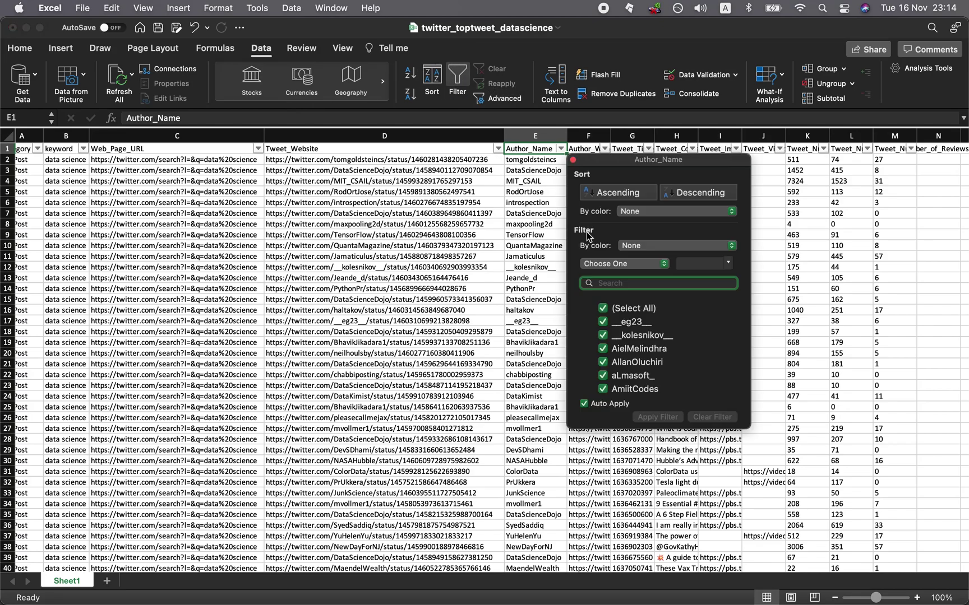
scroll(629, 345, down, 10)
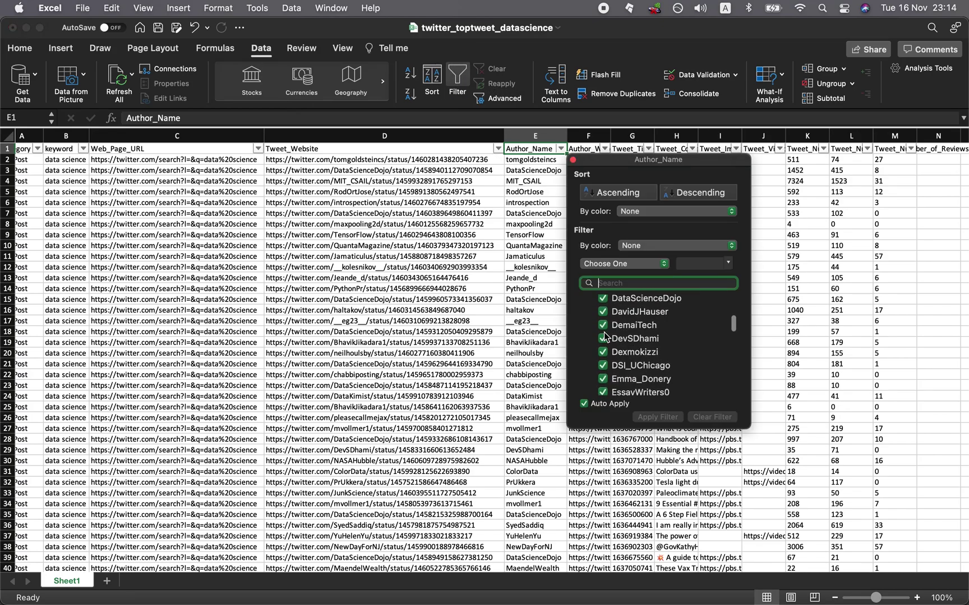
scroll(638, 370, up, 10)
click(603, 301)
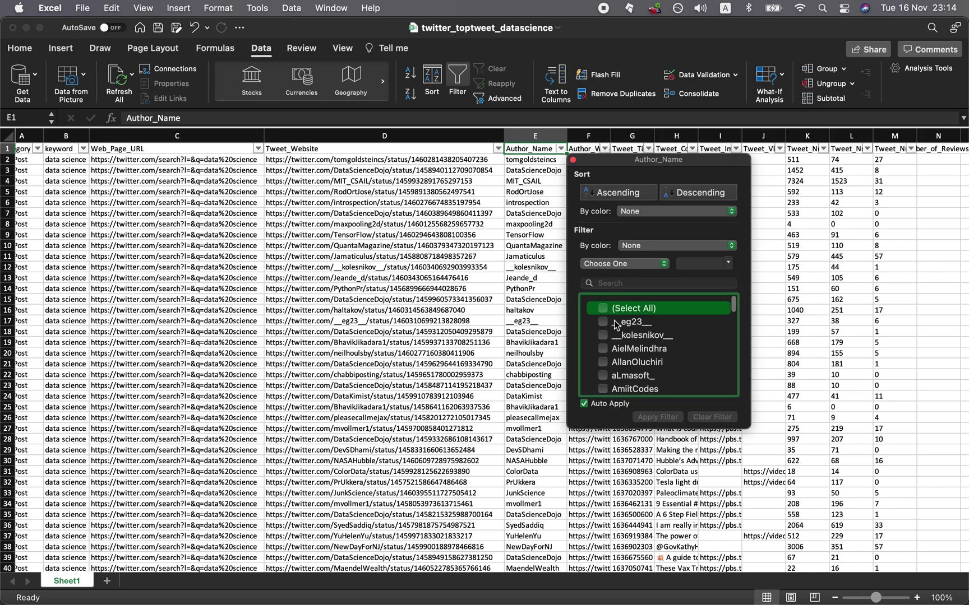
scroll(634, 339, down, 3)
scroll(633, 338, down, 5)
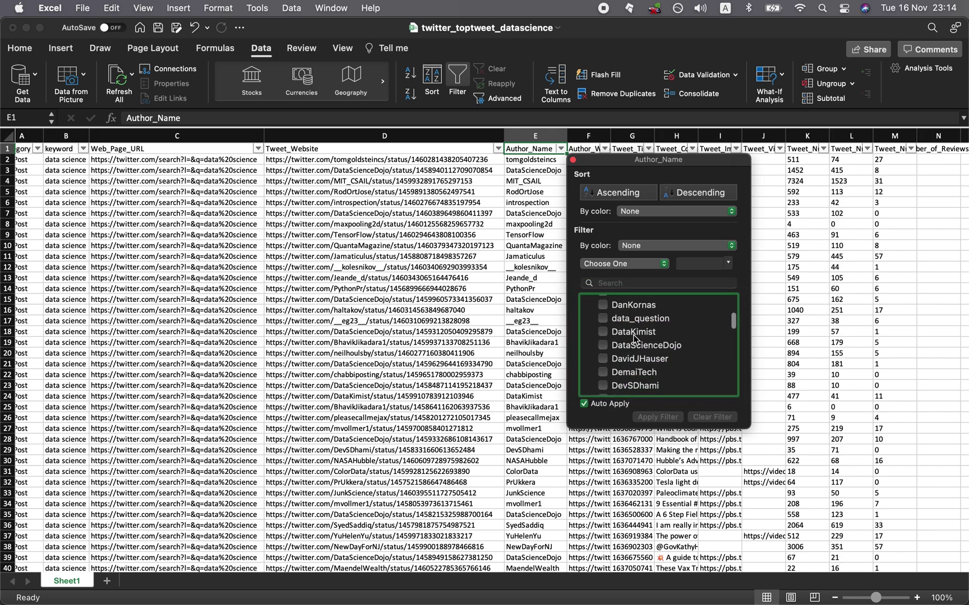
click(603, 344)
click(514, 254)
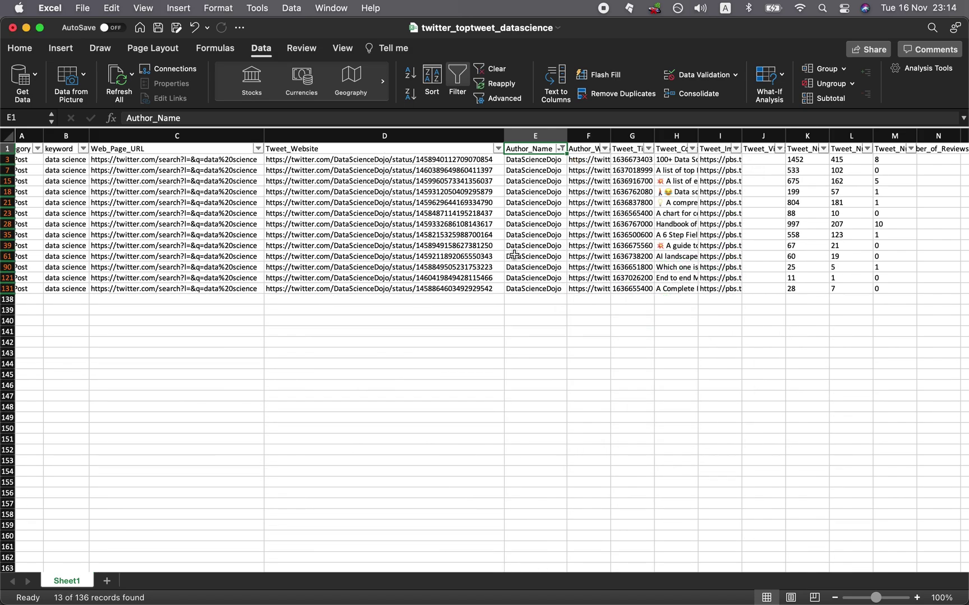
Step: Widen the Tweet_Content column and read the filtered DataScienceDojo tweets
click(303, 321)
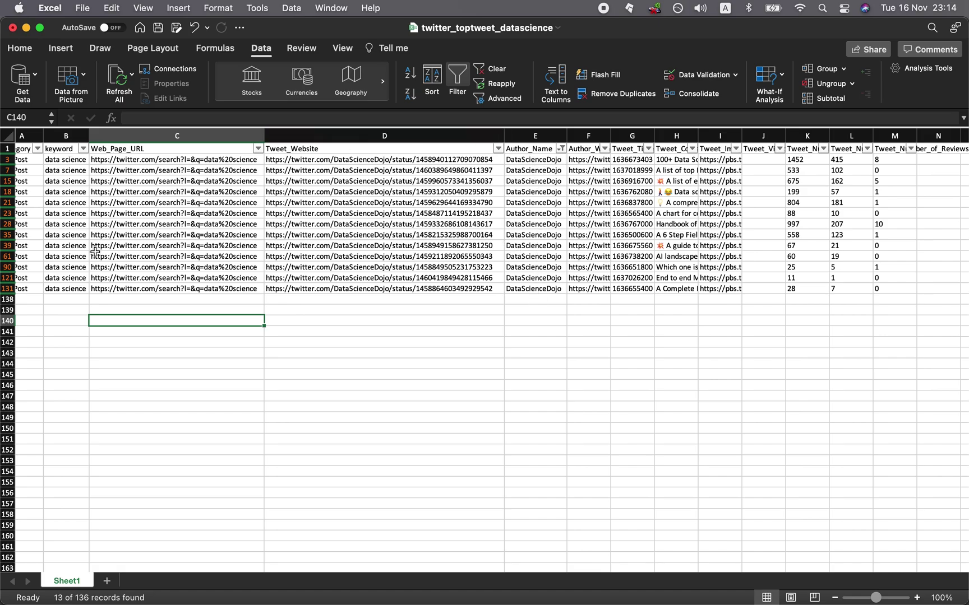
scroll(579, 164, right, 5)
scroll(580, 163, right, 5)
click(287, 159)
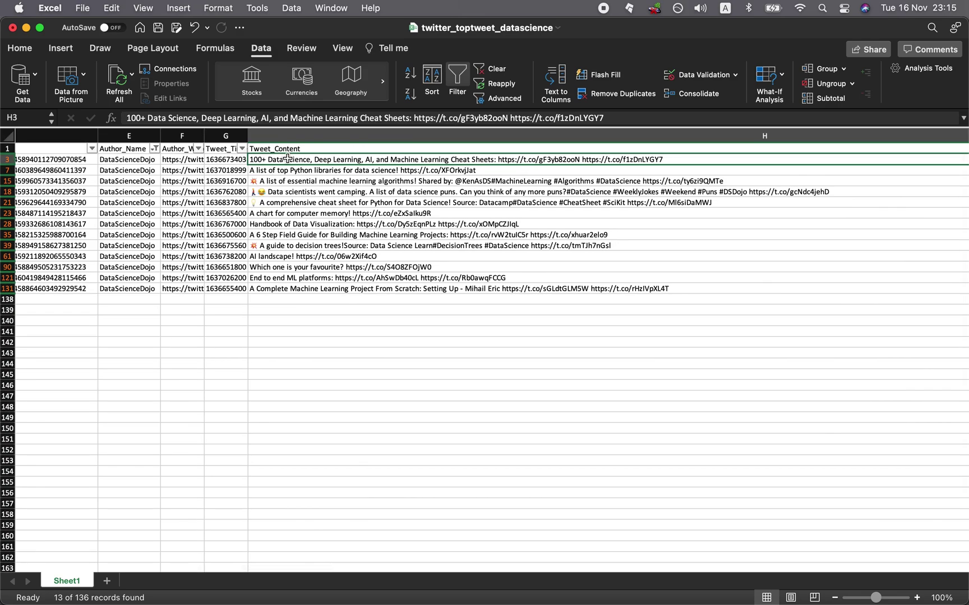
click(311, 235)
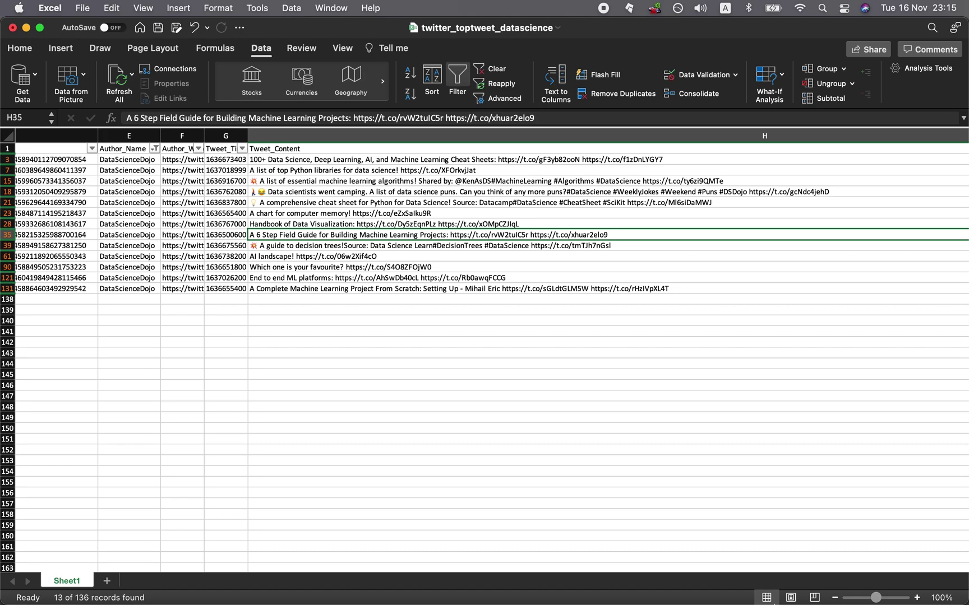
Step: Switch to the youtube_datascience_videos.csv workbook, turn on filtering and open an enlarged filter window for Channel_Name
key(ctrl+Up)
click(314, 443)
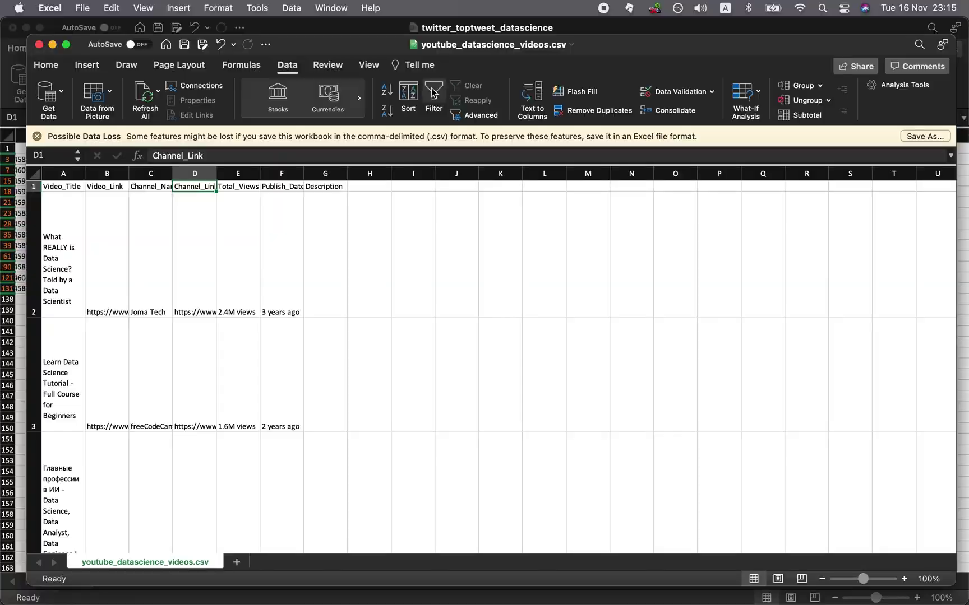
click(433, 94)
click(167, 186)
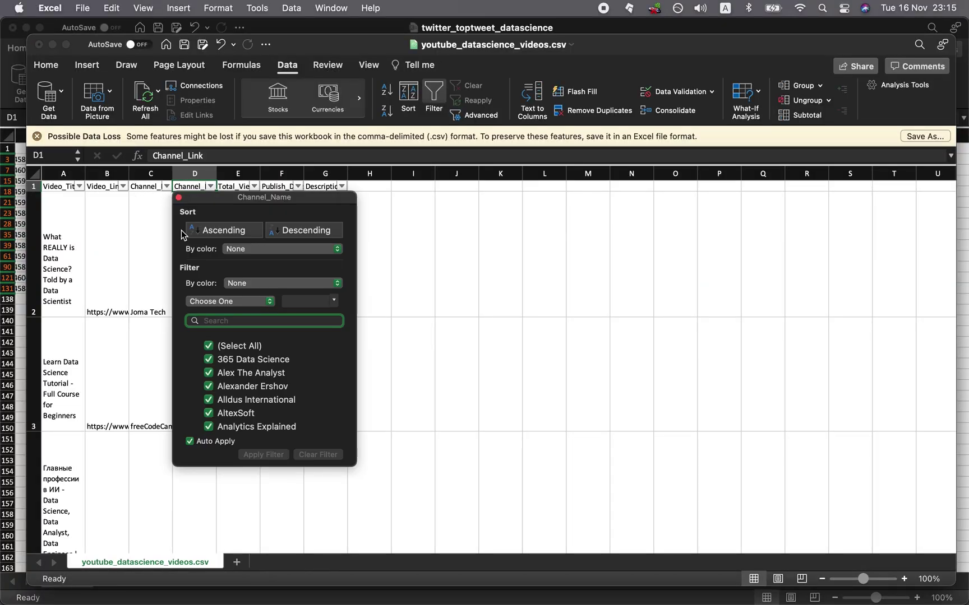
drag(357, 465, 911, 520)
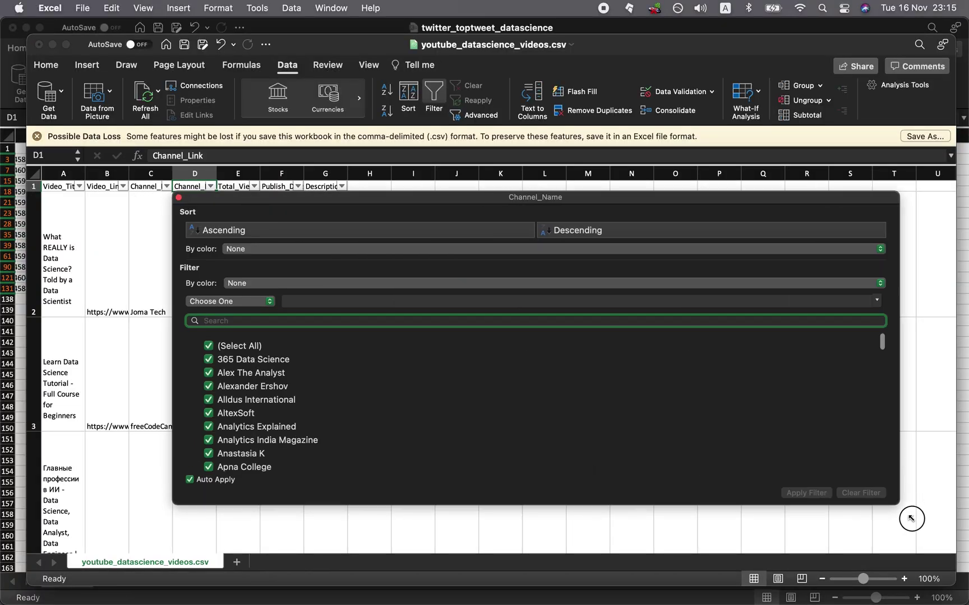
Step: Filter Channel_Name to show only the Data Professor channel
scroll(265, 403, down, 5)
scroll(265, 402, down, 1)
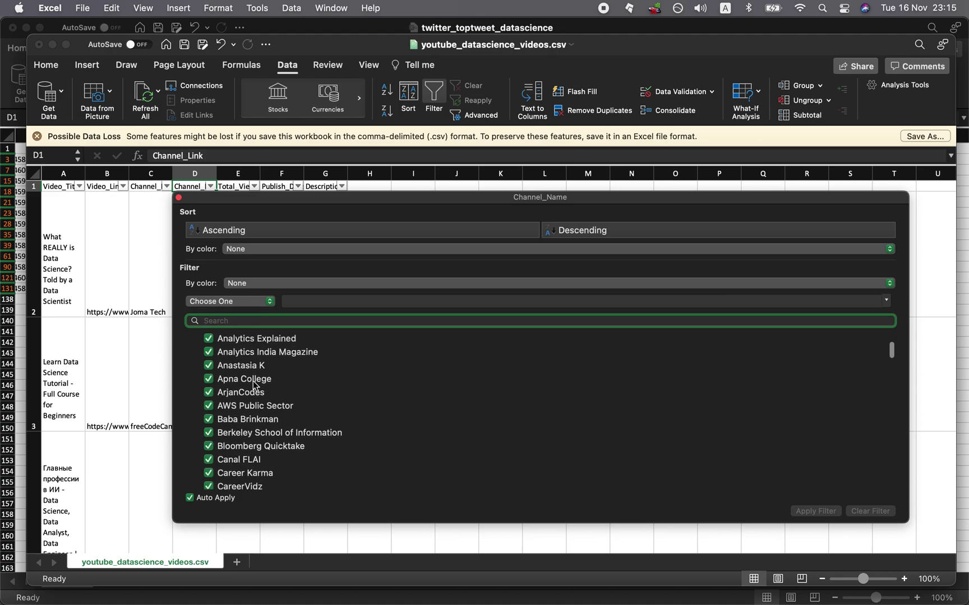
scroll(254, 384, down, 10)
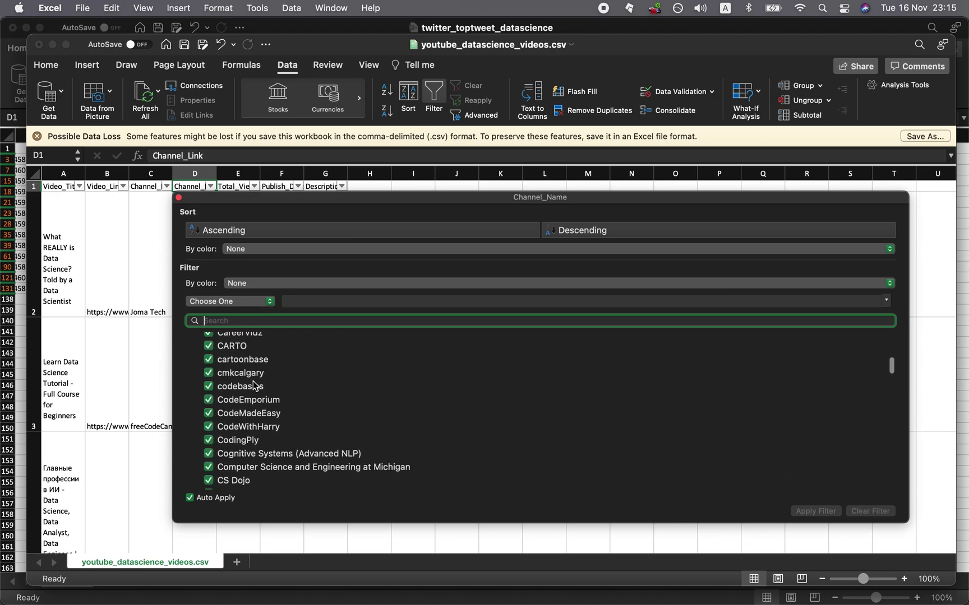
scroll(253, 384, down, 5)
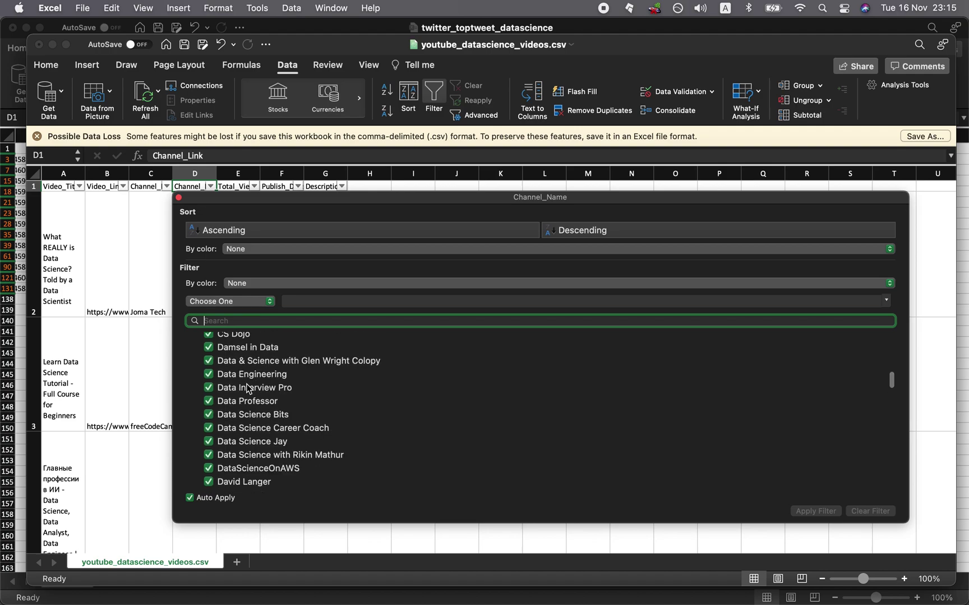
scroll(208, 405, up, 20)
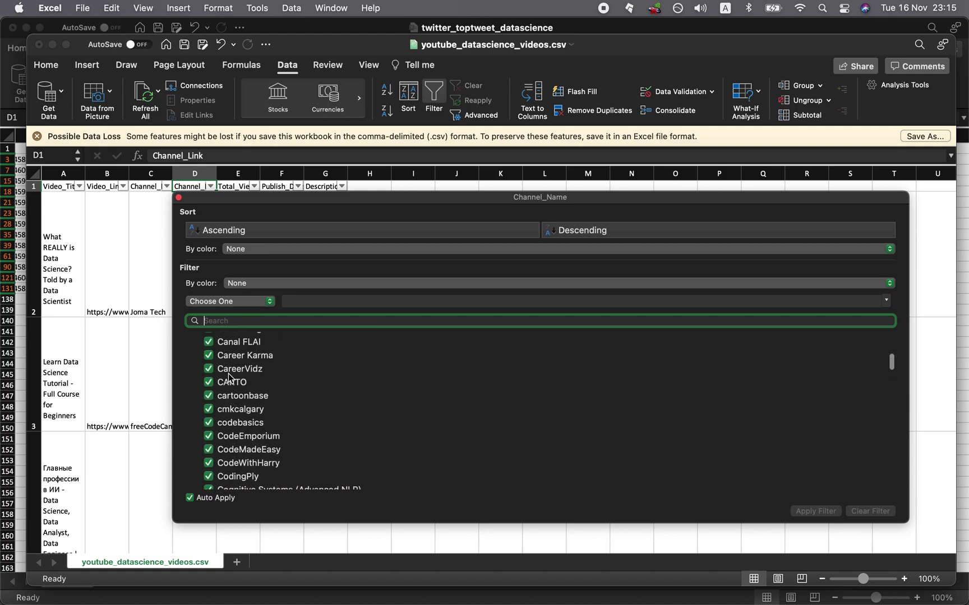
click(209, 348)
scroll(208, 418, down, 15)
click(208, 445)
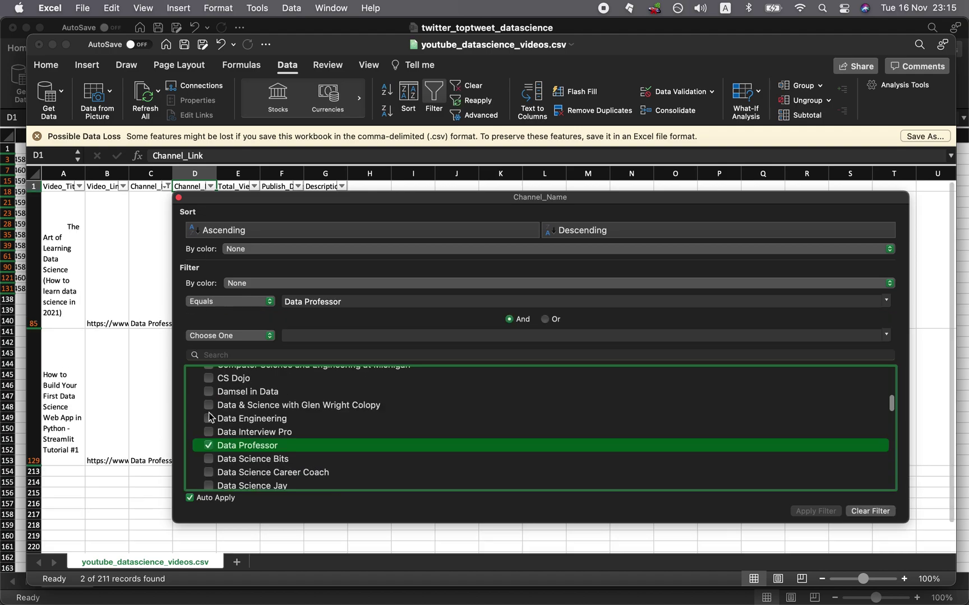
click(132, 309)
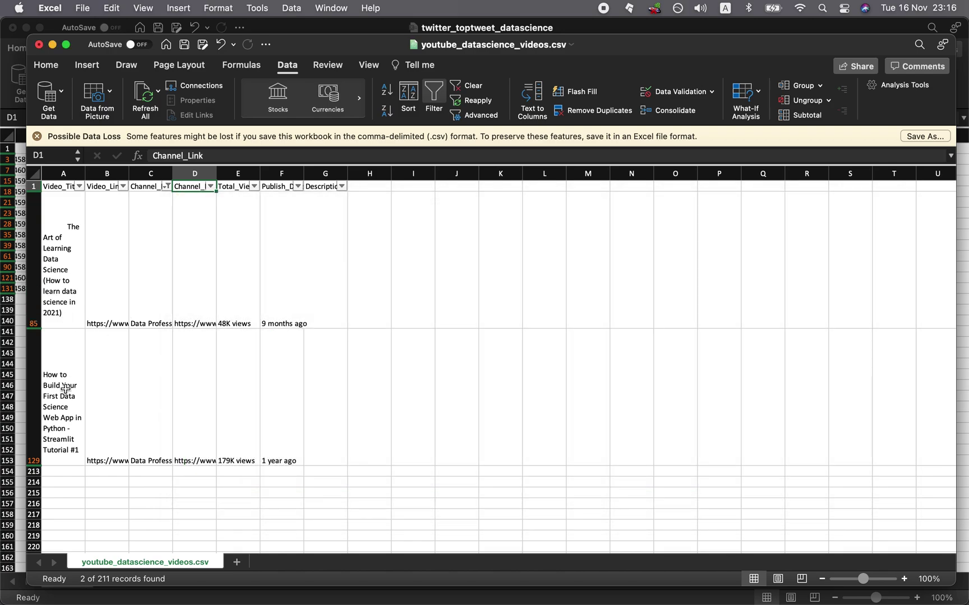
Step: Examine the title, total views and publish date of the filtered Data Professor videos and the Total_Views filter options
click(78, 311)
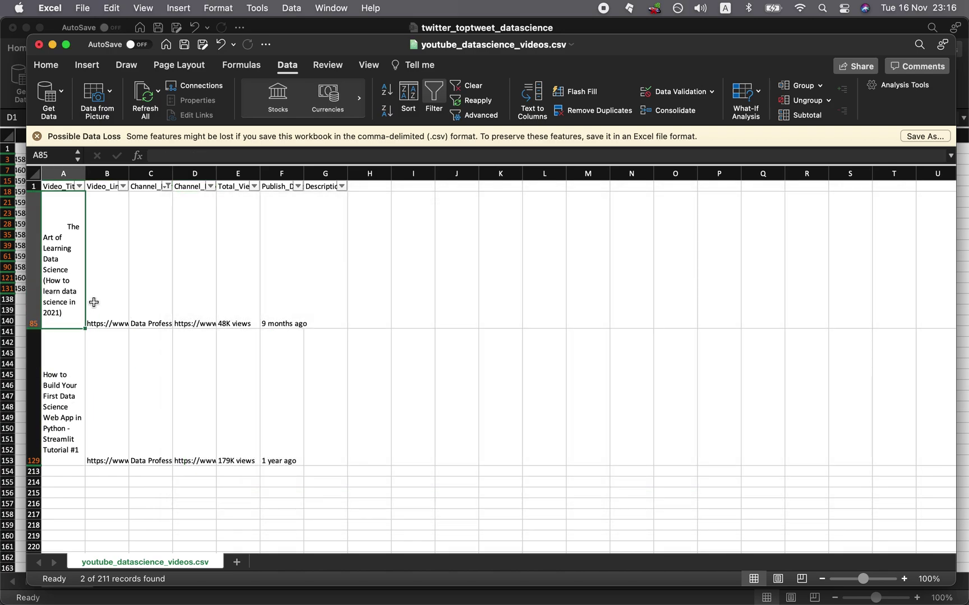
click(66, 395)
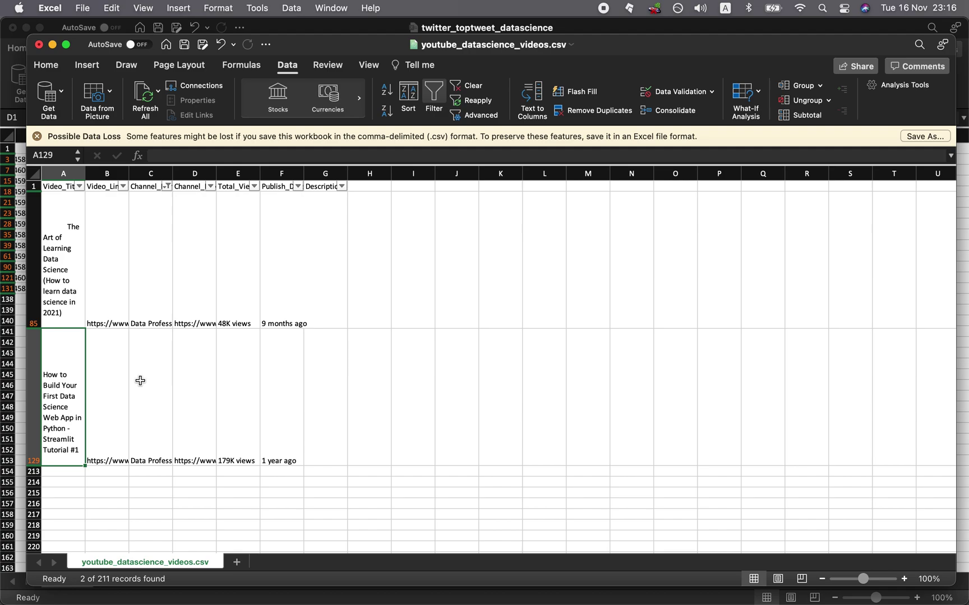
key(super+Right)
click(70, 410)
click(236, 396)
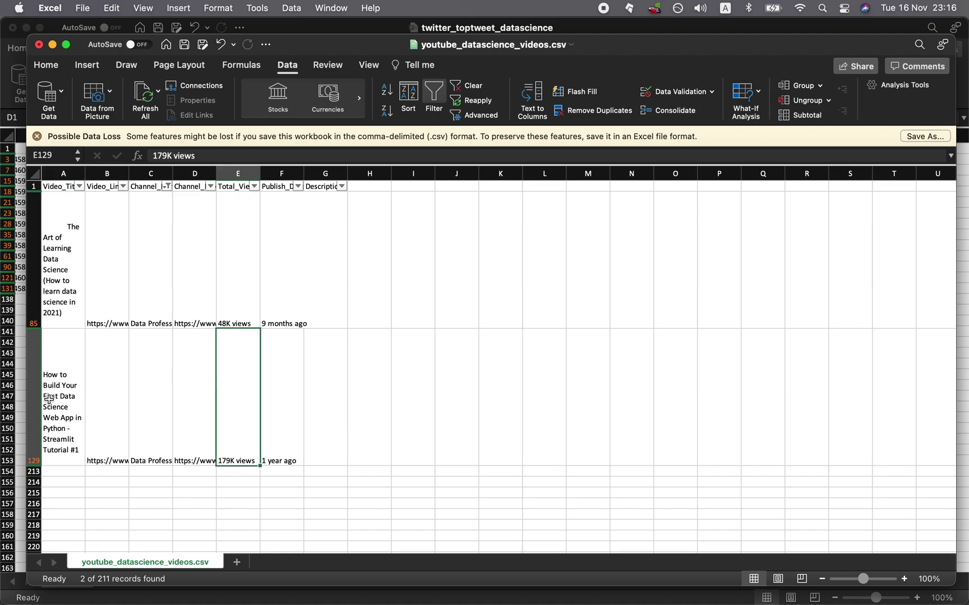
click(58, 255)
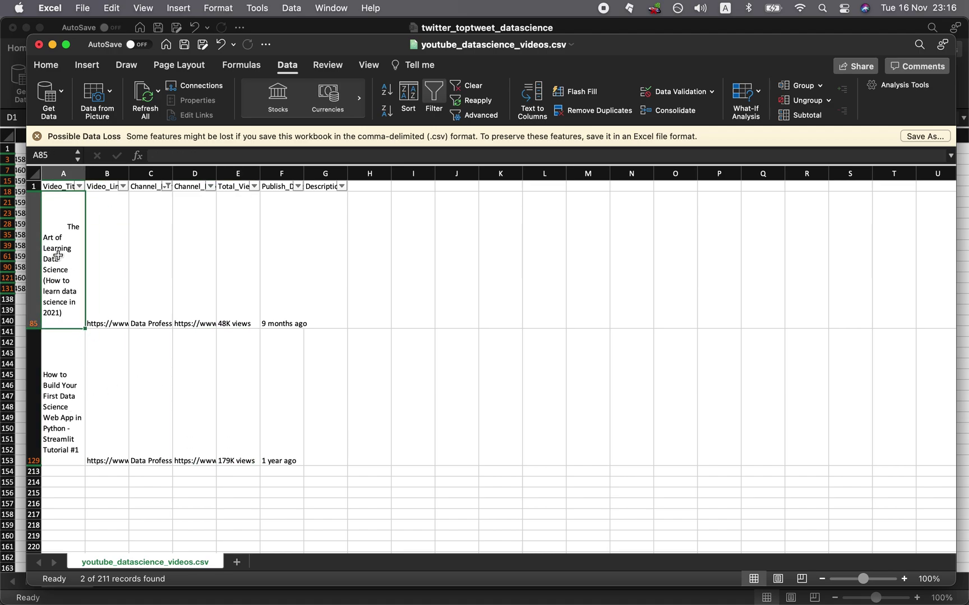
click(287, 302)
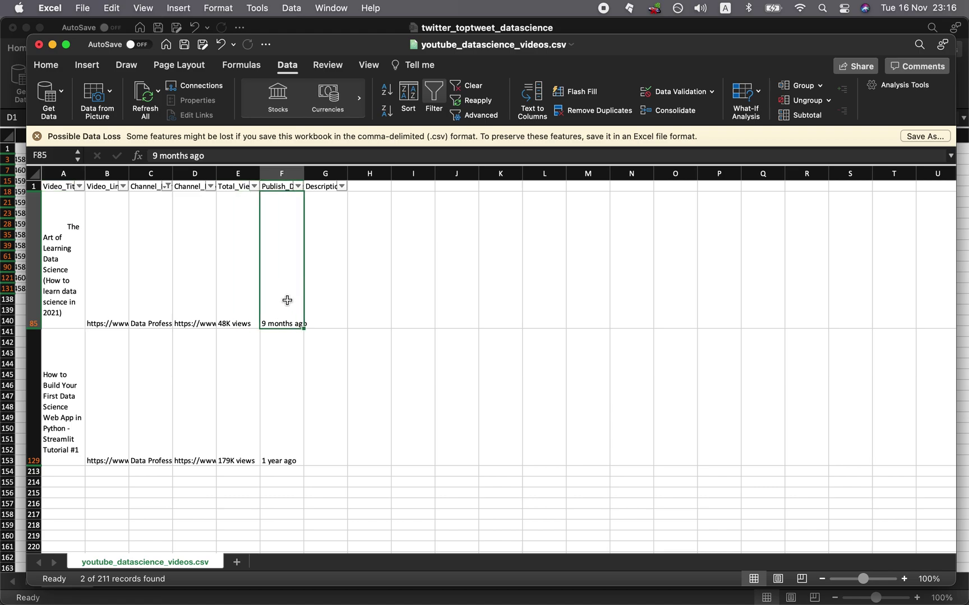
click(229, 287)
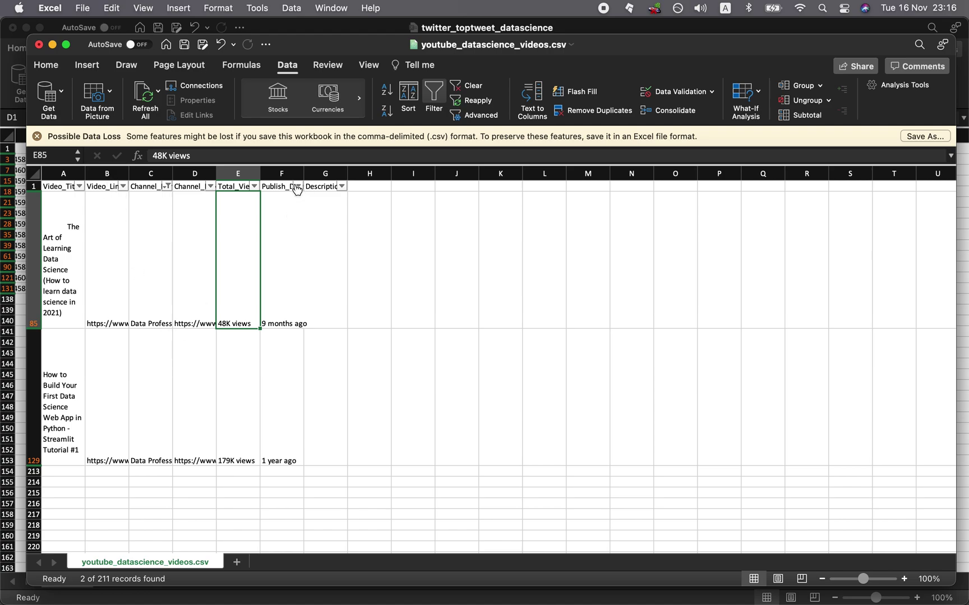
click(253, 187)
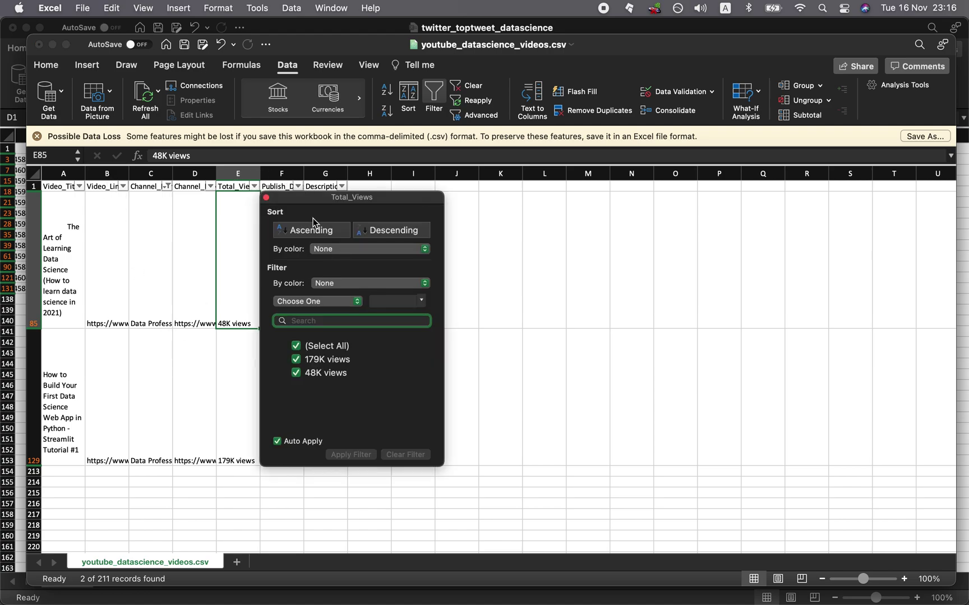
click(208, 258)
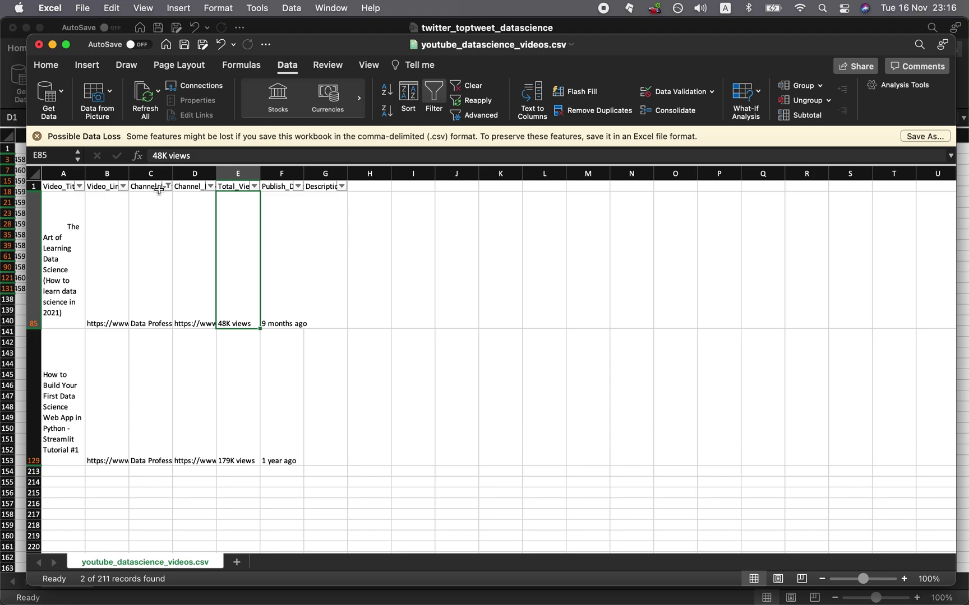
Step: Close the YouTube workbook without saving its changes and switch back to the Twitter cloud data in Octoparse
key(super+w)
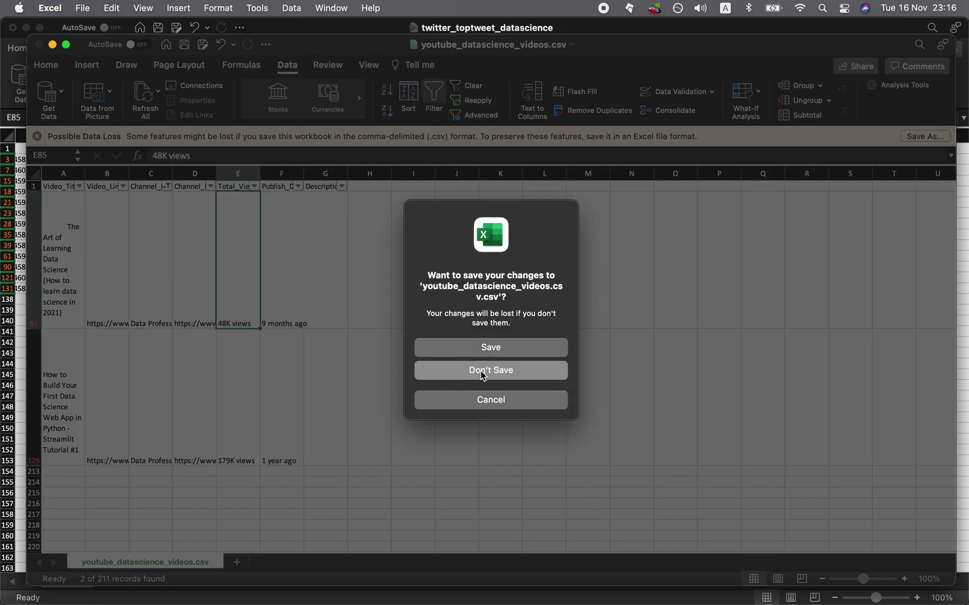
key(super+d)
click(252, 63)
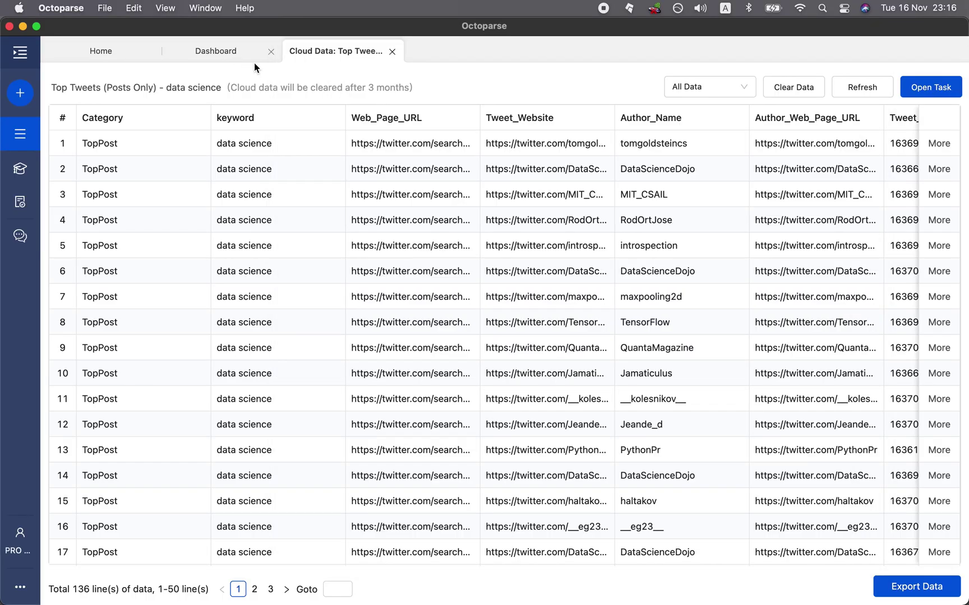
Step: Close the Twitter cloud data, refresh the task list and open the cloud data of the Amazon.com : data science [Pre-Processed] task
click(392, 51)
click(863, 78)
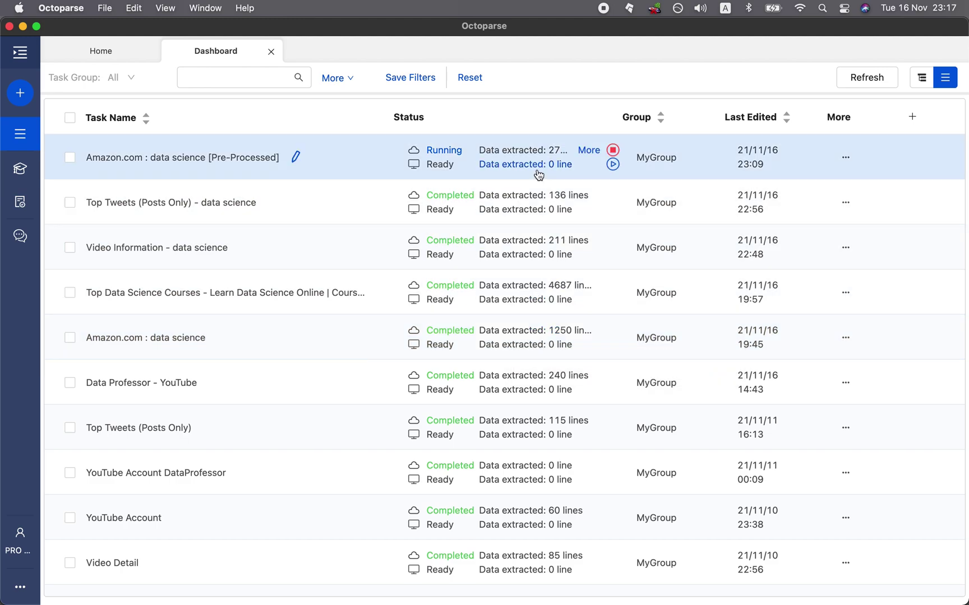
mouse_move(522, 153)
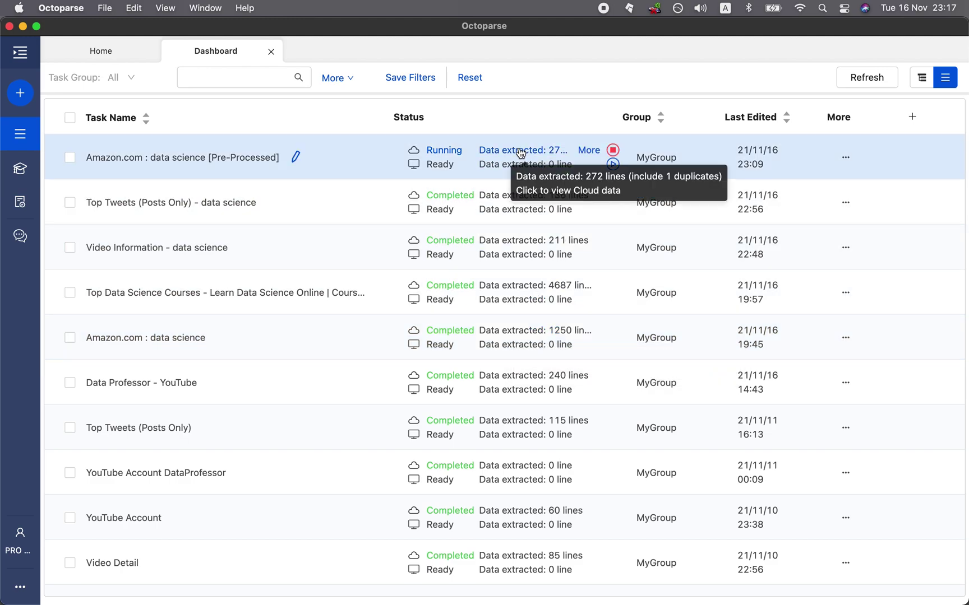
click(523, 153)
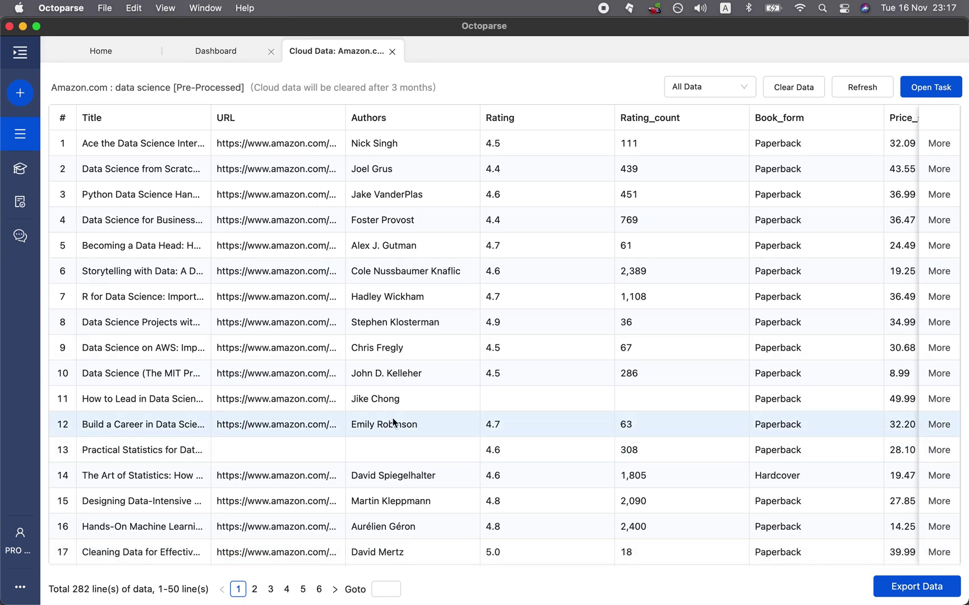
Step: Export all the Amazon cloud data as an Excel file named amazon_books_datascience on the Desktop and open it in Excel
click(900, 585)
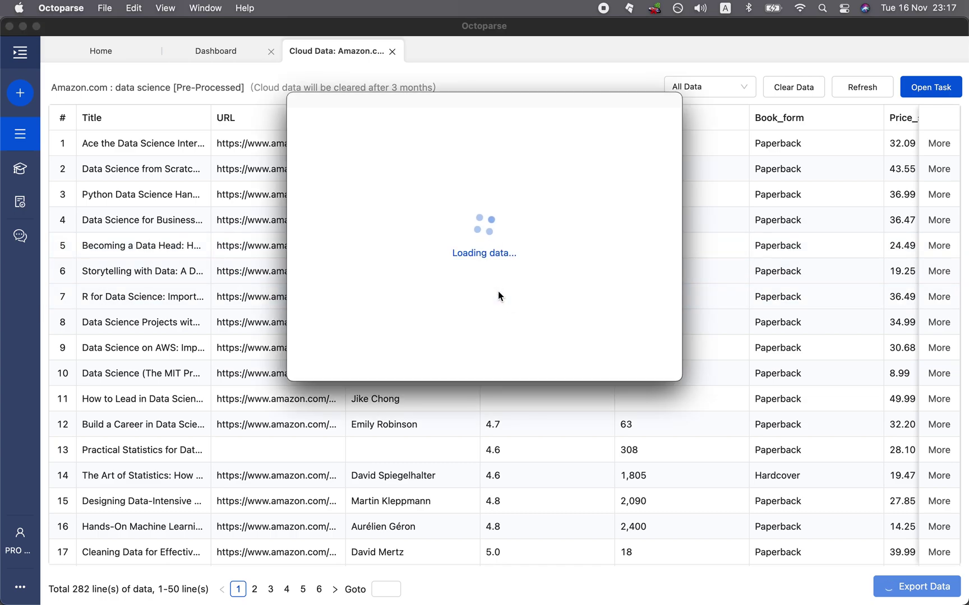
click(629, 354)
text(a)
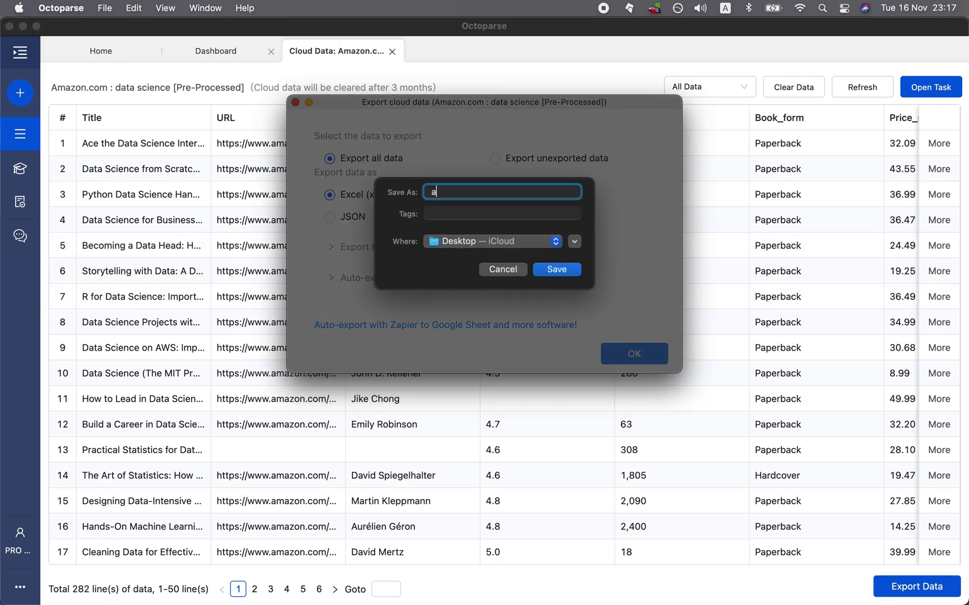
text(mazon_books_datascience)
click(557, 270)
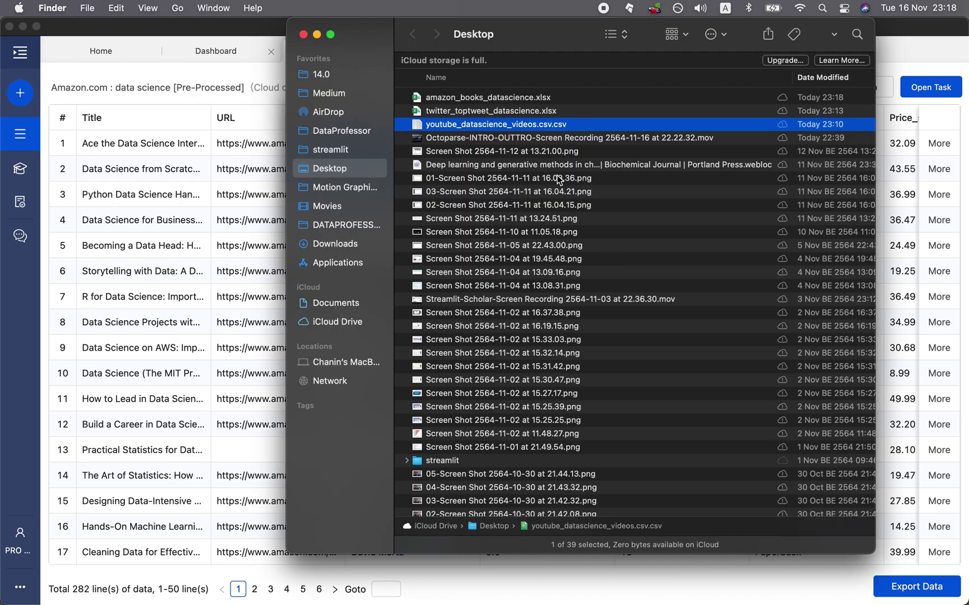
double_click(517, 99)
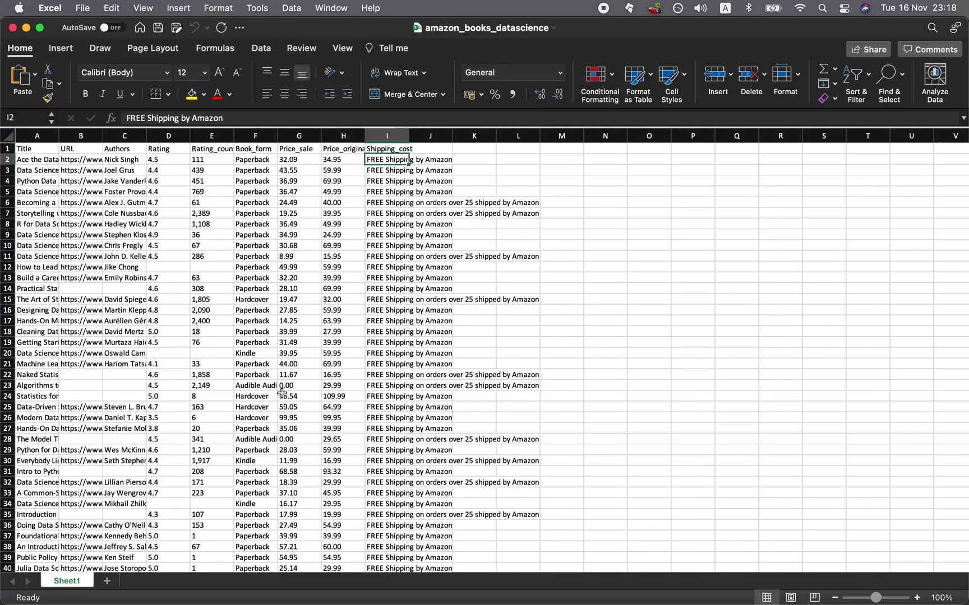
Step: Examine the shipping terms in the Shipping_cost column of the Amazon books sheet
click(387, 136)
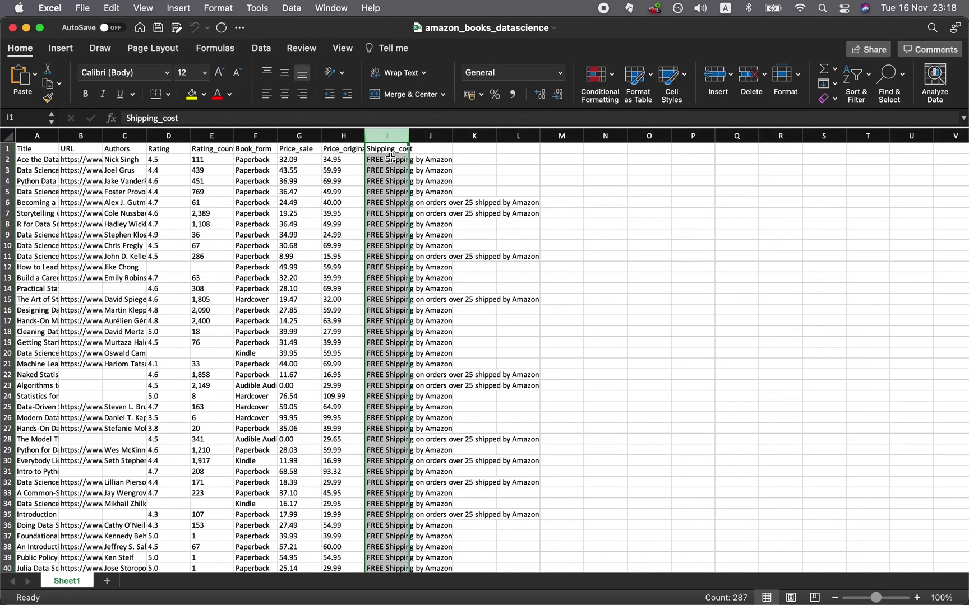
click(390, 181)
click(392, 235)
click(392, 299)
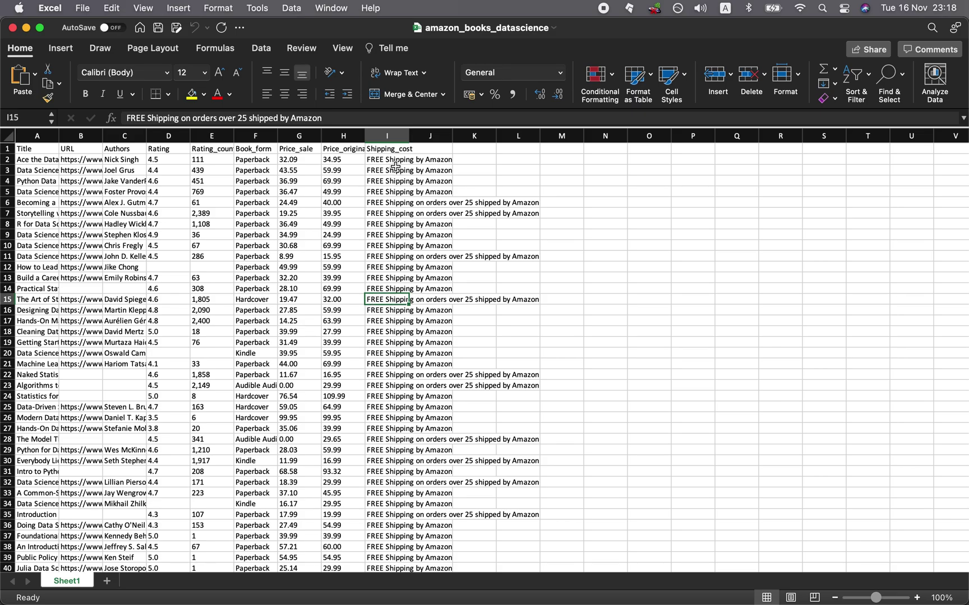
click(391, 160)
scroll(389, 161, down, 10)
scroll(390, 161, up, 10)
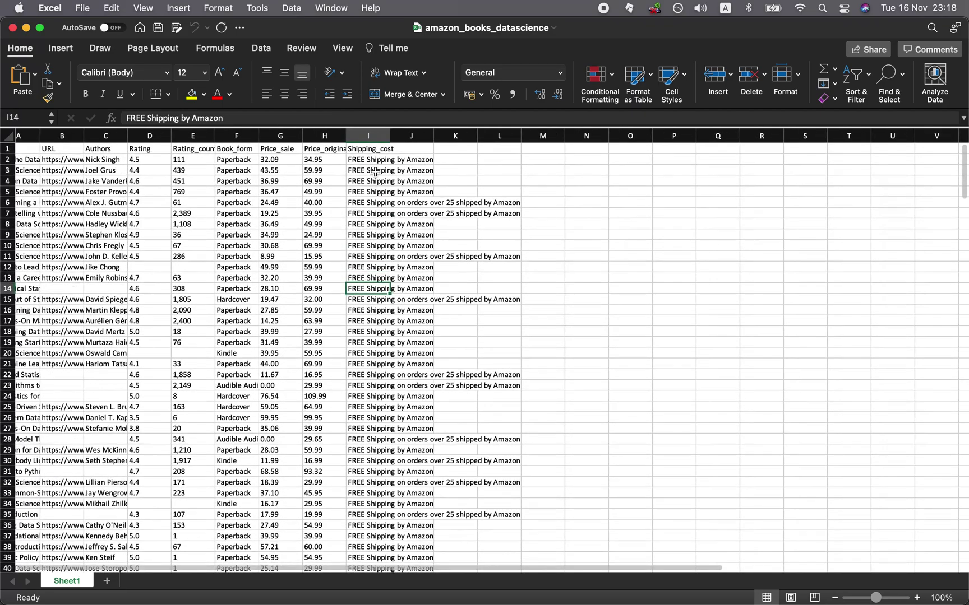
click(368, 136)
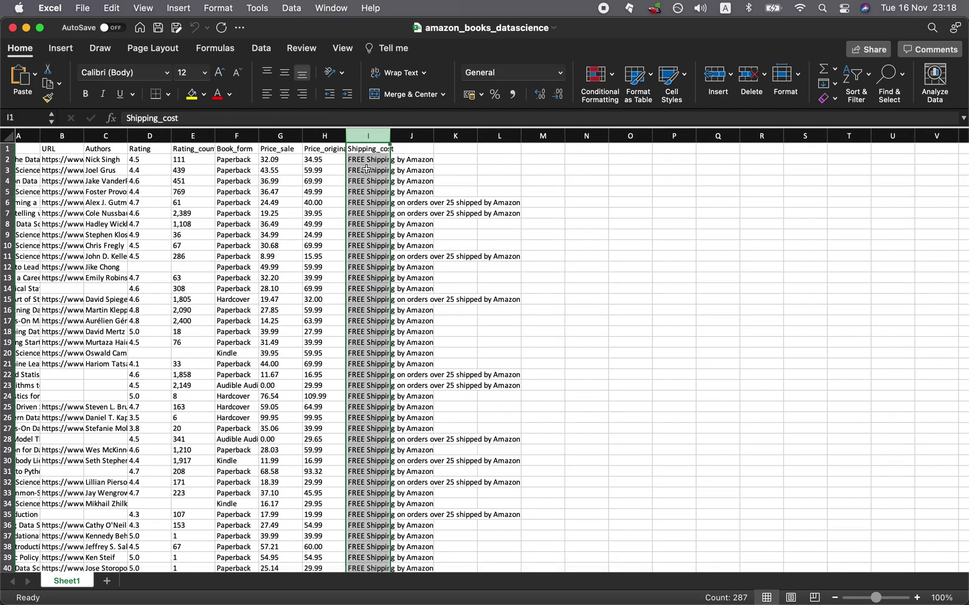
click(383, 214)
Step: Adjust the widths of the Title, URL, Authors and Rating_count columns so their contents are easier to read
double_click(39, 142)
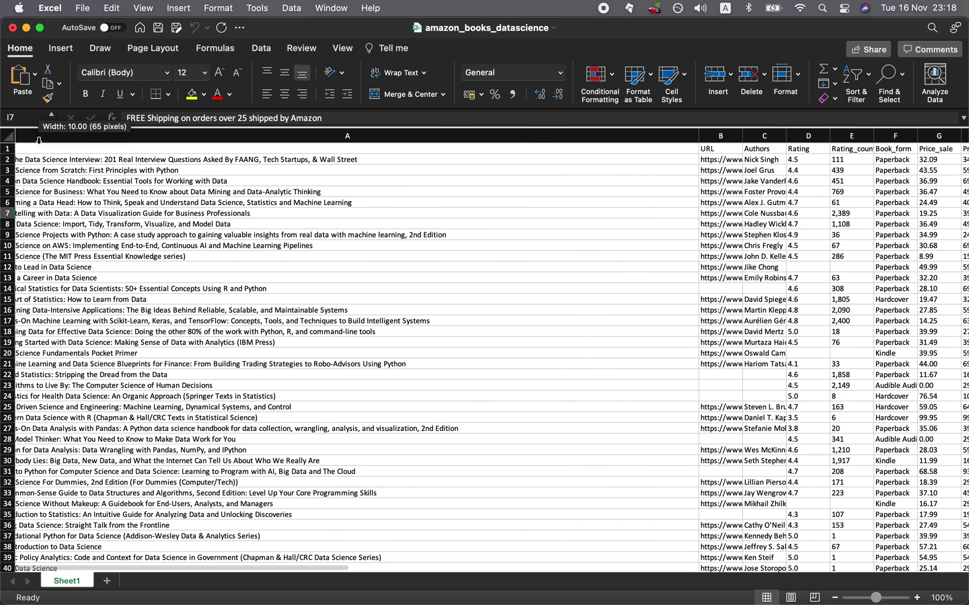
scroll(468, 194, left, 2)
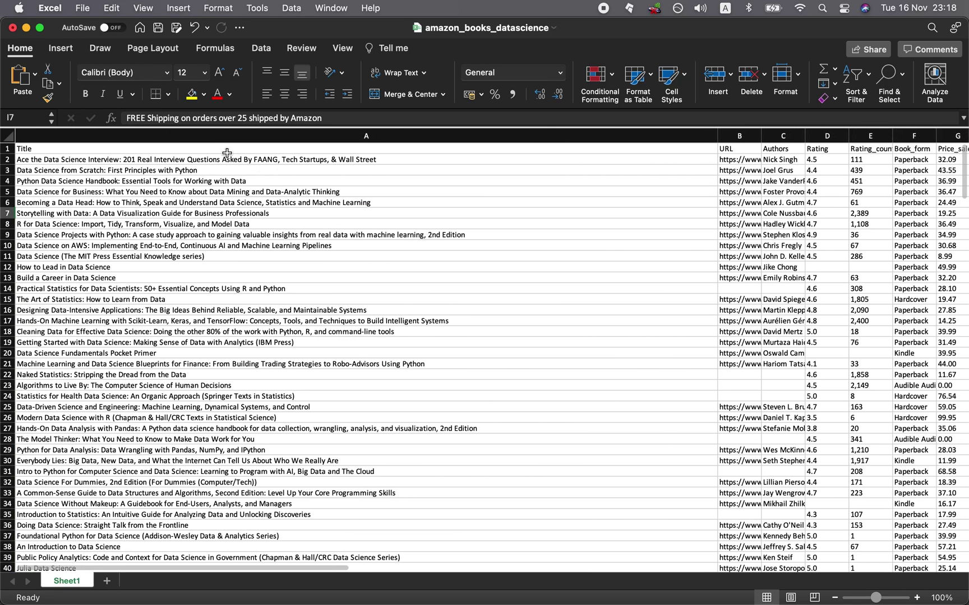
drag(720, 136, 440, 136)
click(364, 267)
mouse_move(485, 135)
mouse_down()
mouse_move(546, 148)
mouse_move(528, 136)
mouse_move(497, 136)
mouse_up()
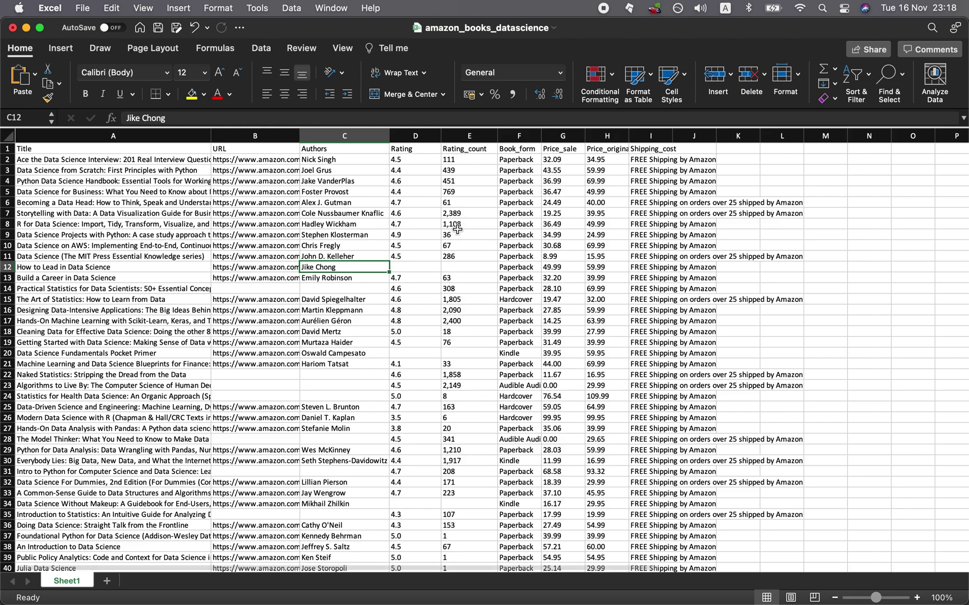
Step: Examine the book form, sale price and original price columns and look through the rows of the Amazon book list
click(521, 161)
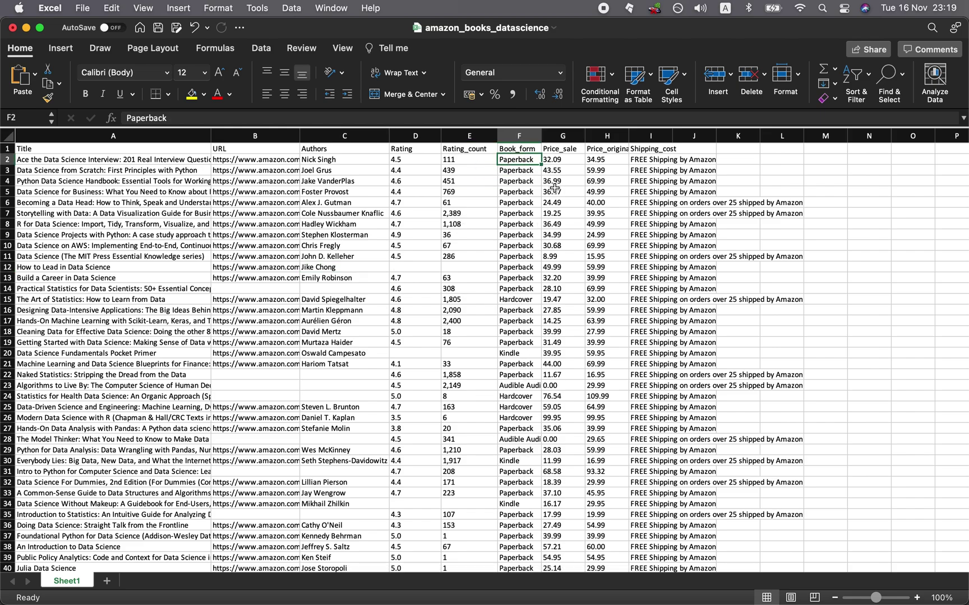
click(567, 148)
click(565, 162)
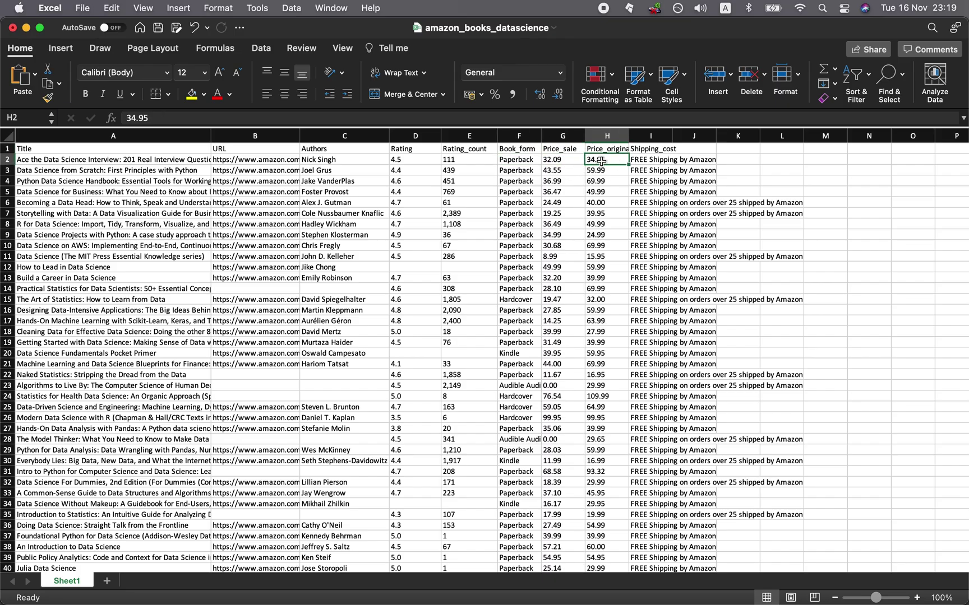
click(580, 354)
scroll(182, 366, down, 20)
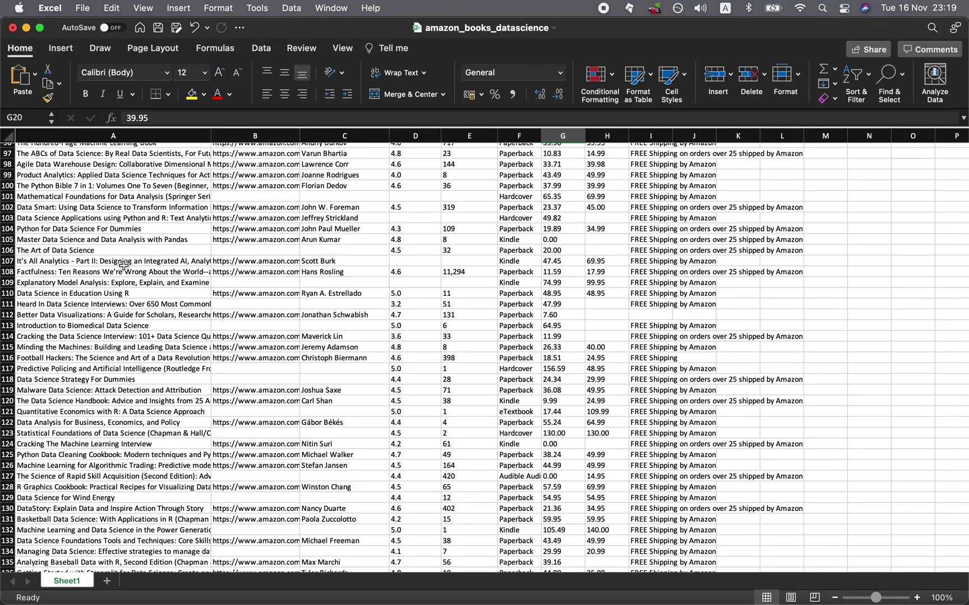
scroll(123, 264, up, 20)
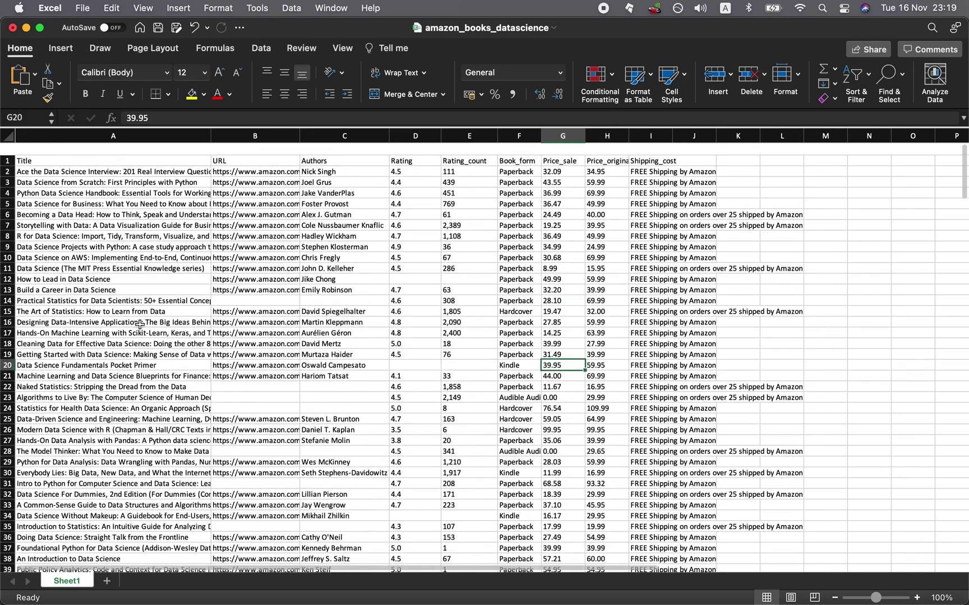